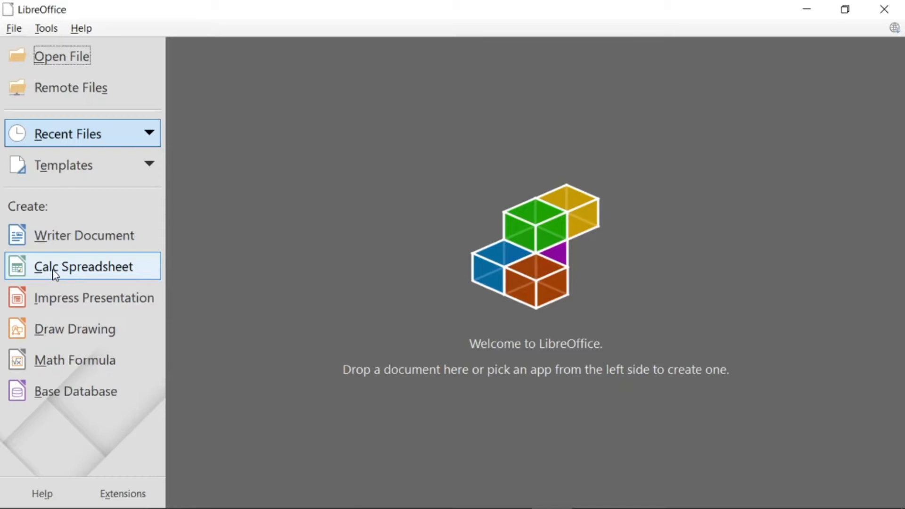
Step: Create a new Calc spreadsheet
click(79, 273)
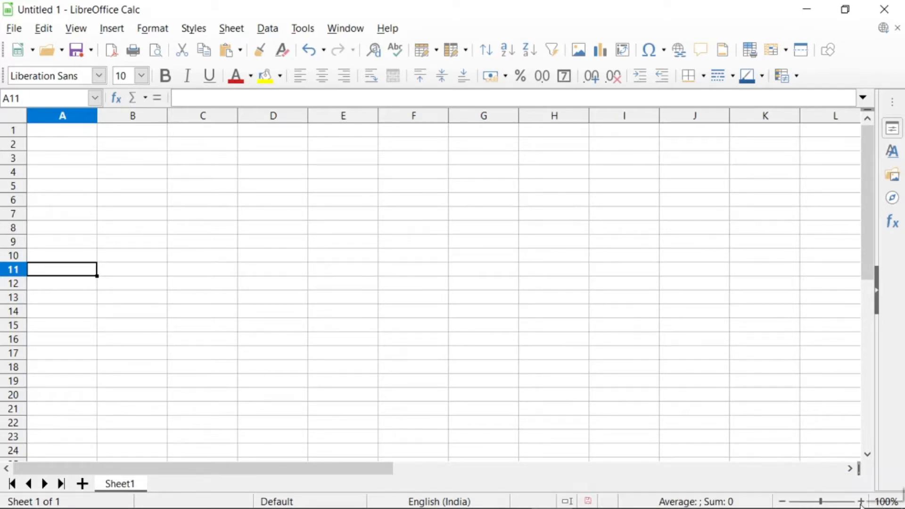
Step: Zoom the sheet out to 20%, in to 400%, and back to 100%
drag(822, 503, 790, 502)
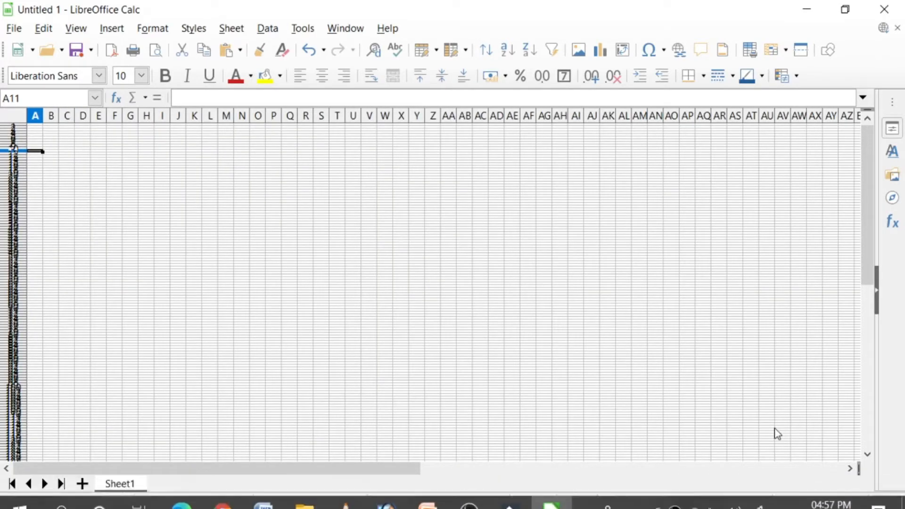
click(783, 503)
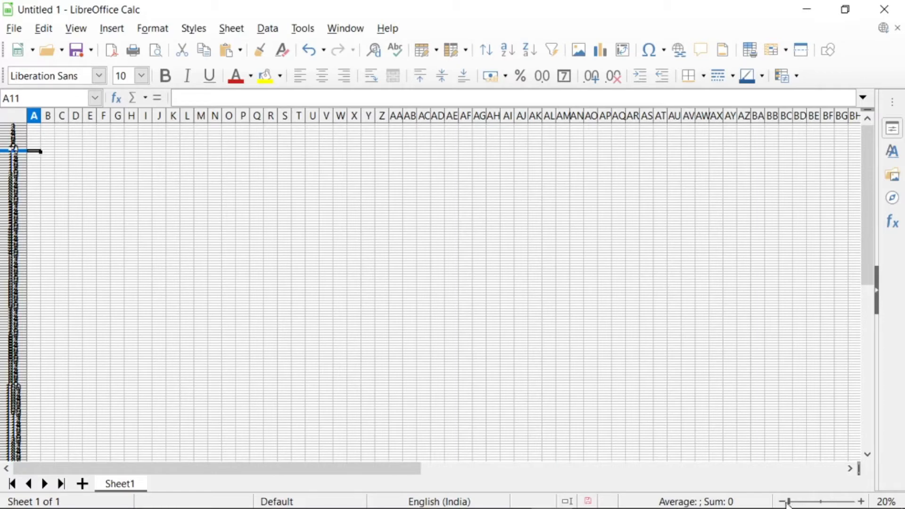
drag(789, 502, 860, 501)
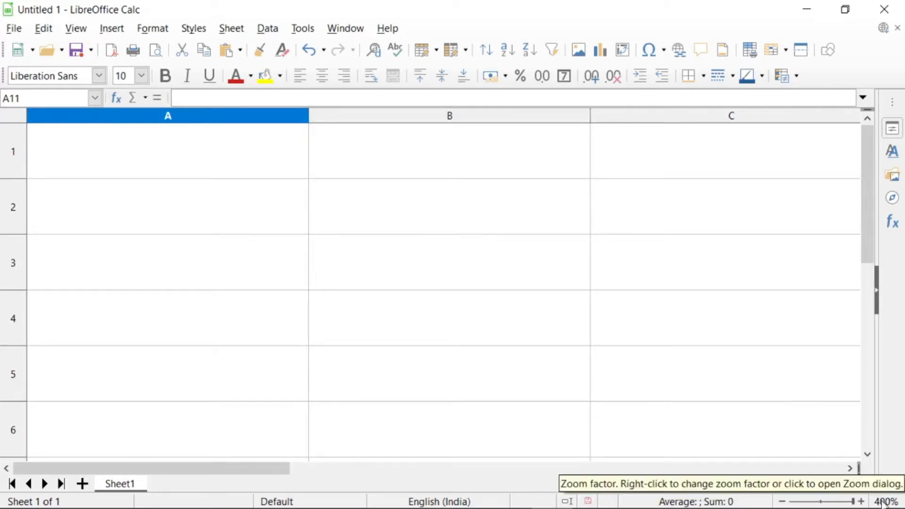
click(822, 503)
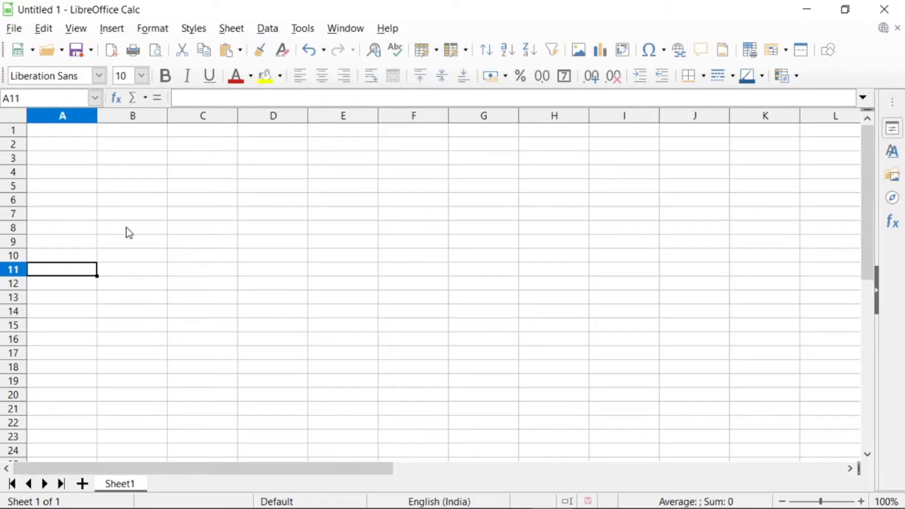
Step: Select cell B9 and add two new sheets after Sheet1
click(135, 250)
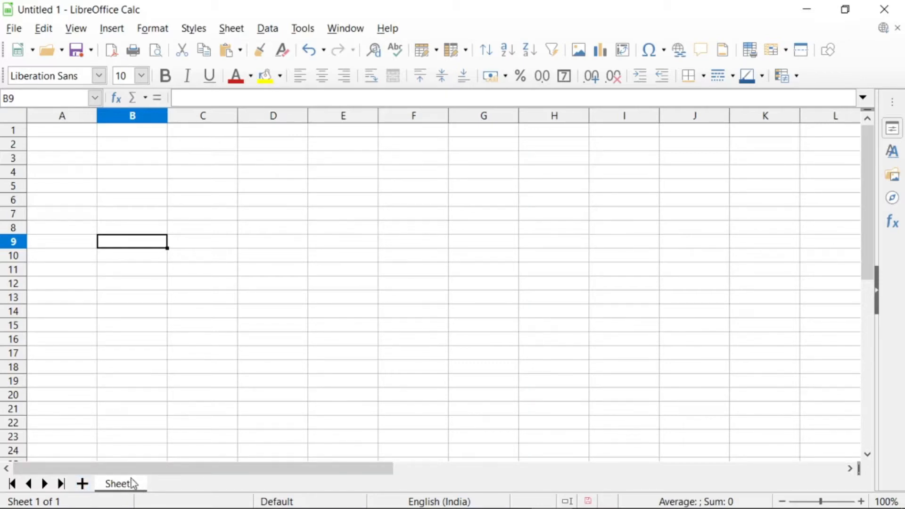
click(82, 484)
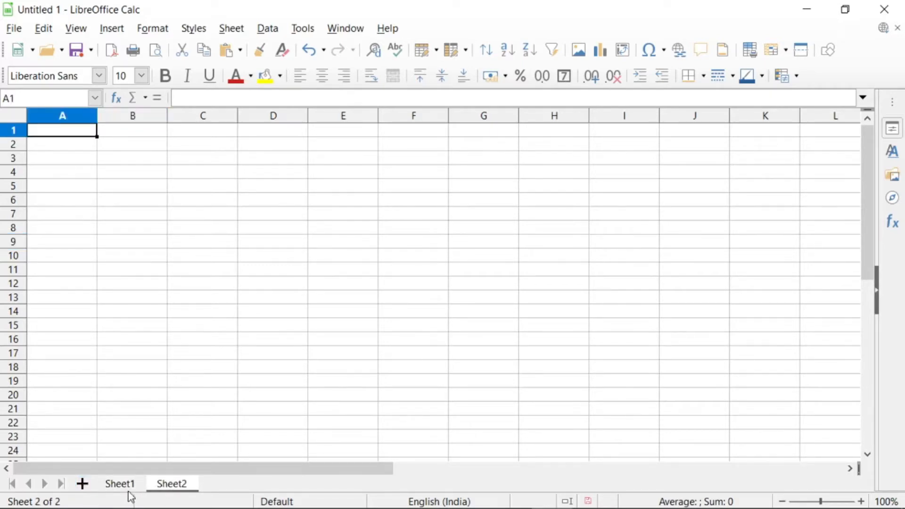
click(83, 486)
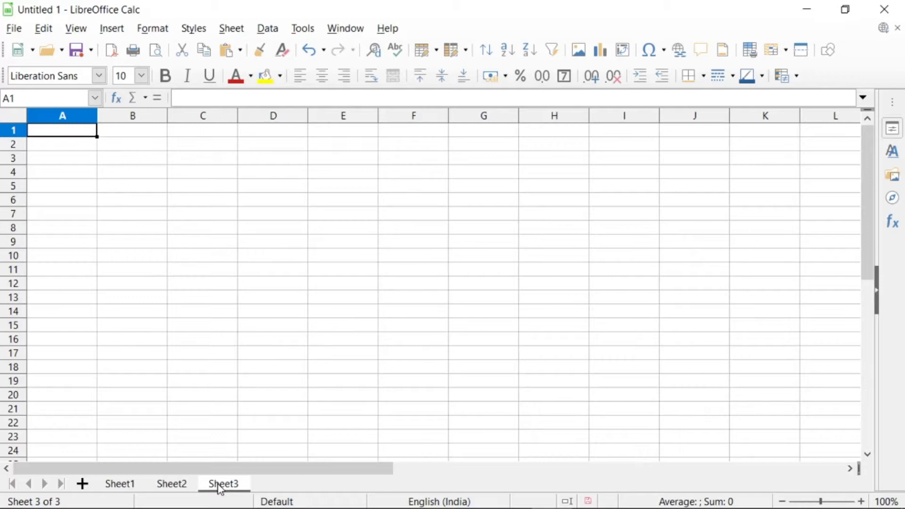
Step: Rename Sheet1 as jan
right_click(128, 486)
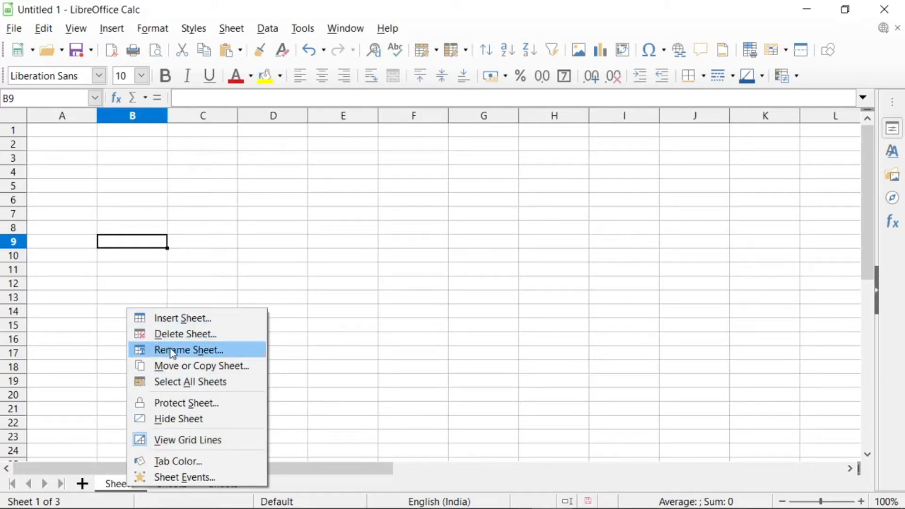
click(119, 490)
right_click(123, 491)
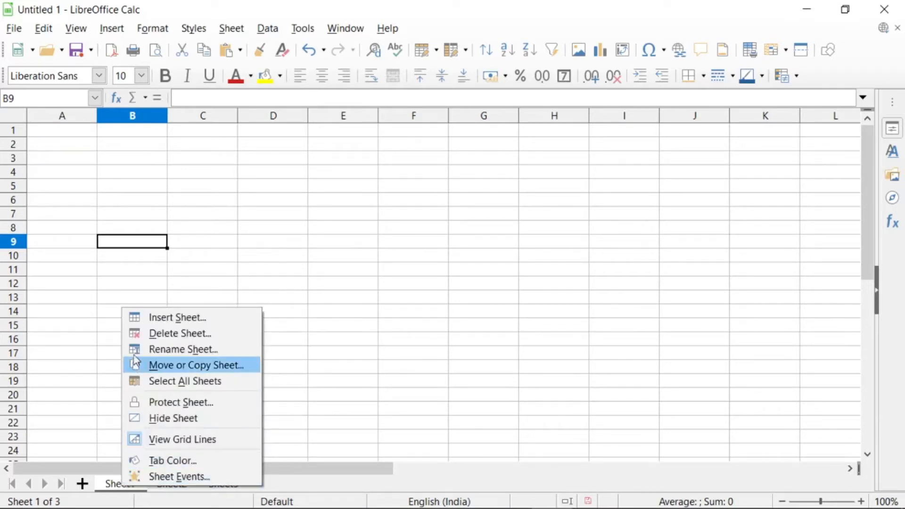
click(159, 354)
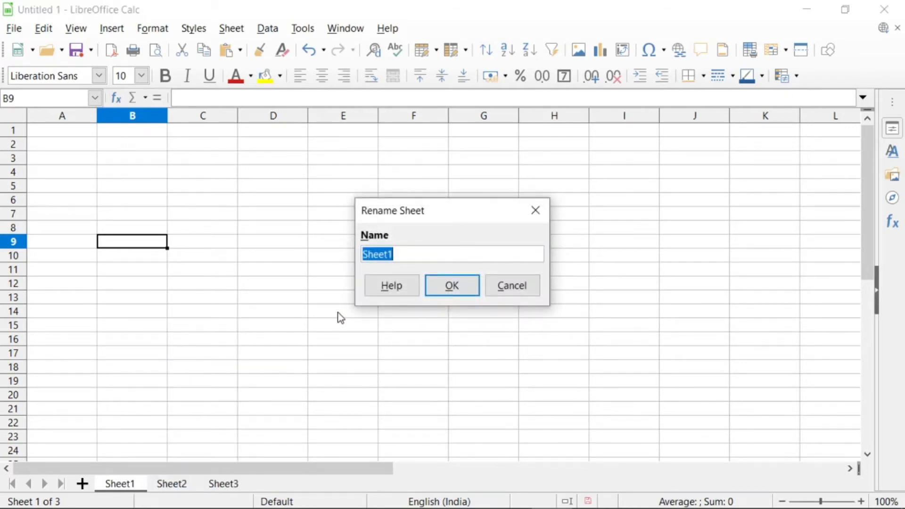
key(BackSpace)
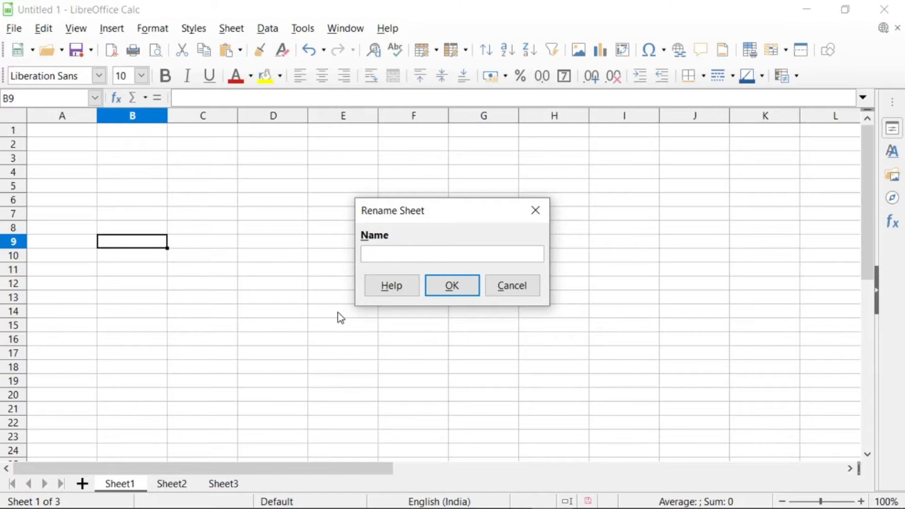
text(jan)
click(456, 289)
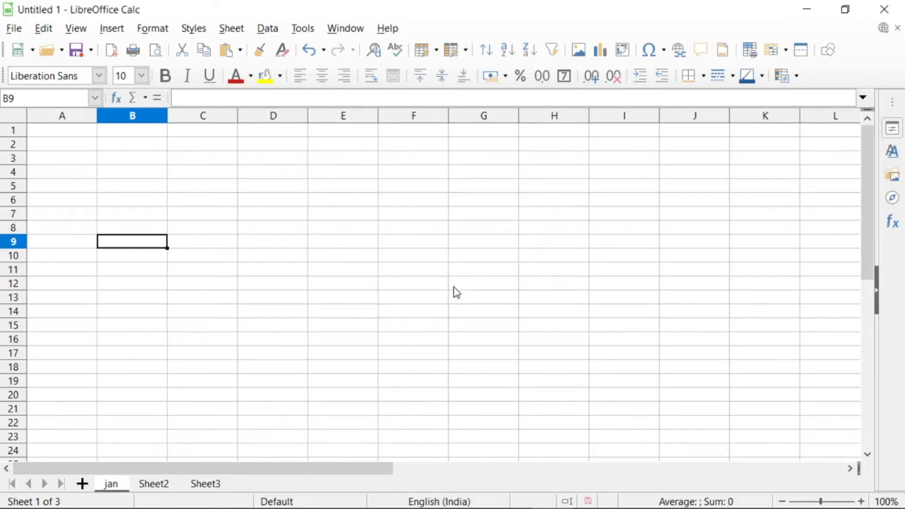
Step: Set the tab color of the jan sheet to a light orange from the standard palette
right_click(114, 486)
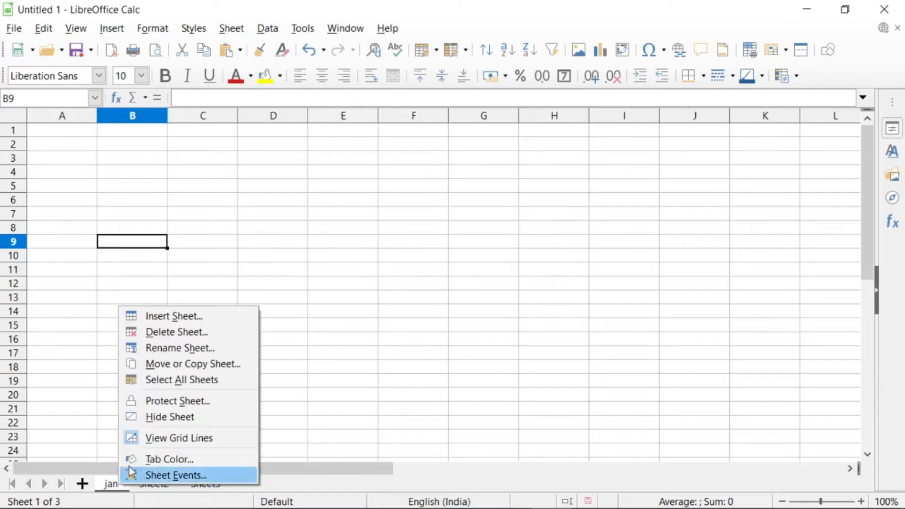
click(141, 459)
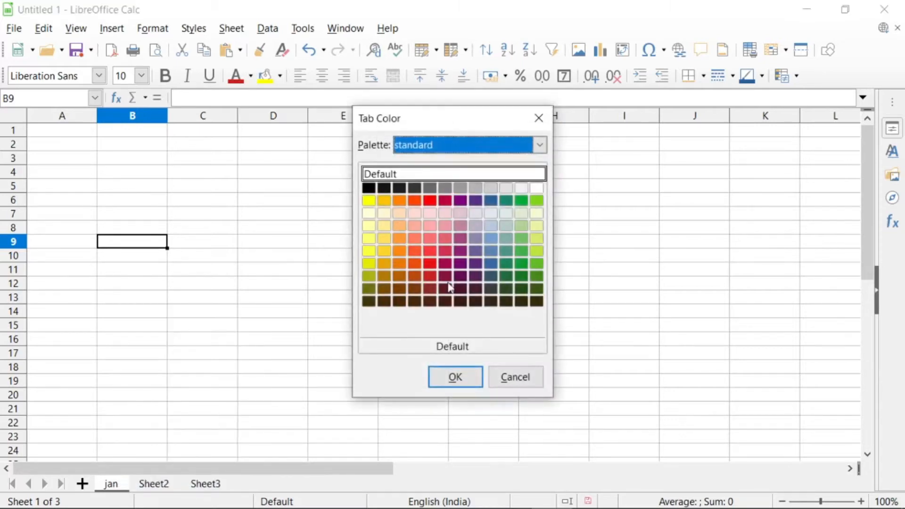
click(400, 238)
click(455, 378)
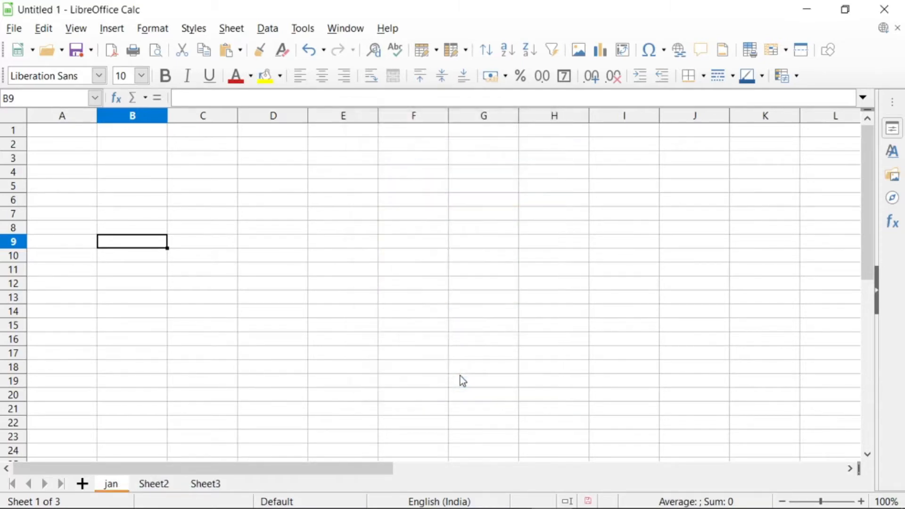
Step: Examine the sheet protection options for the jan sheet and close them without applying protection
right_click(118, 485)
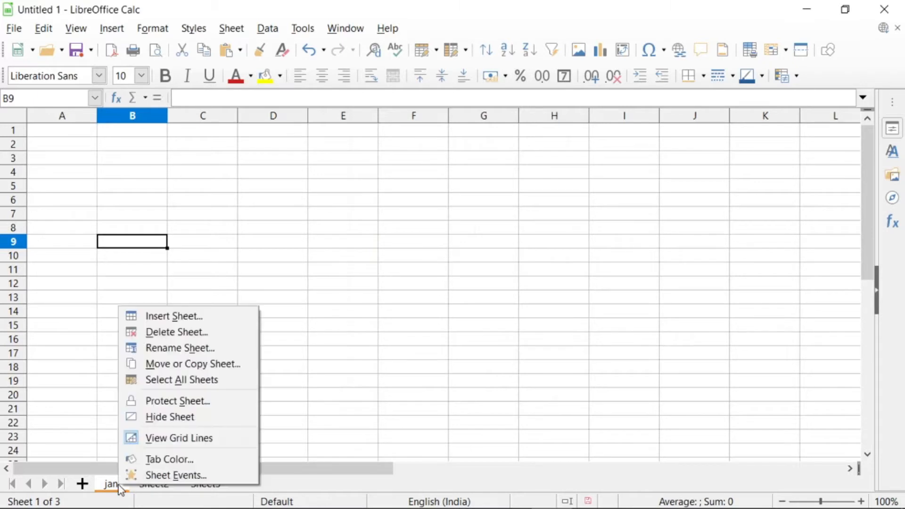
click(175, 403)
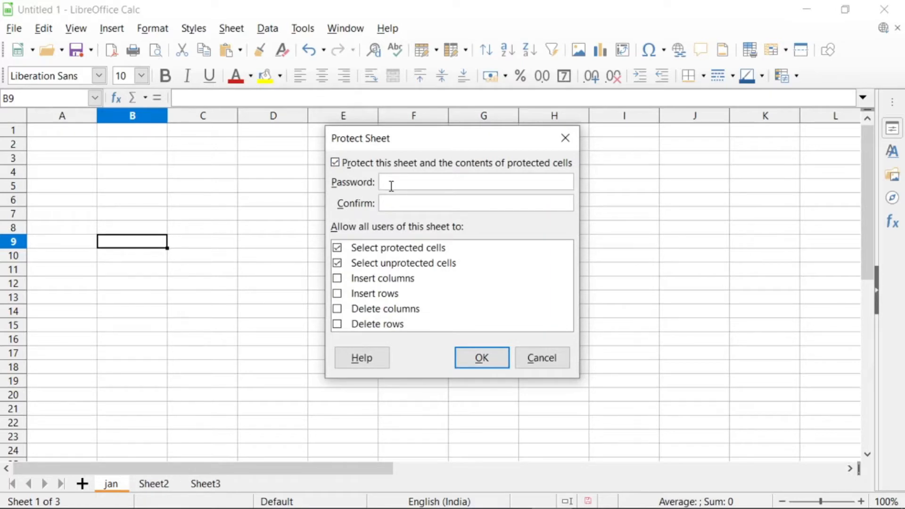
click(566, 141)
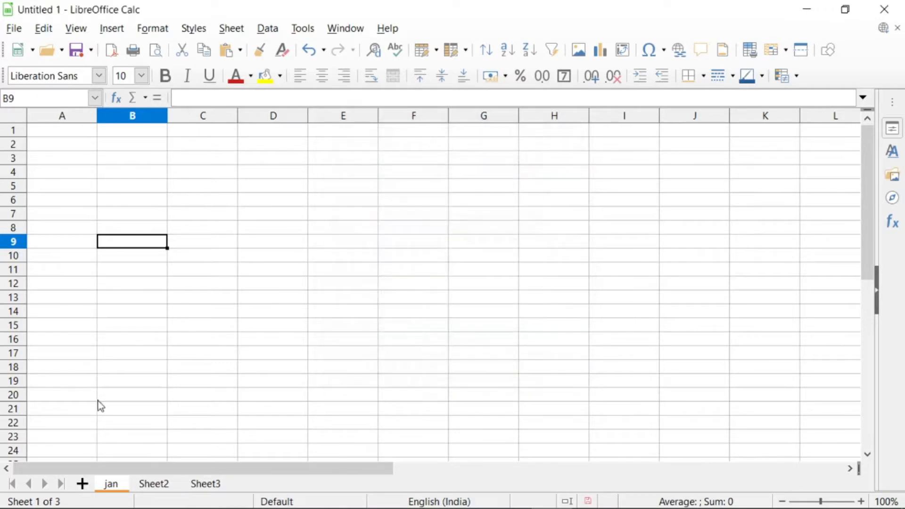
Step: Hide the jan sheet and show it again from the list of hidden sheets
right_click(117, 485)
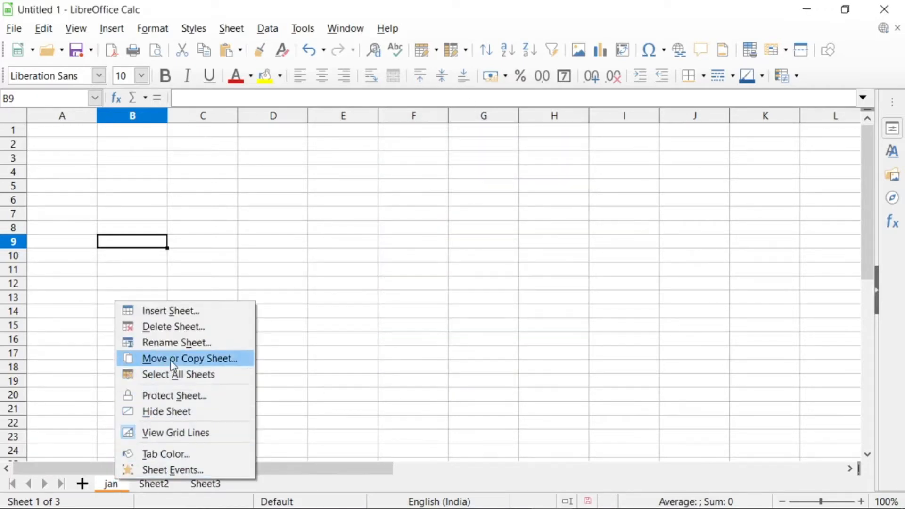
click(199, 415)
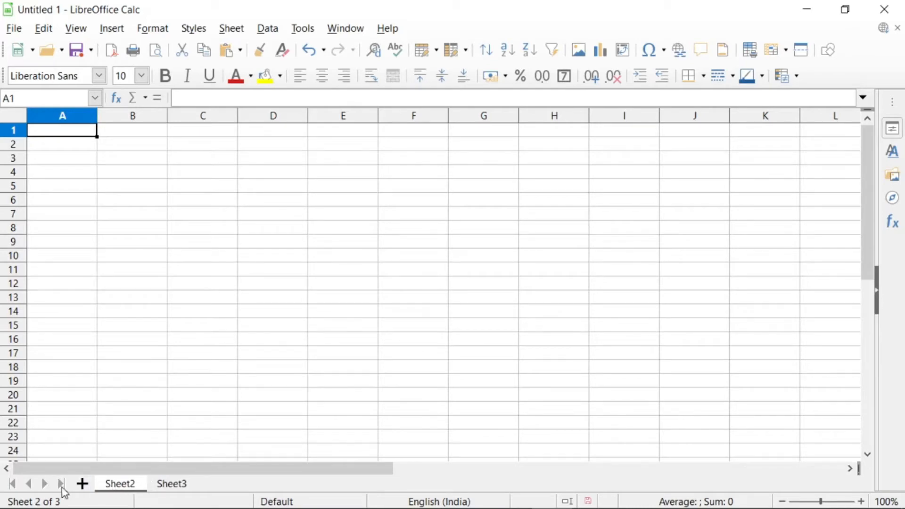
right_click(122, 488)
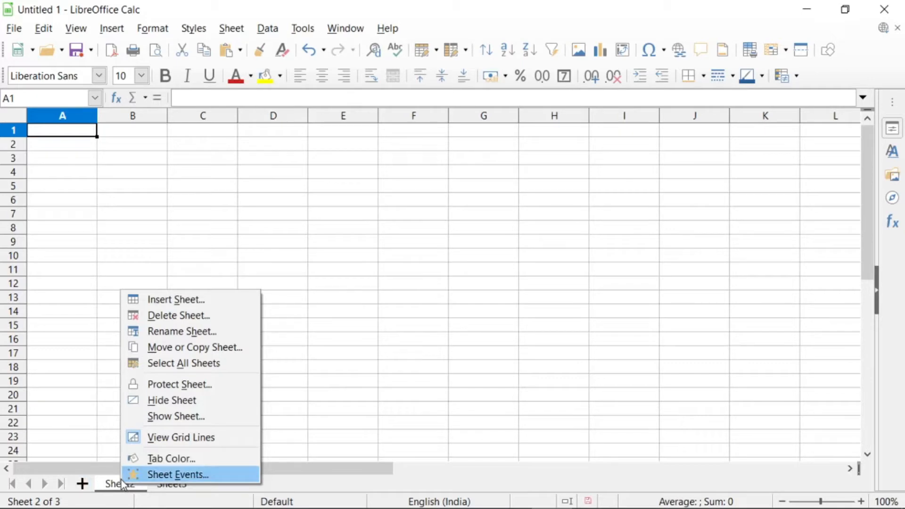
click(157, 420)
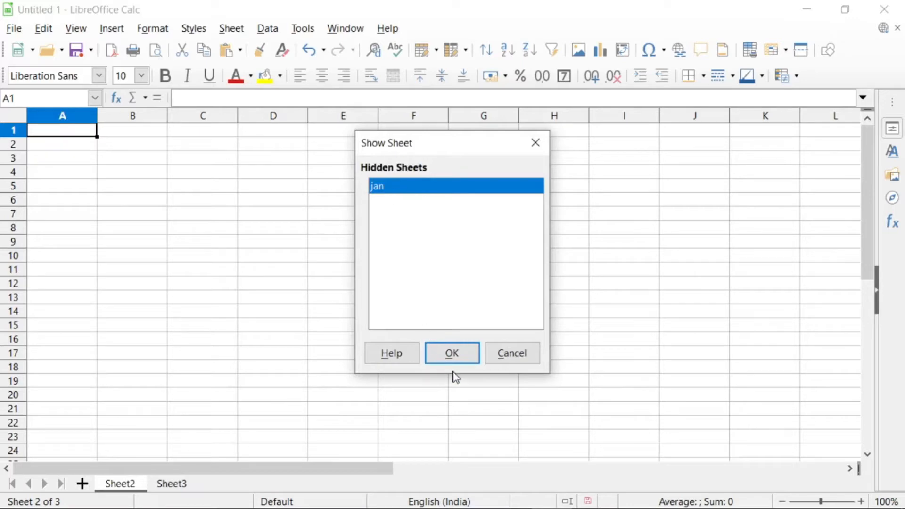
click(452, 355)
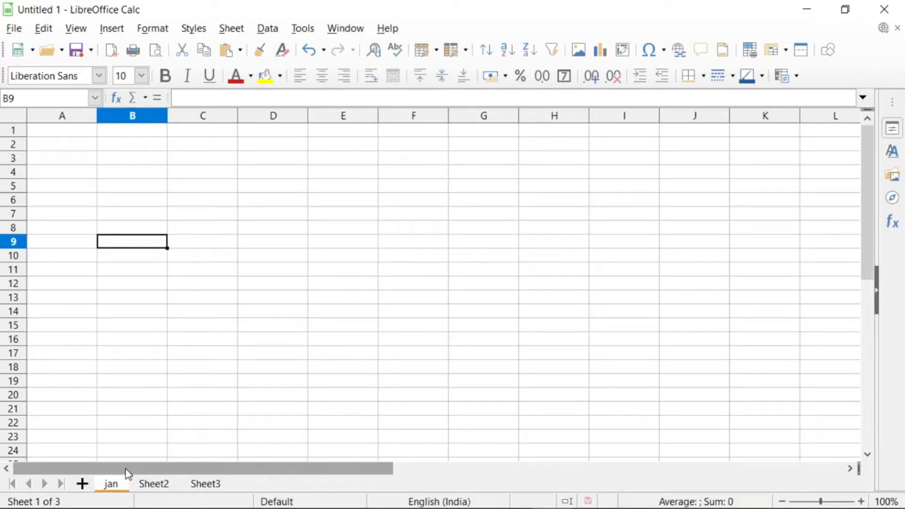
Step: Insert one new sheet before the jan sheet, keeping the suggested name Sheet4
right_click(120, 489)
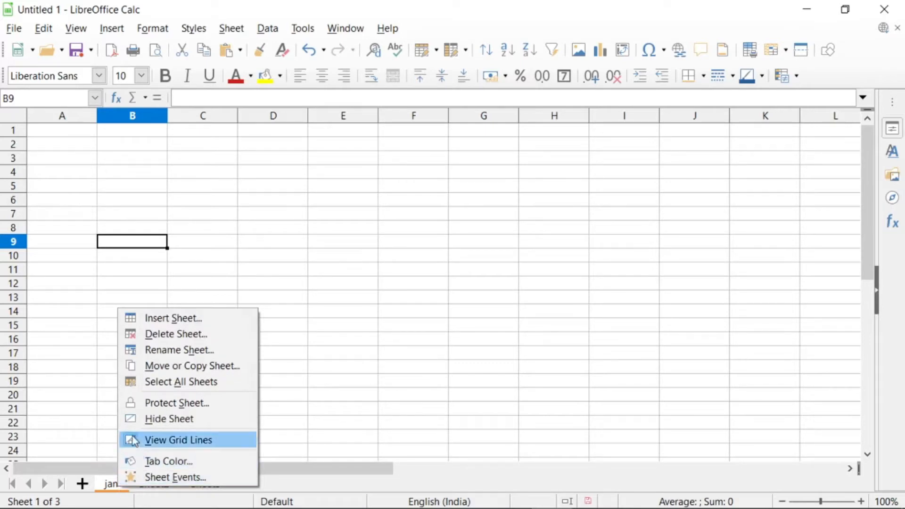
click(157, 321)
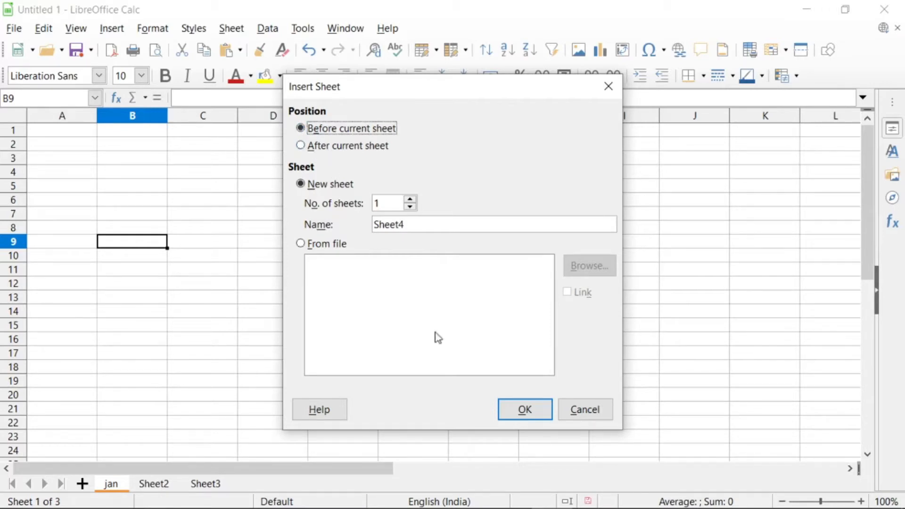
click(523, 410)
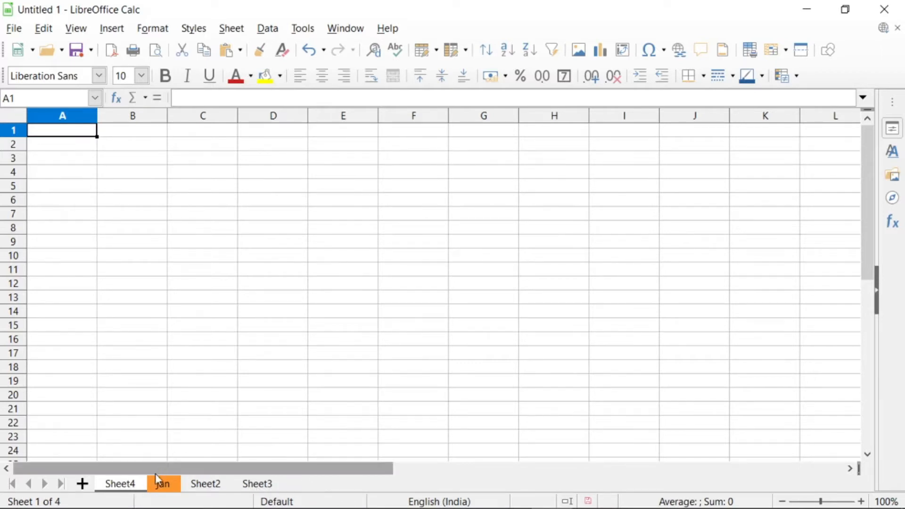
Step: Delete Sheet4 from the workbook
right_click(125, 491)
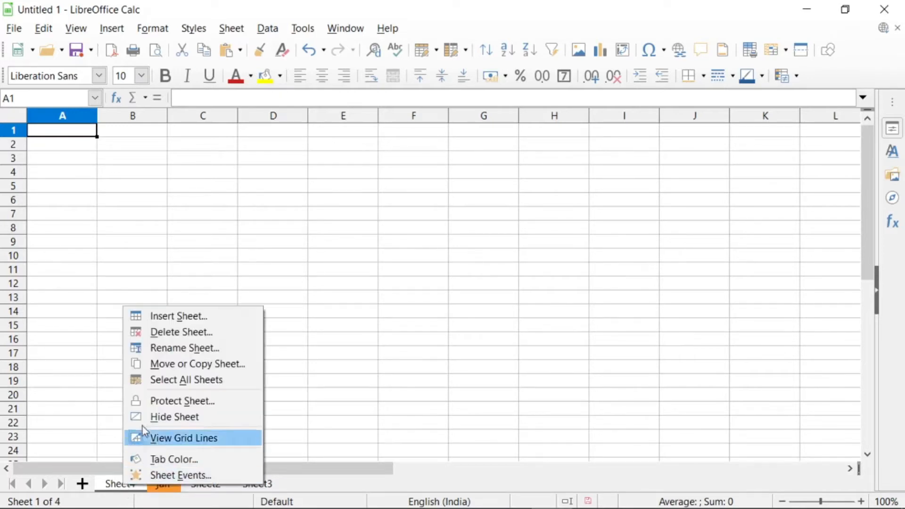
click(164, 333)
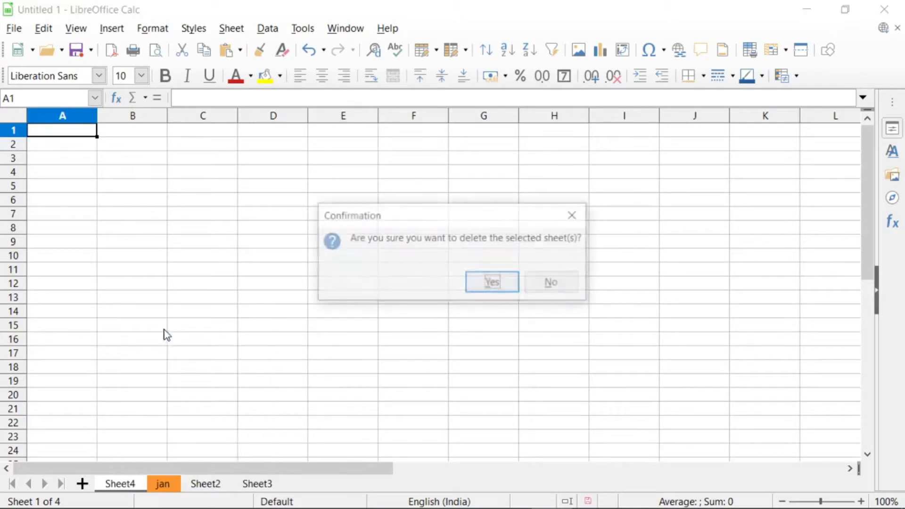
click(493, 283)
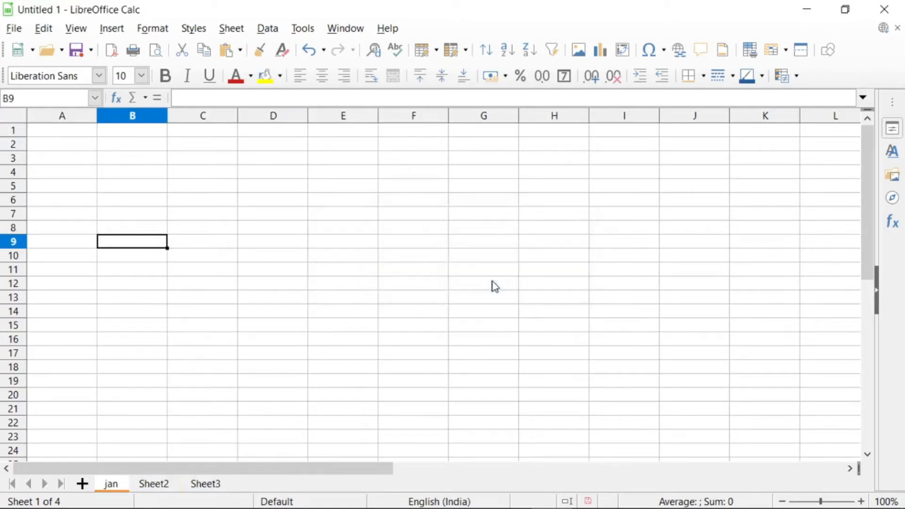
Step: Enter a person's first name in cell B7 of the jan sheet
right_click(124, 483)
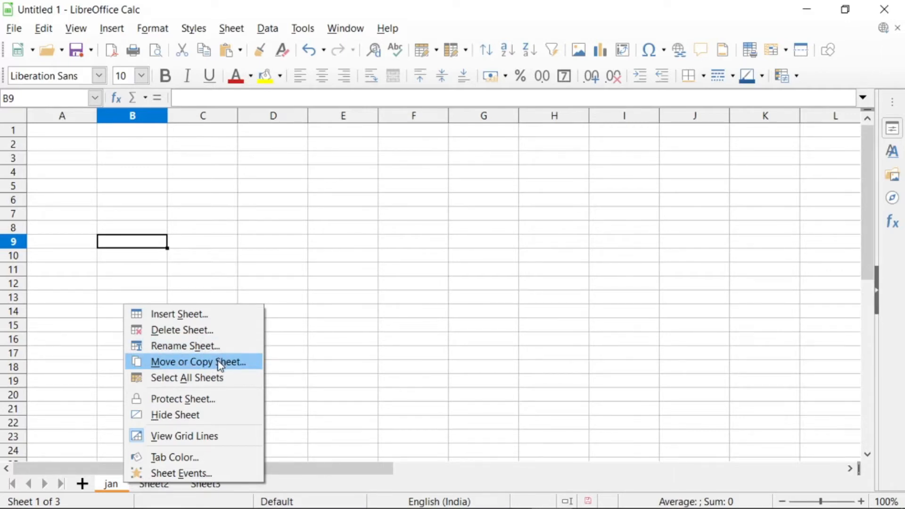
click(133, 217)
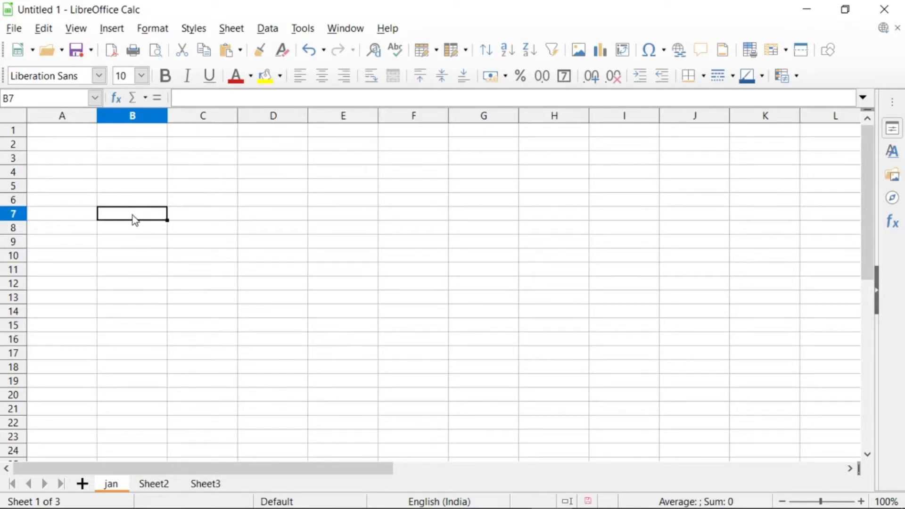
text(amit)
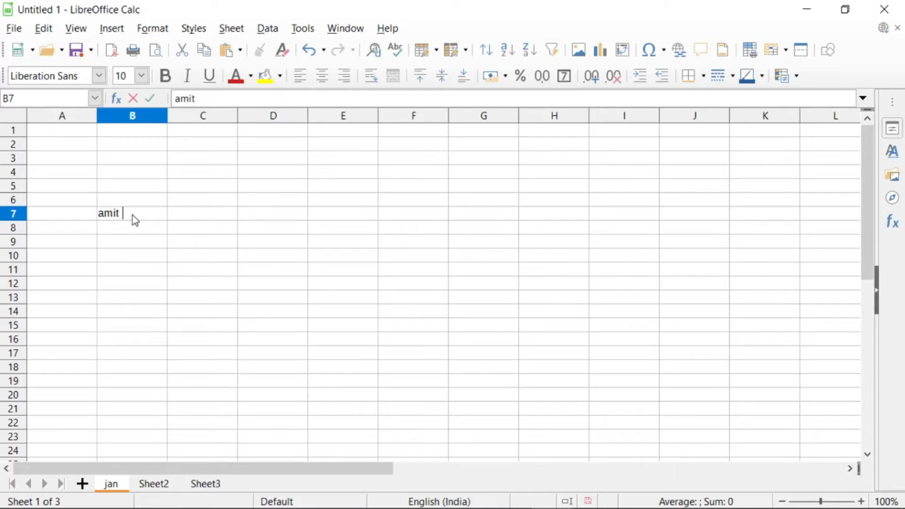
Step: Copy the jan sheet within the current document, placing it before Sheet3 under the suggested name jan_2
right_click(115, 486)
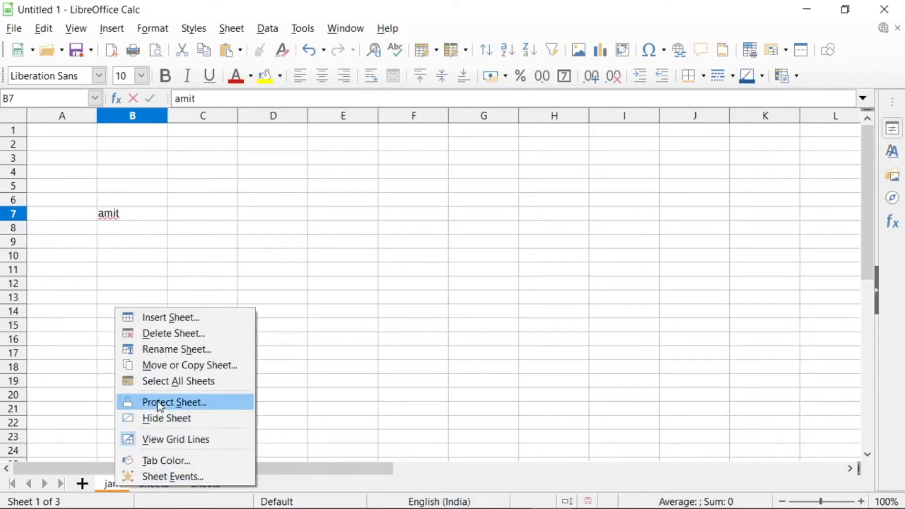
click(180, 368)
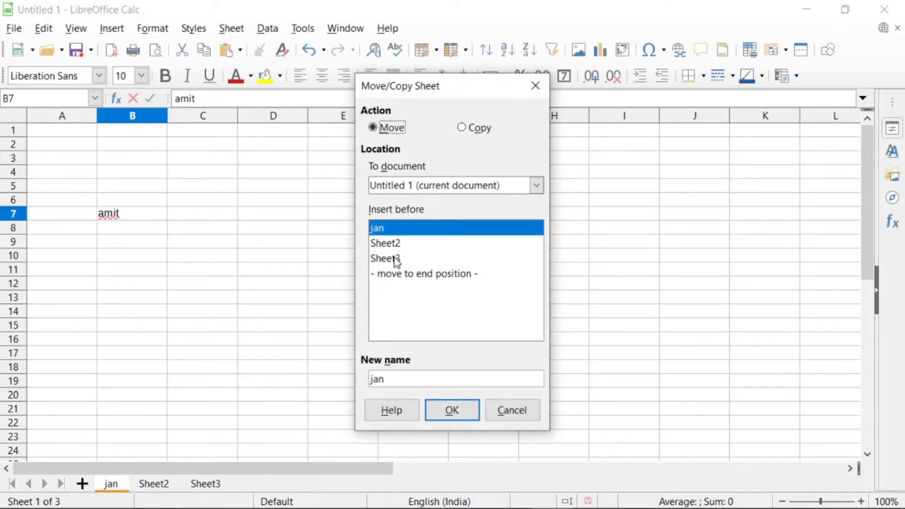
click(465, 127)
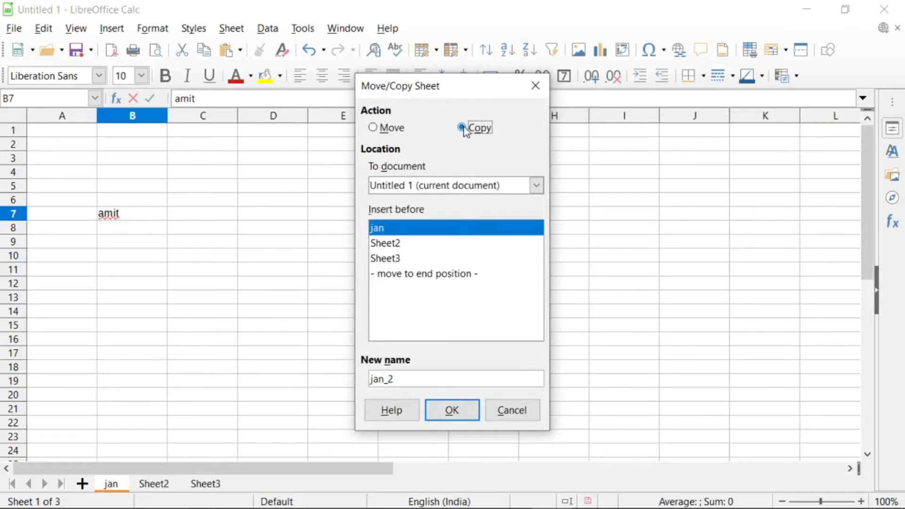
click(377, 258)
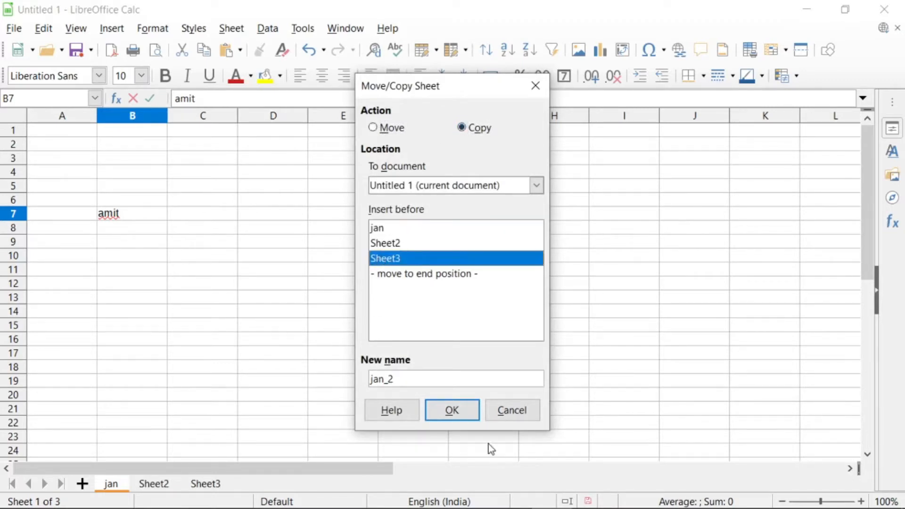
click(452, 411)
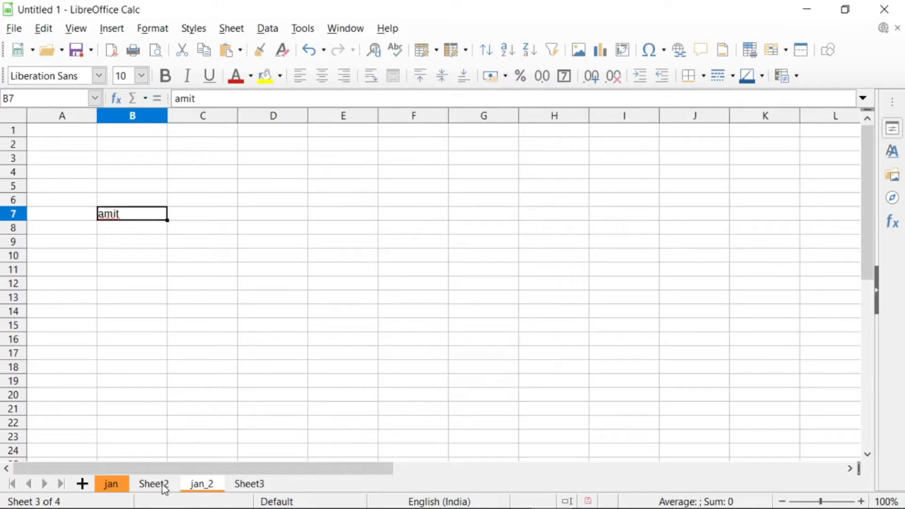
Step: Select all sheets in the workbook at once
right_click(204, 489)
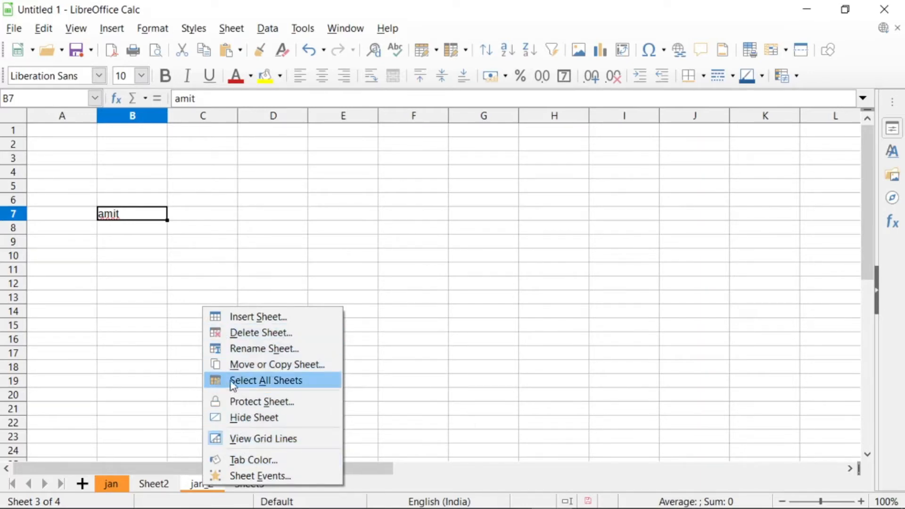
click(262, 382)
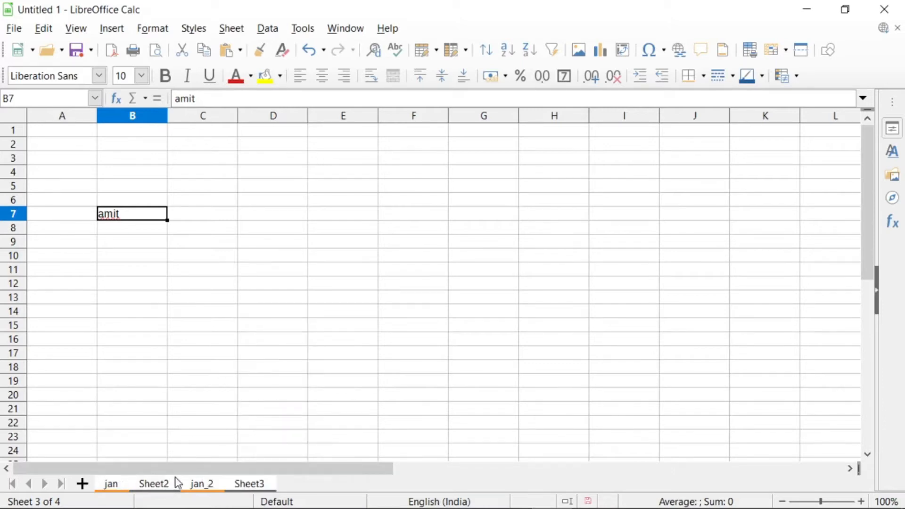
Step: Delete only the jan_2 sheet from the workbook and confirm the deletion
right_click(254, 491)
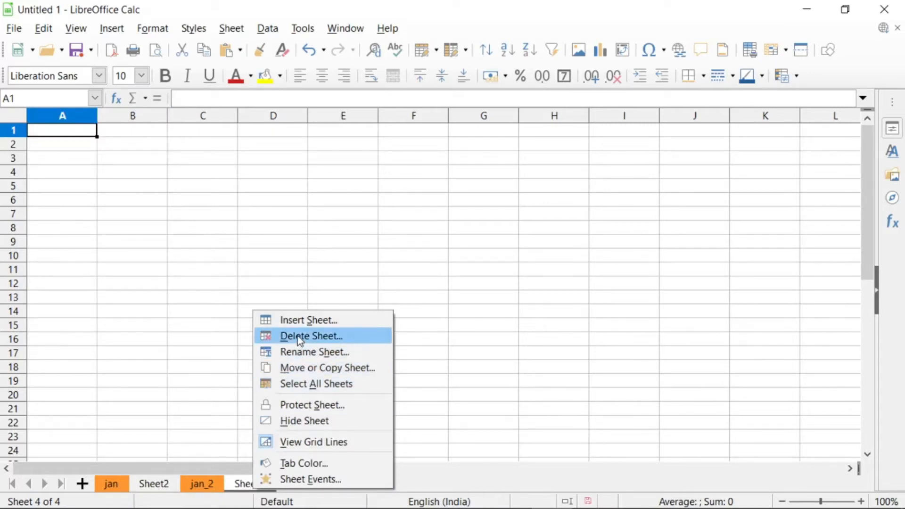
click(195, 489)
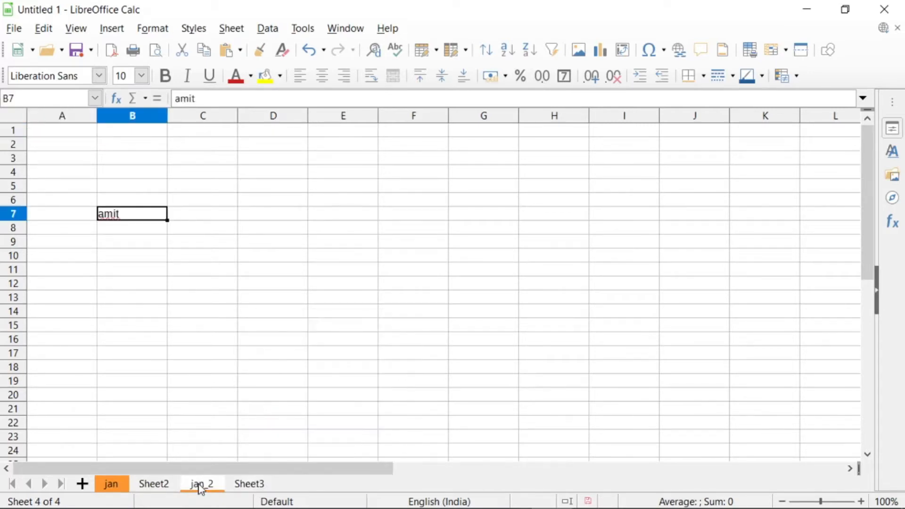
right_click(201, 489)
click(248, 332)
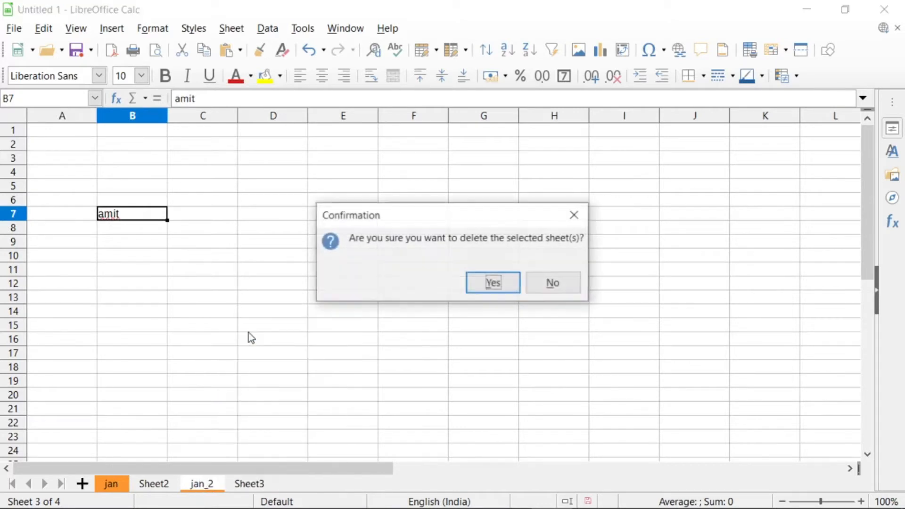
click(493, 283)
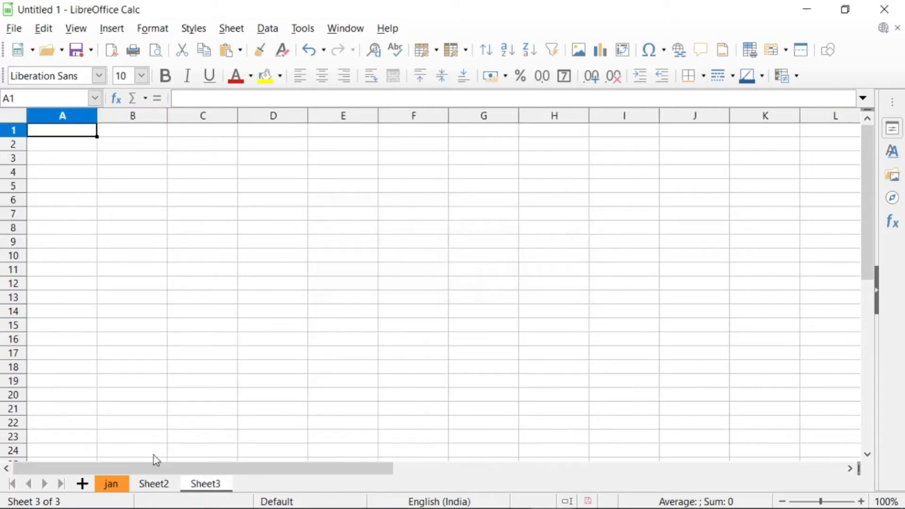
click(127, 286)
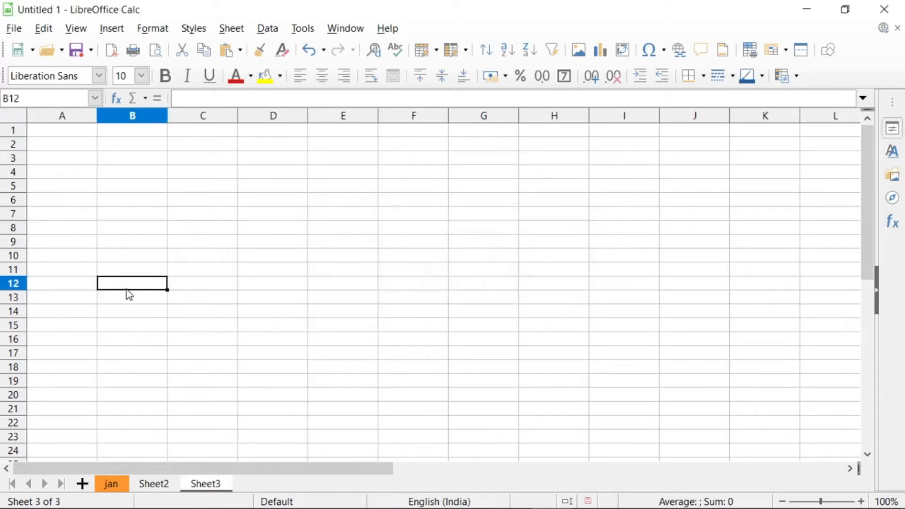
right_click(109, 488)
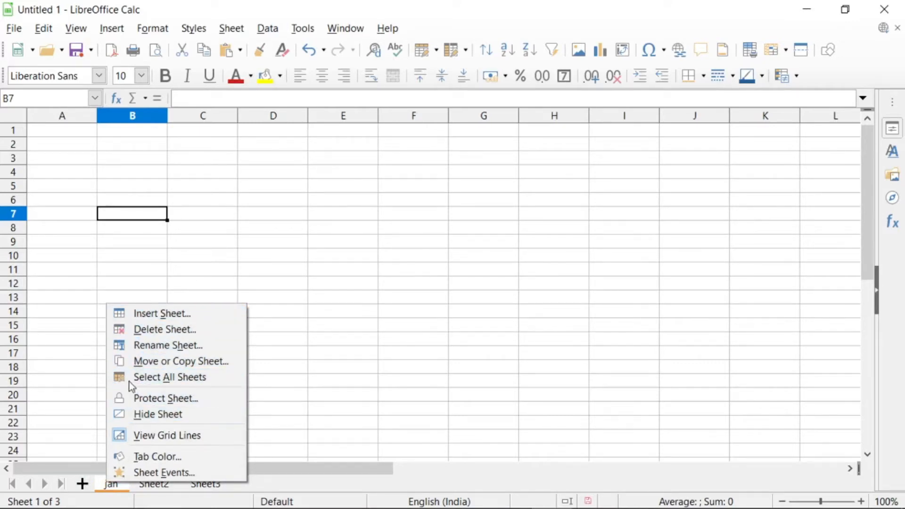
click(159, 258)
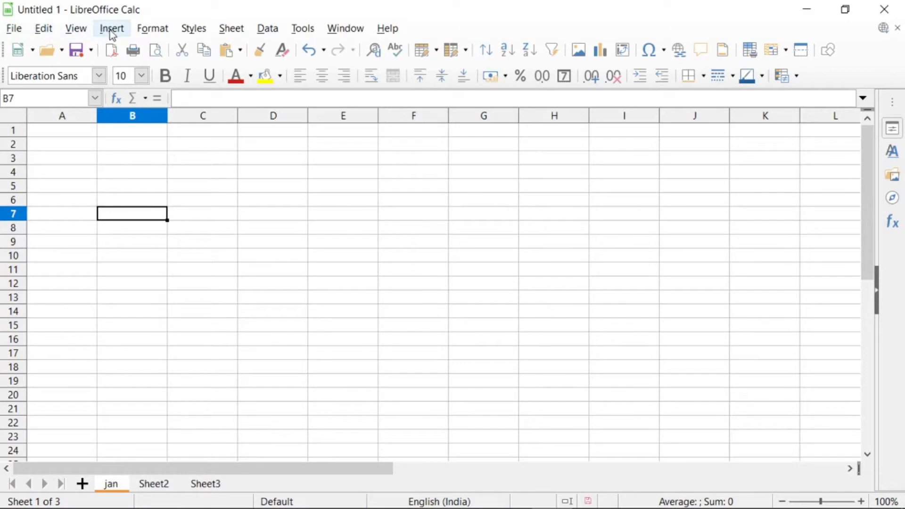
click(14, 31)
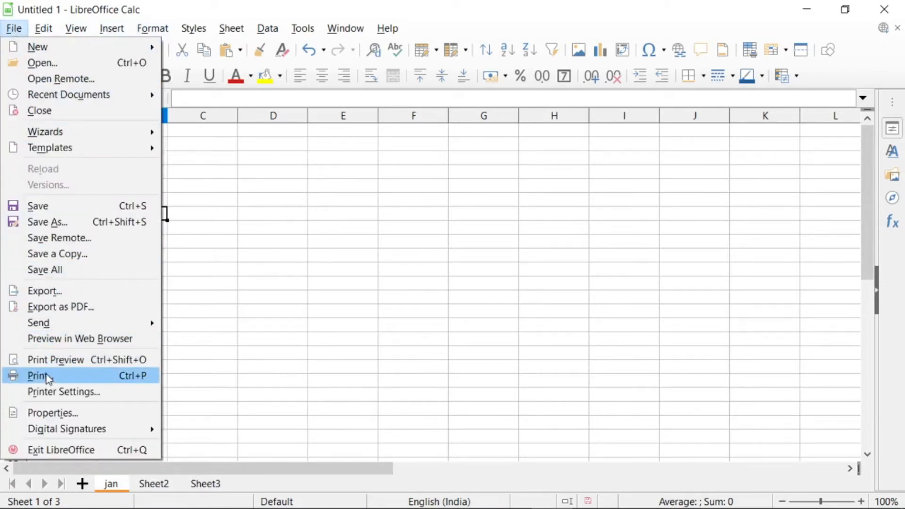
click(288, 297)
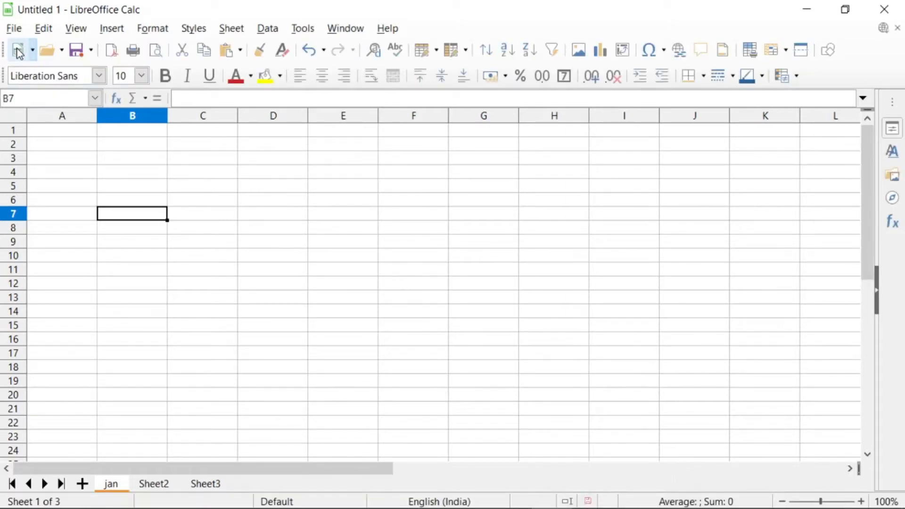
Step: Create a new blank spreadsheet and close it again to return to the first workbook
click(19, 53)
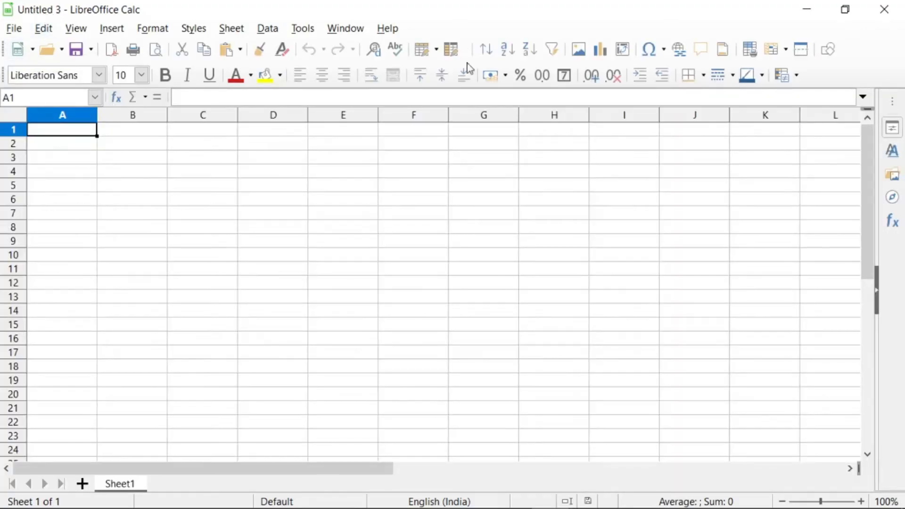
click(885, 10)
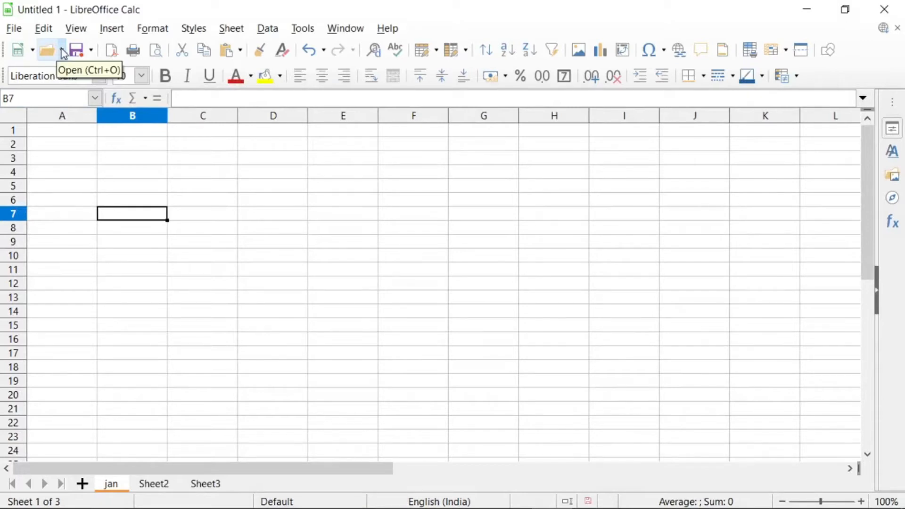
Step: Browse Local Disk (F:) through the Open Template command and close the dialog without opening a file
click(62, 50)
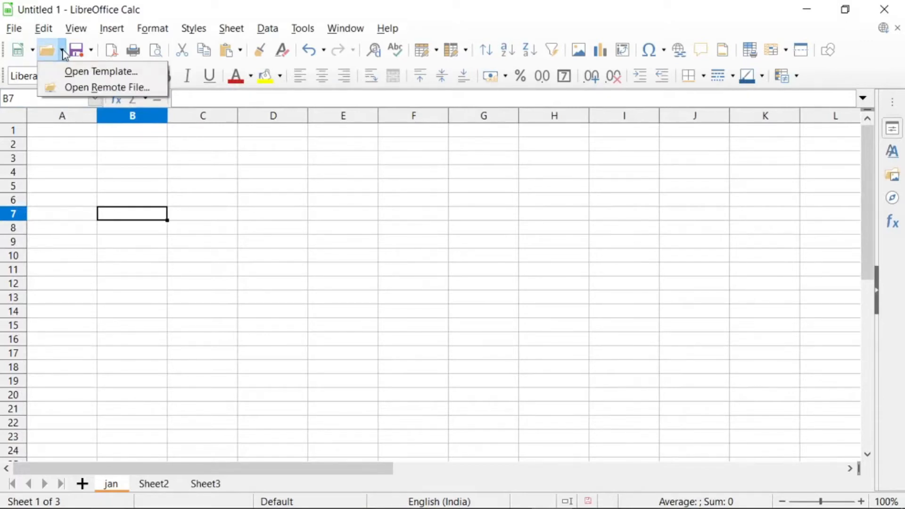
click(64, 74)
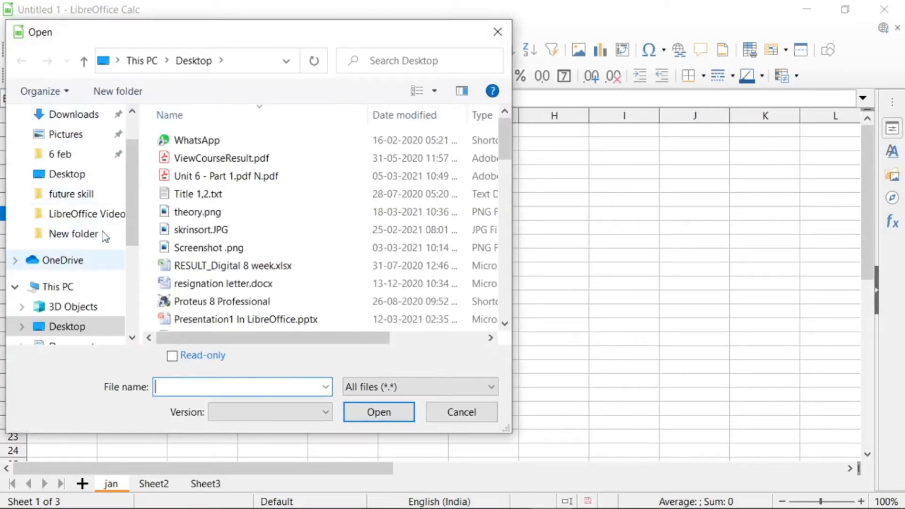
drag(129, 171, 119, 293)
click(103, 274)
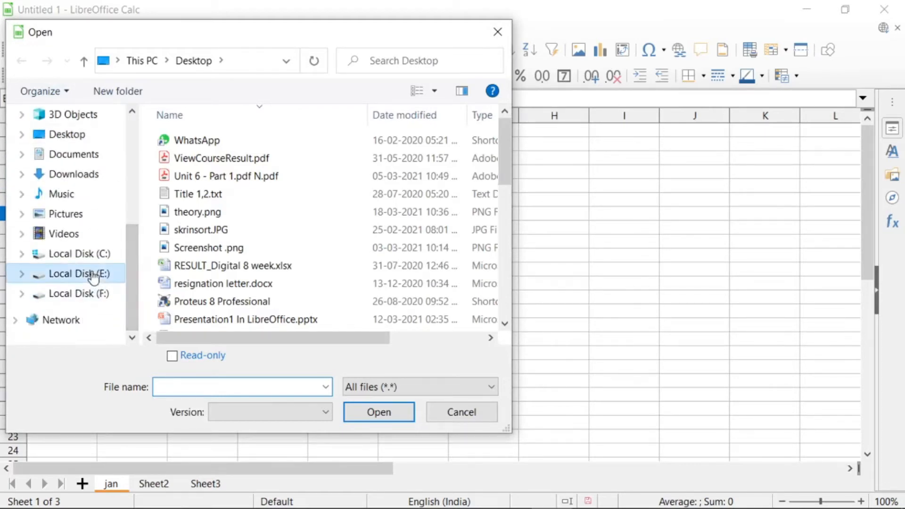
click(102, 296)
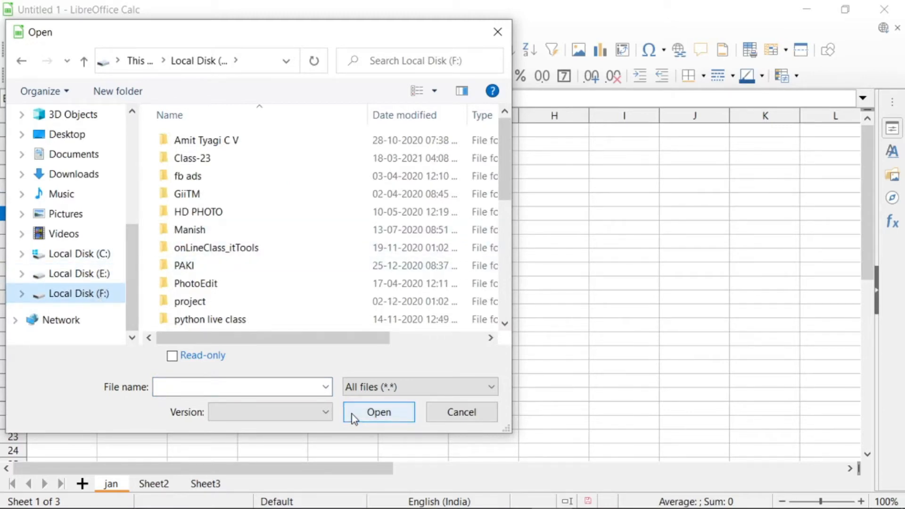
click(497, 32)
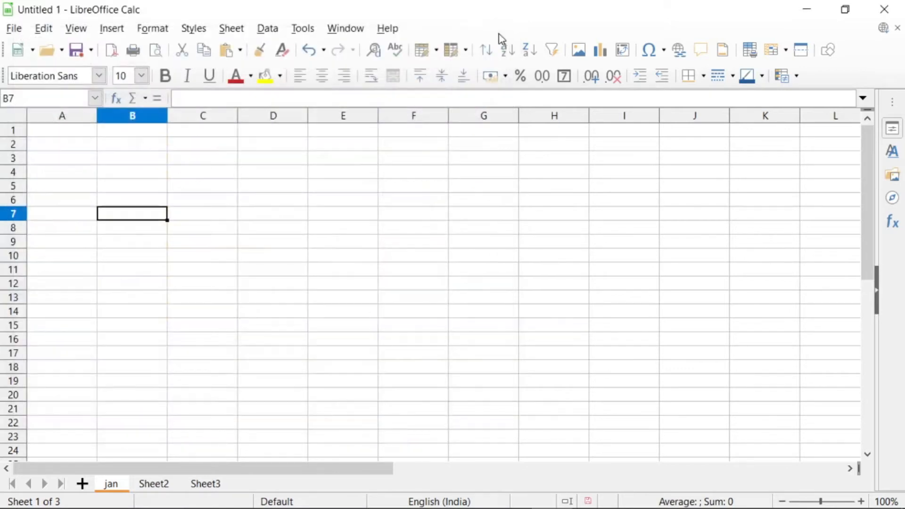
Step: View the Remote Files dialog for opening a remote file and close it without opening anything
click(62, 50)
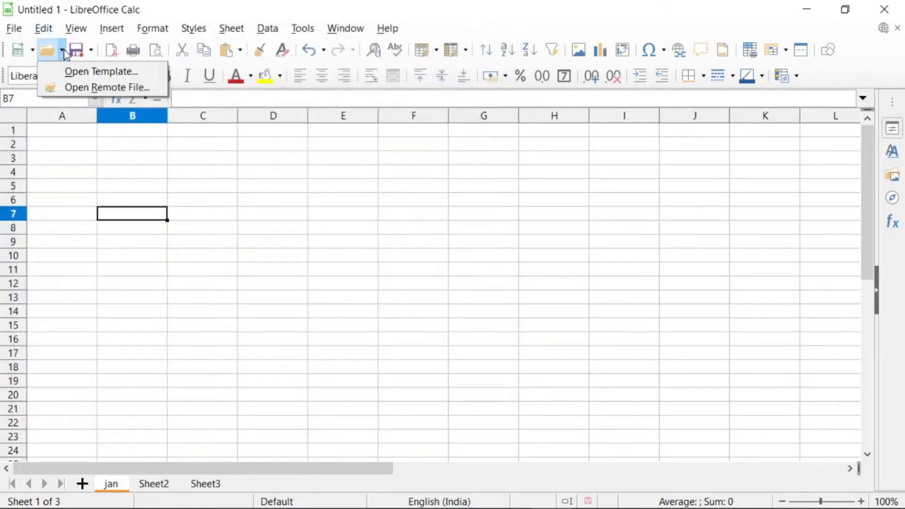
click(77, 87)
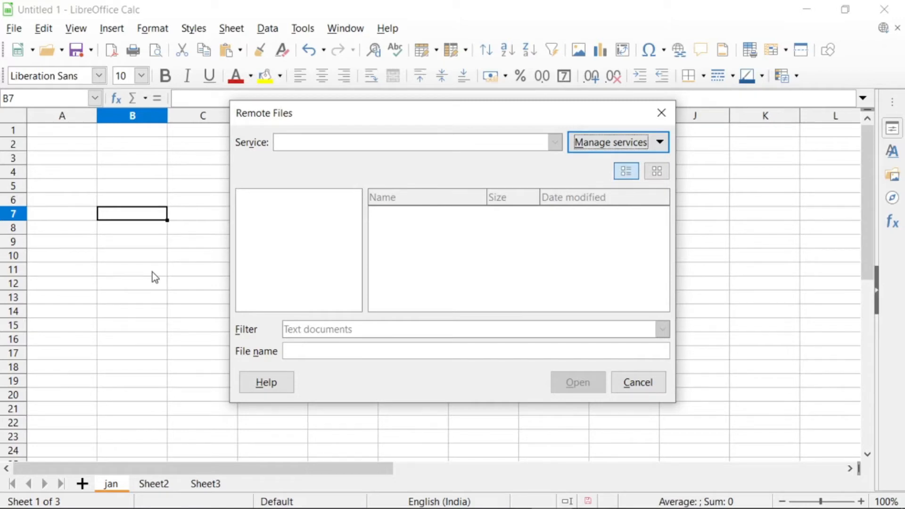
click(662, 113)
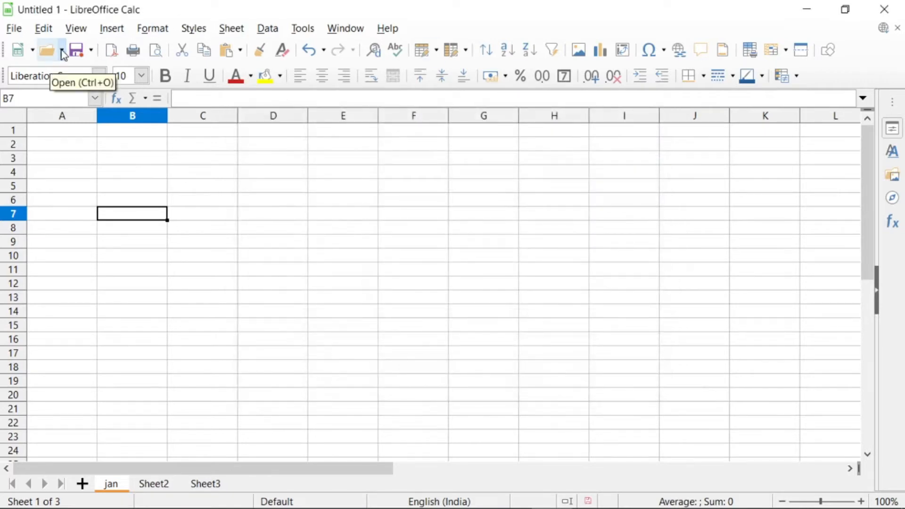
Step: Examine the service types available when adding a remote file service, and close the dialogs without adding one
click(62, 50)
click(70, 87)
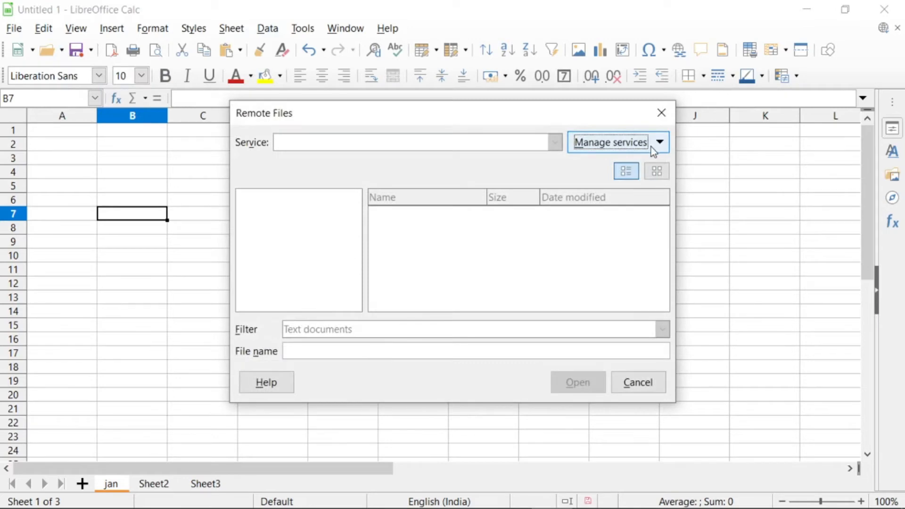
click(651, 146)
click(637, 168)
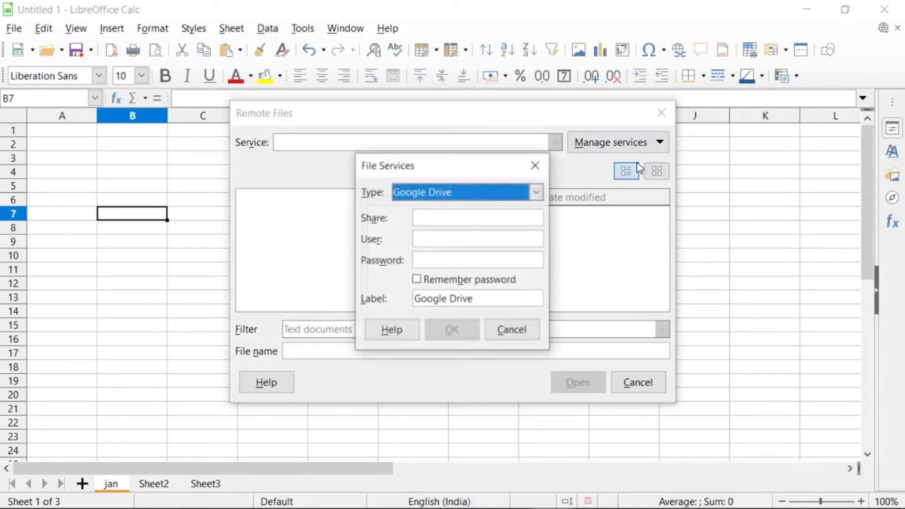
click(538, 193)
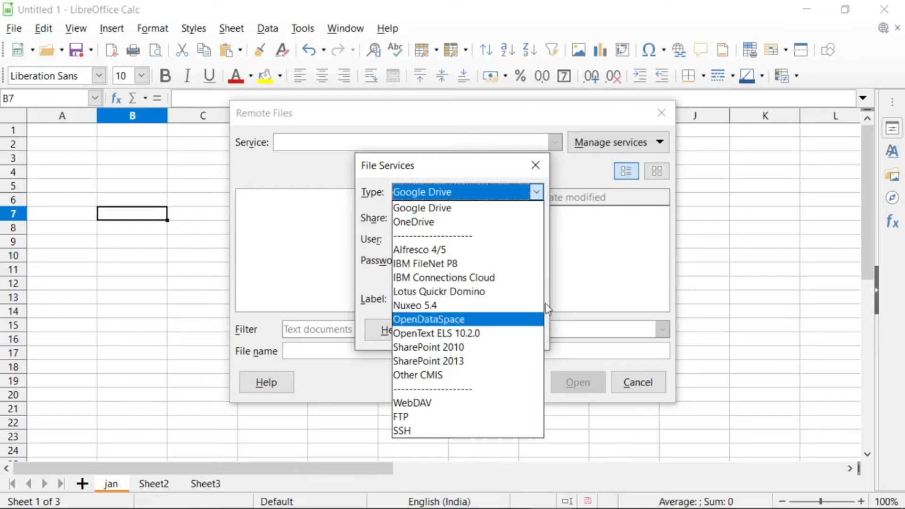
click(612, 260)
click(523, 169)
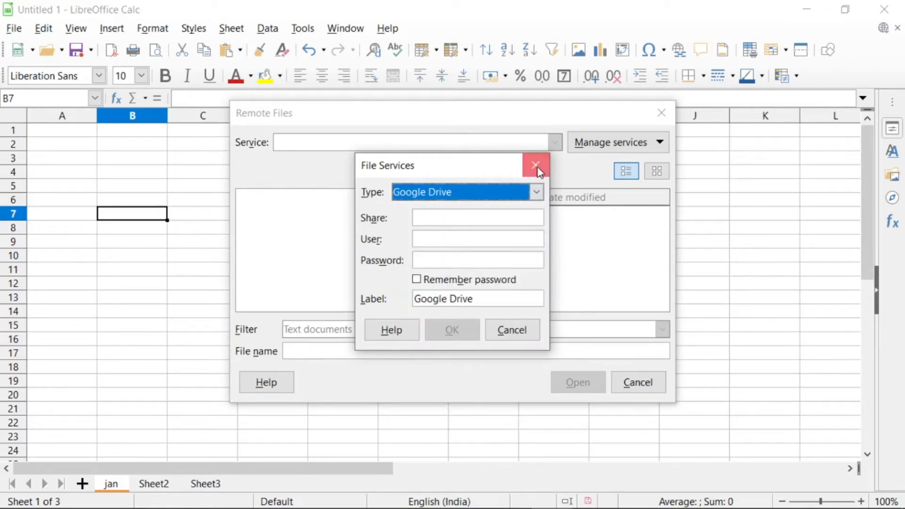
click(666, 117)
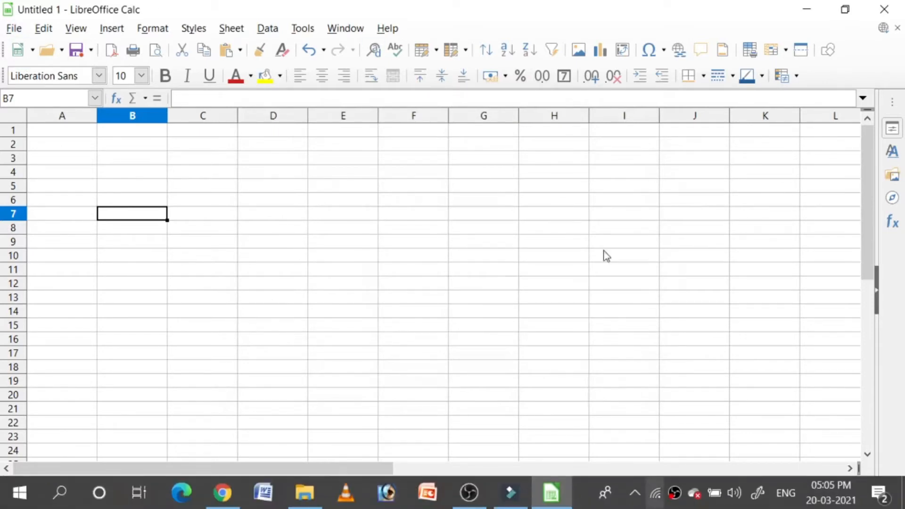
Step: View the Save As dialog with Local Disk (E:) as the destination and close it without saving the workbook
click(93, 51)
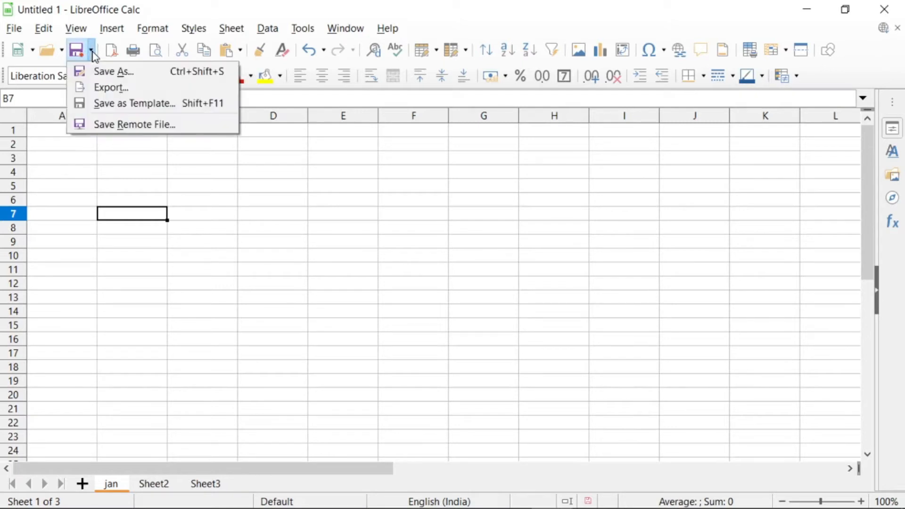
click(110, 73)
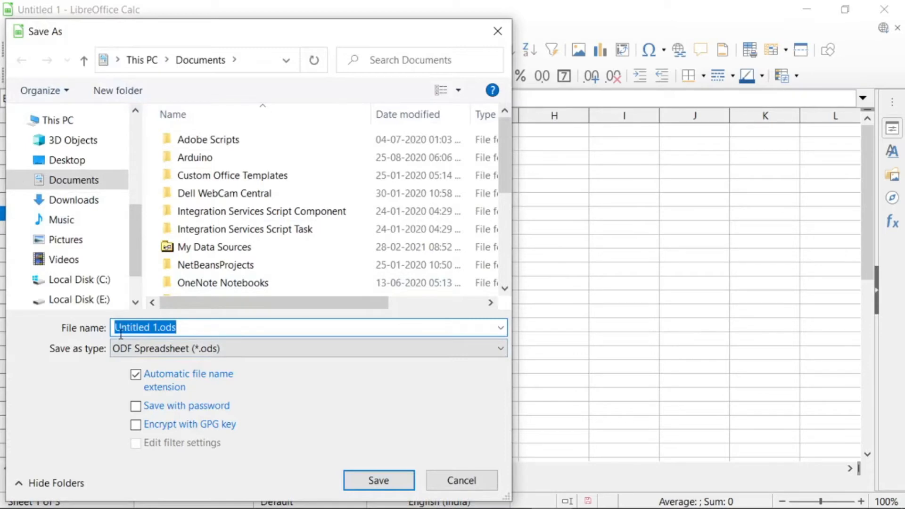
click(161, 330)
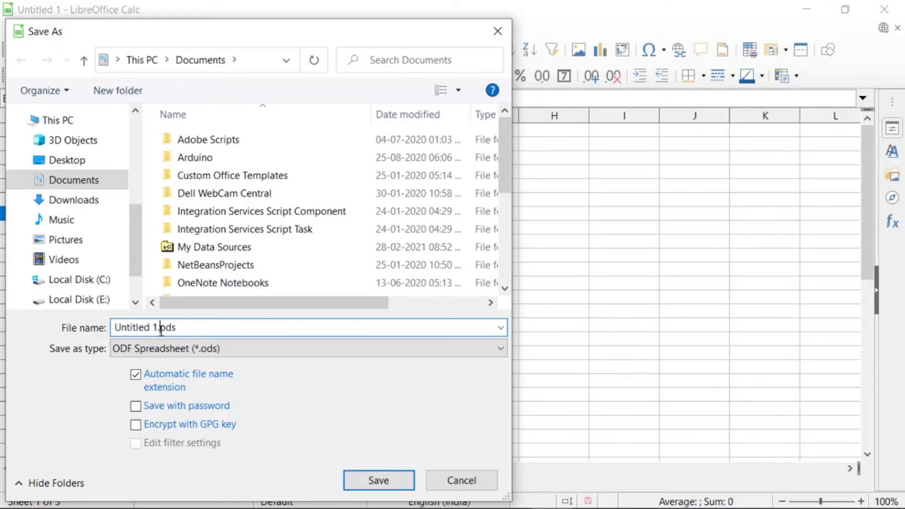
scroll(131, 237, down, 1)
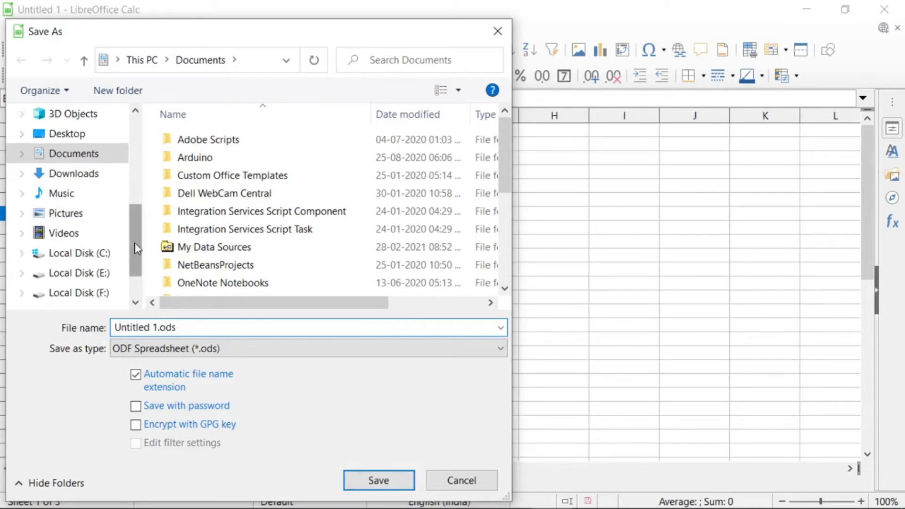
click(88, 236)
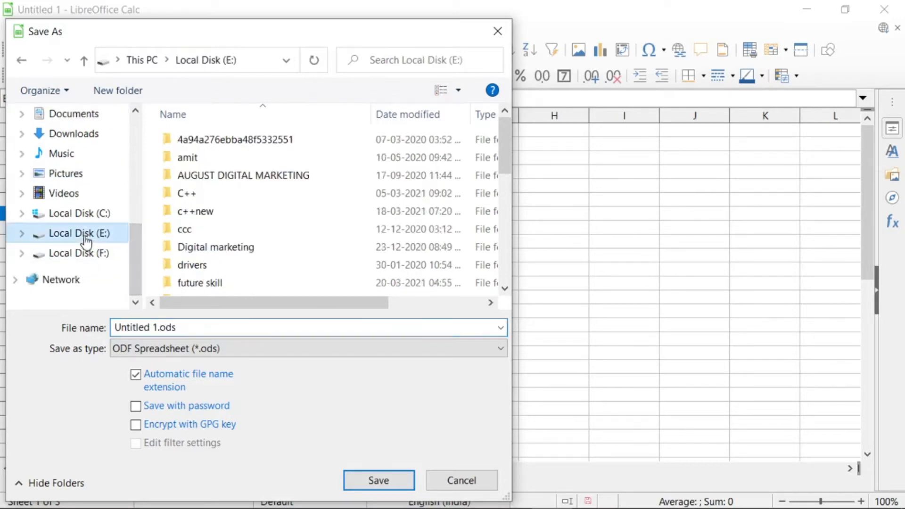
click(156, 328)
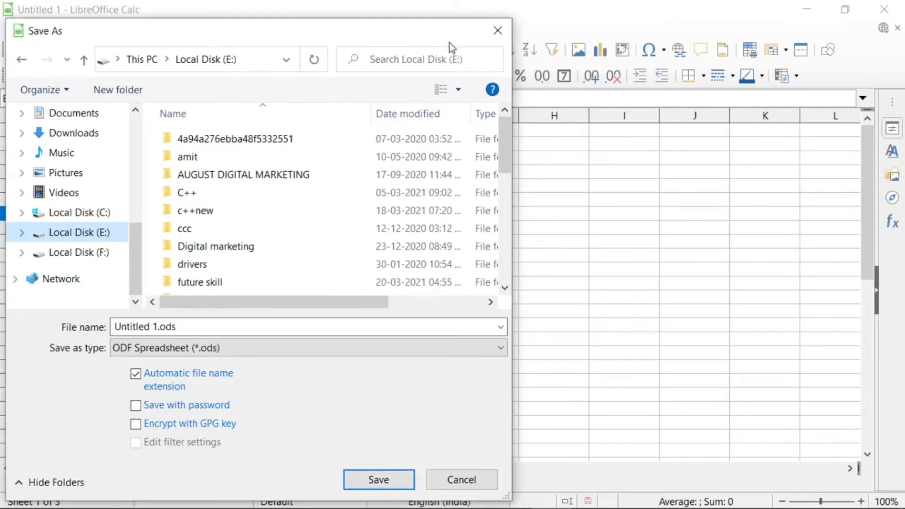
click(498, 34)
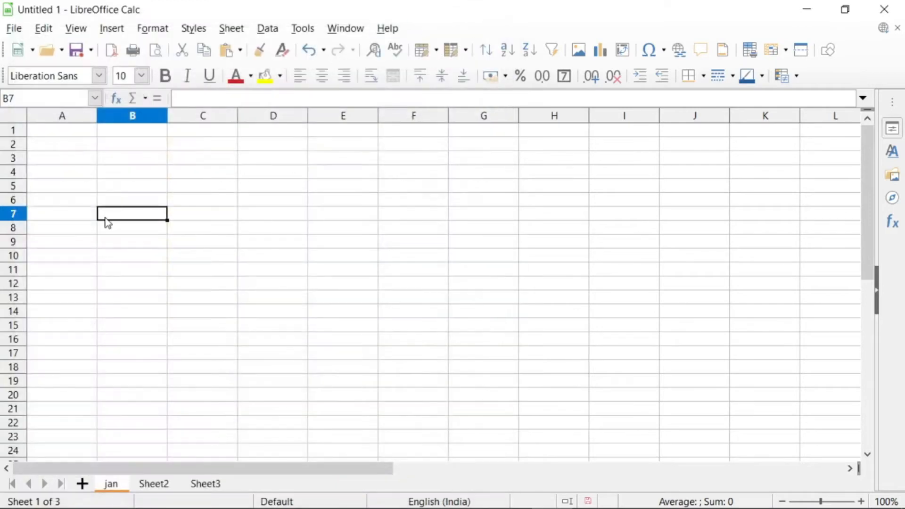
Step: Browse to Local Disk (E:) in the Export dialog, examine the available export file types, and close it without exporting
click(91, 50)
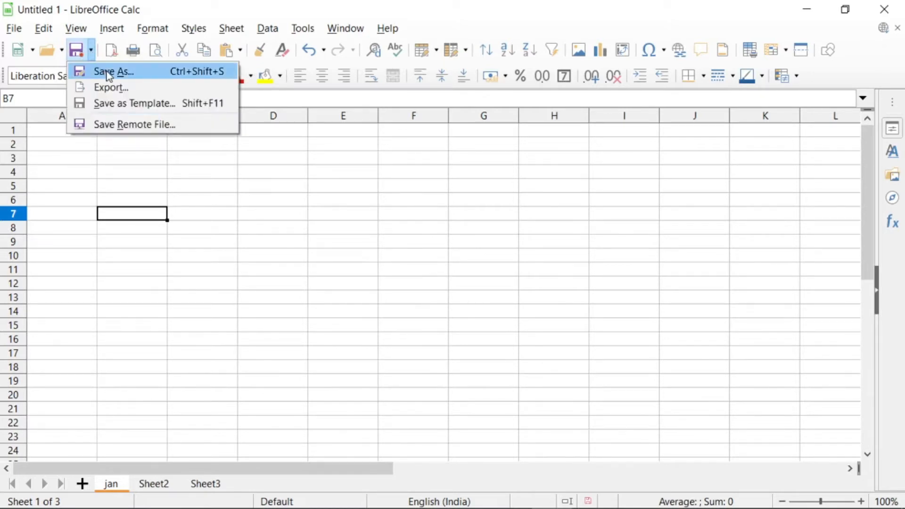
click(135, 89)
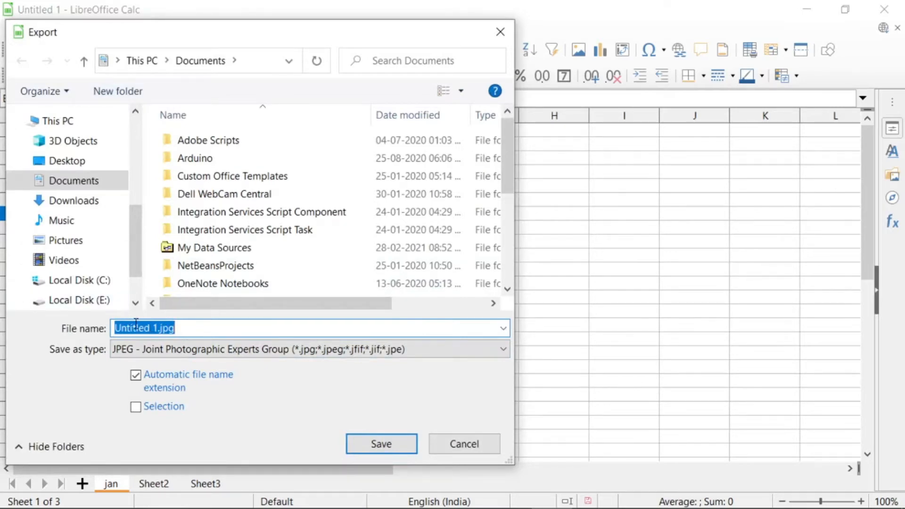
drag(130, 272, 131, 288)
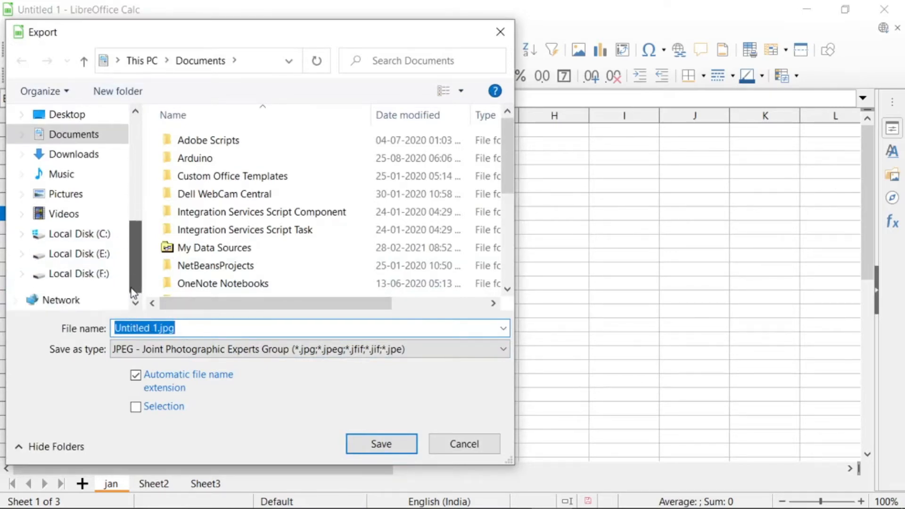
click(88, 257)
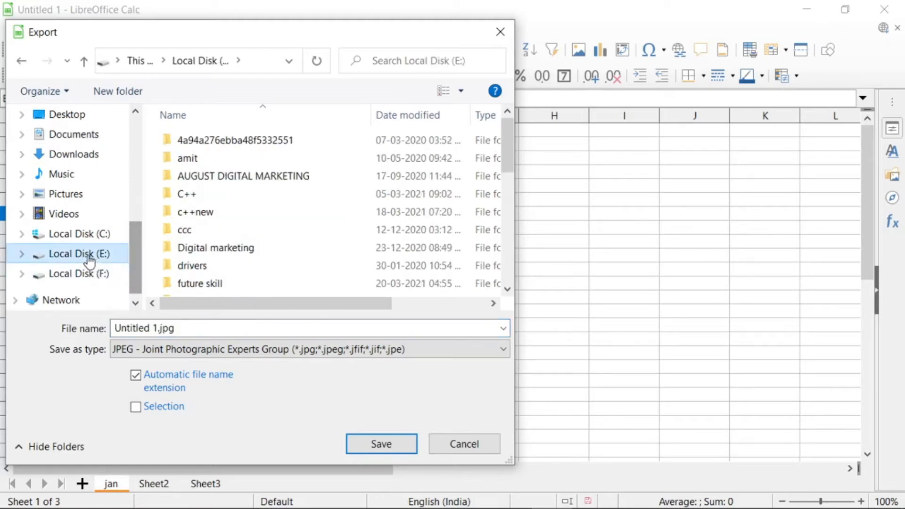
click(150, 328)
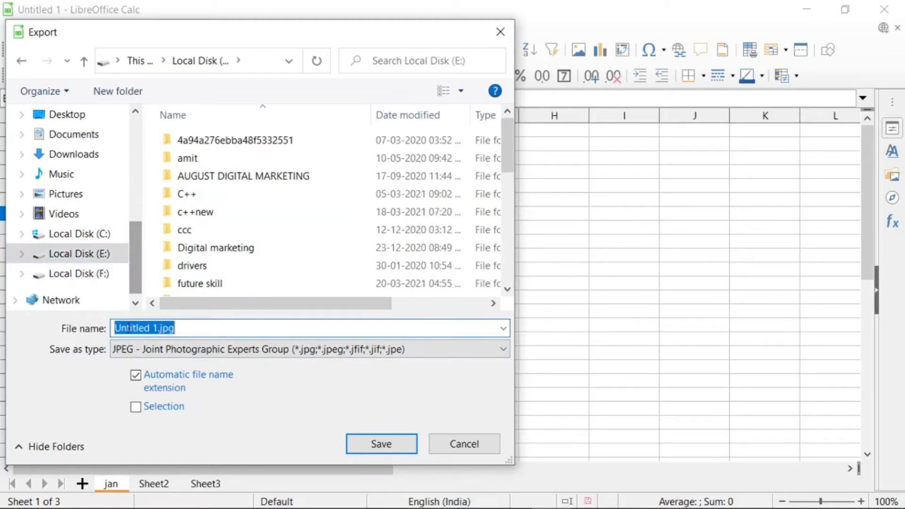
click(503, 350)
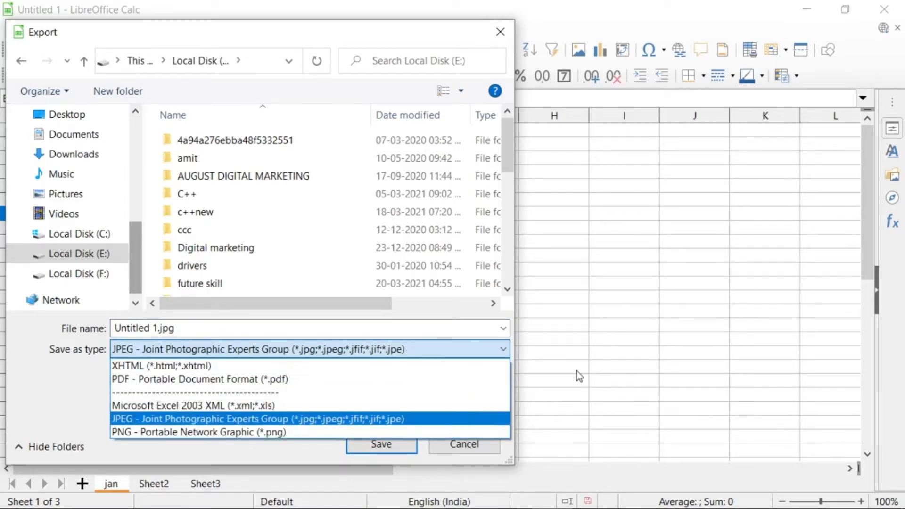
click(585, 322)
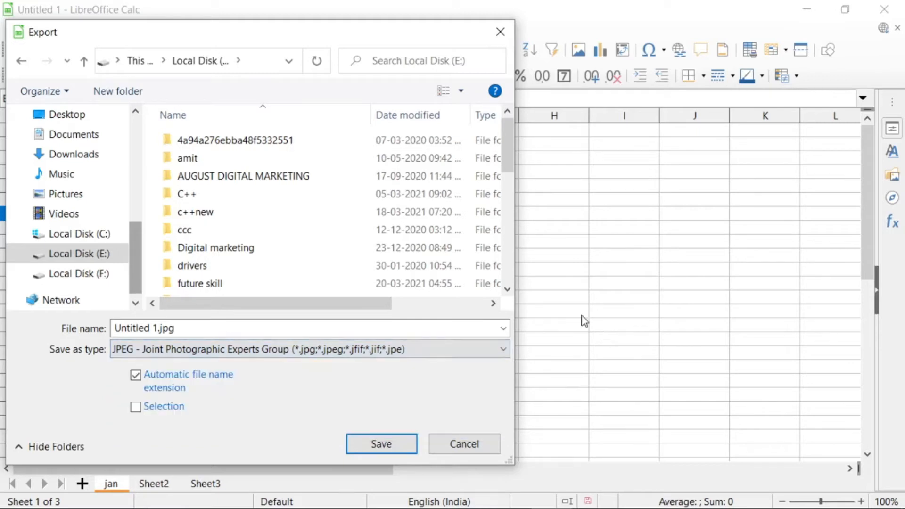
click(500, 32)
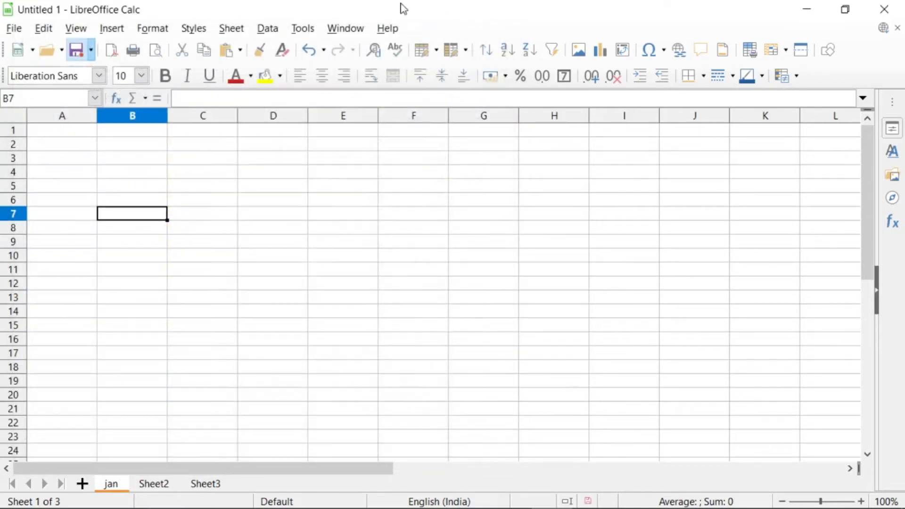
click(93, 51)
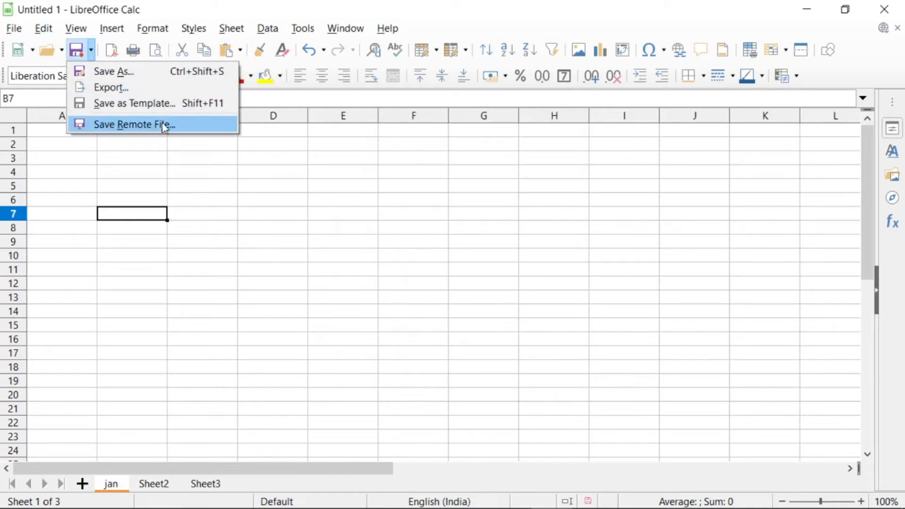
click(216, 180)
click(62, 51)
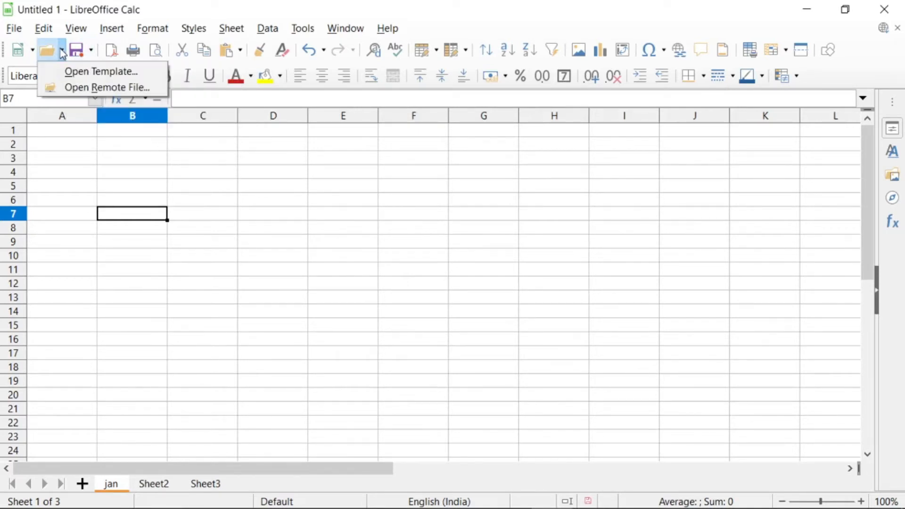
click(150, 146)
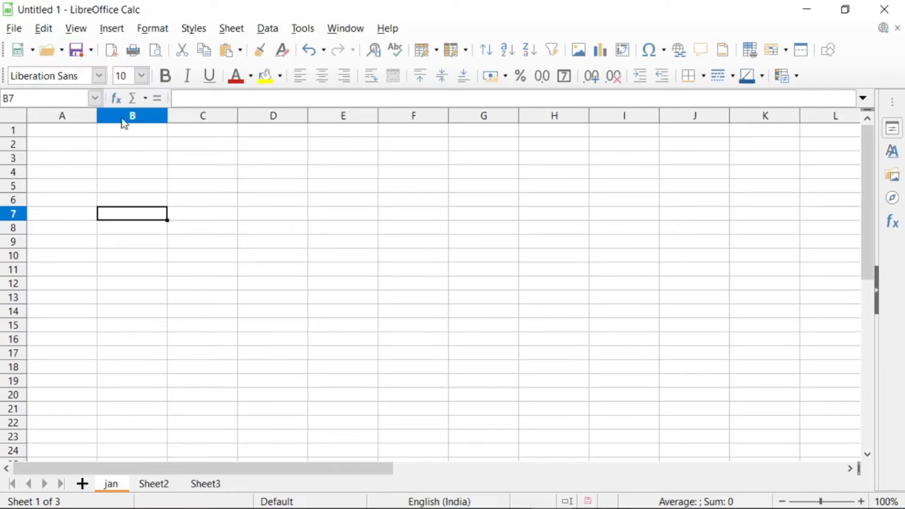
Step: Examine the service types for saving to a remote file, choose OneDrive, and close the dialogs without adding a service
click(91, 50)
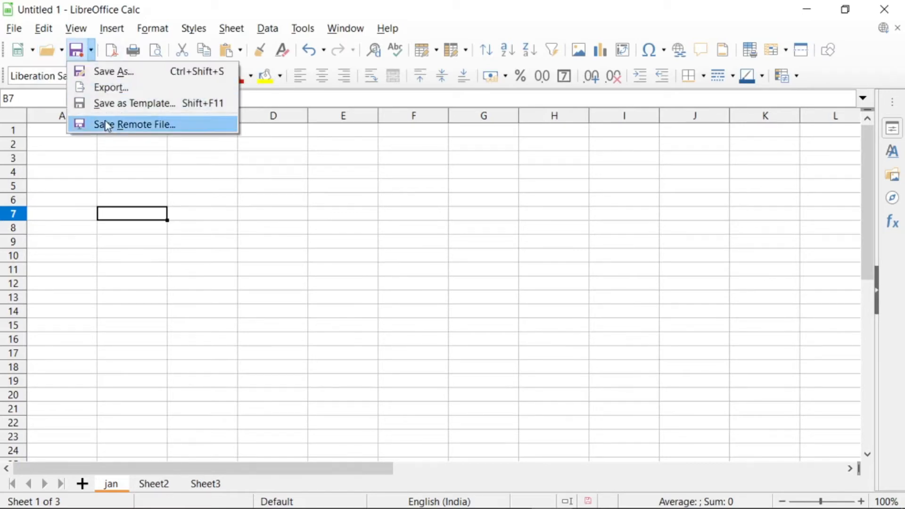
click(174, 127)
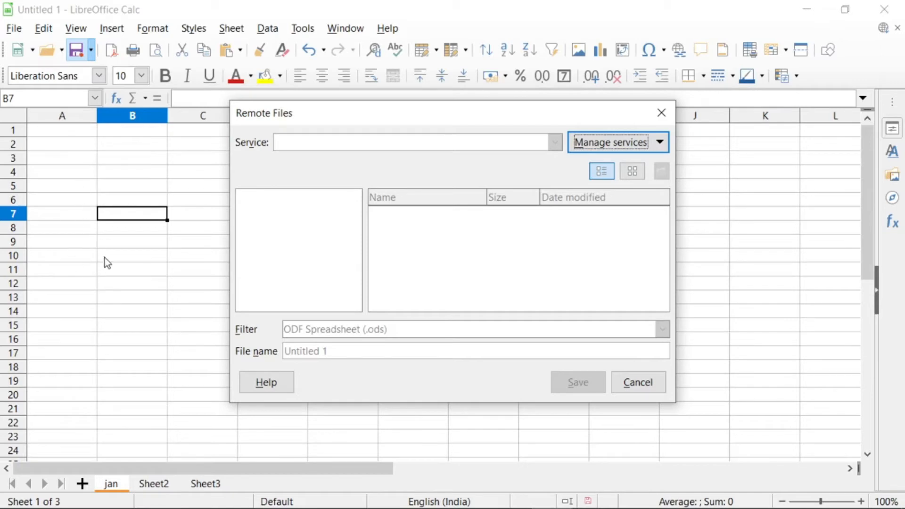
click(660, 142)
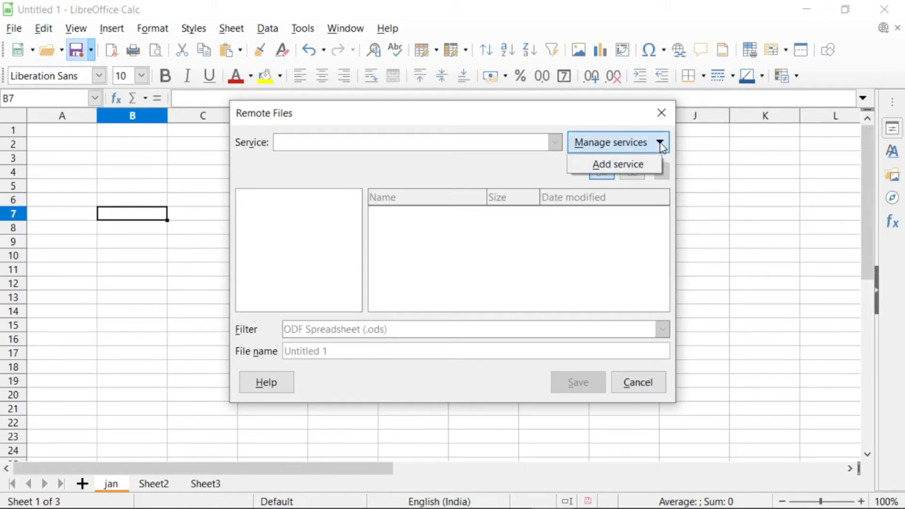
click(640, 165)
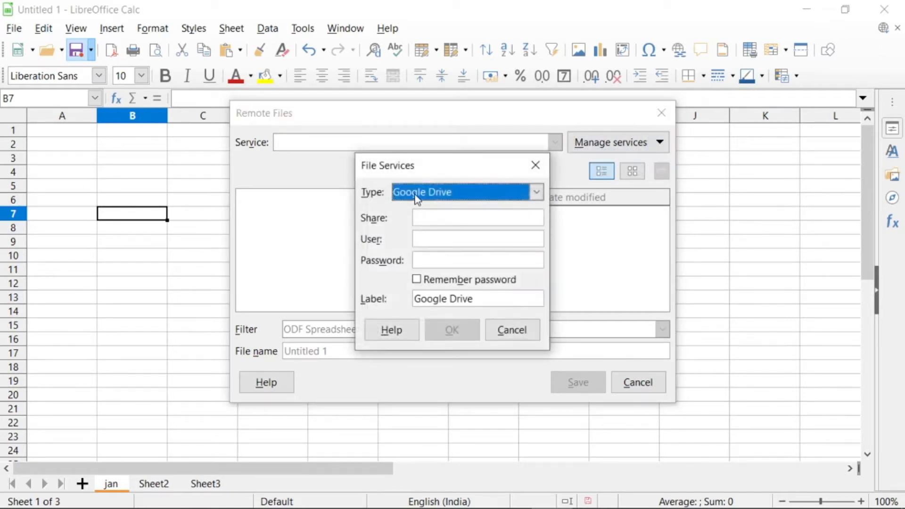
click(536, 192)
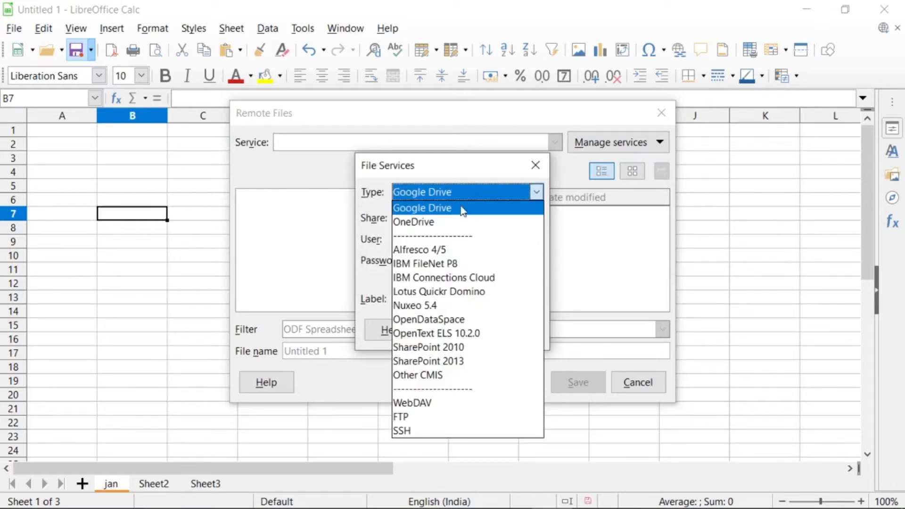
click(410, 221)
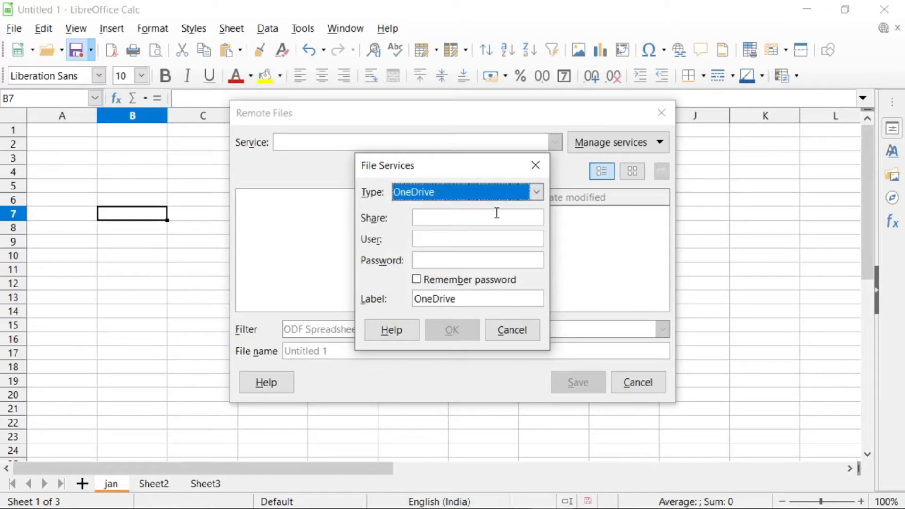
click(535, 165)
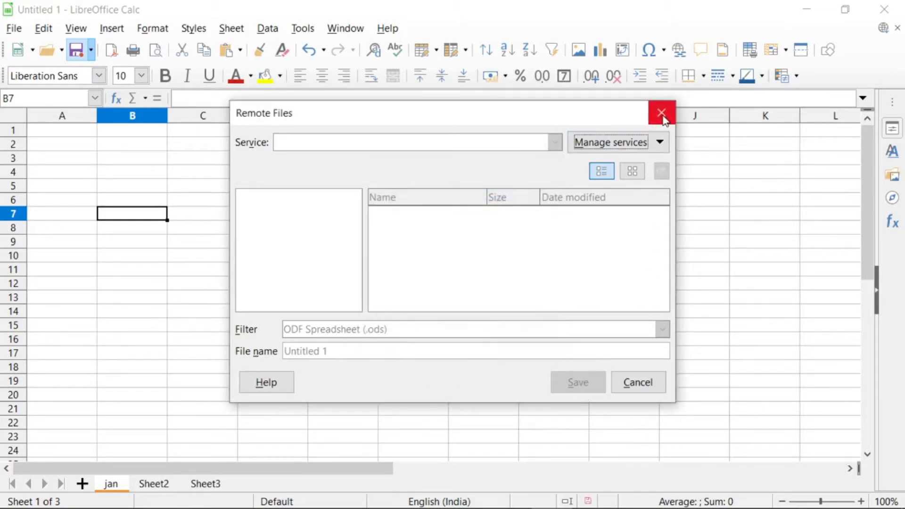
click(662, 113)
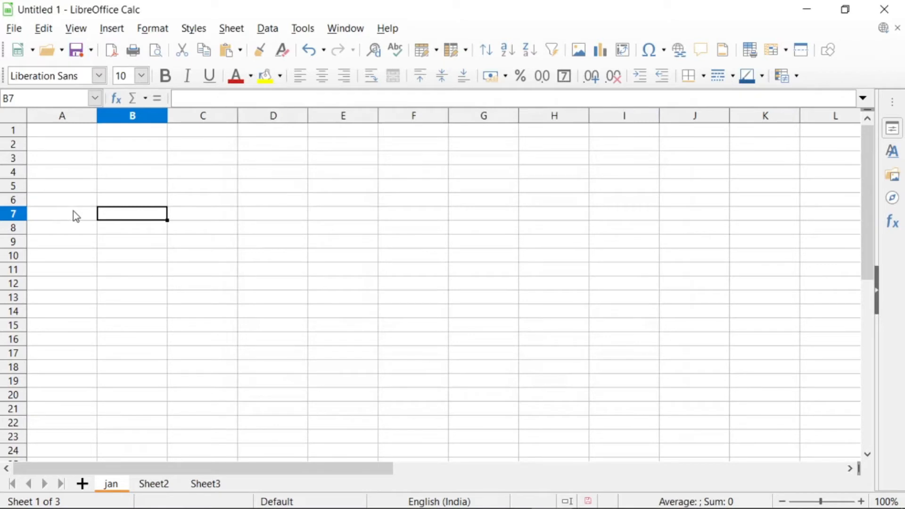
Step: View the dialog for exporting the workbook directly as PDF and close it without exporting
click(112, 52)
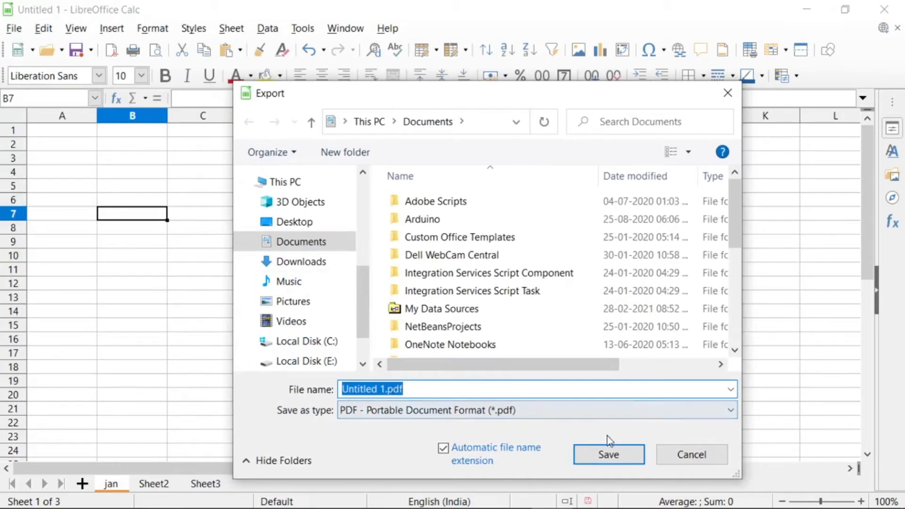
click(727, 93)
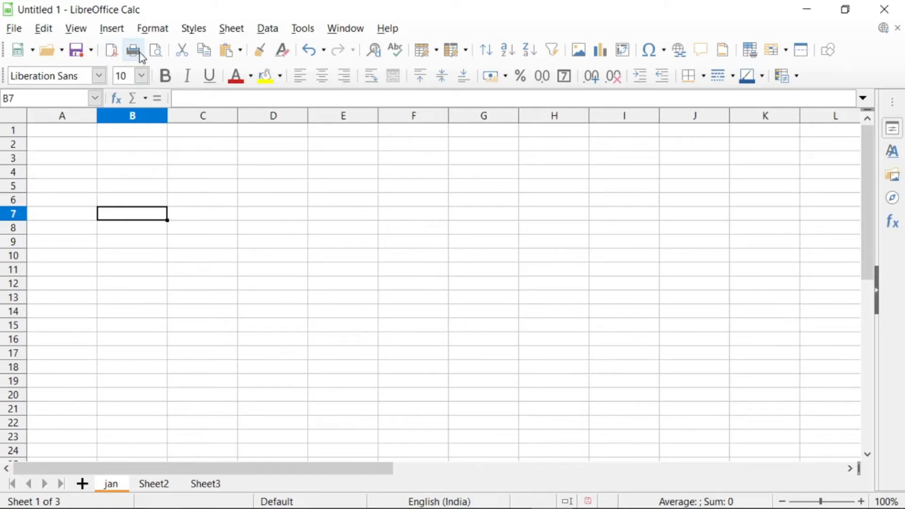
Step: Enter "gfd" in cell C9 of the jan sheet, and view the Print dialog without printing
click(217, 239)
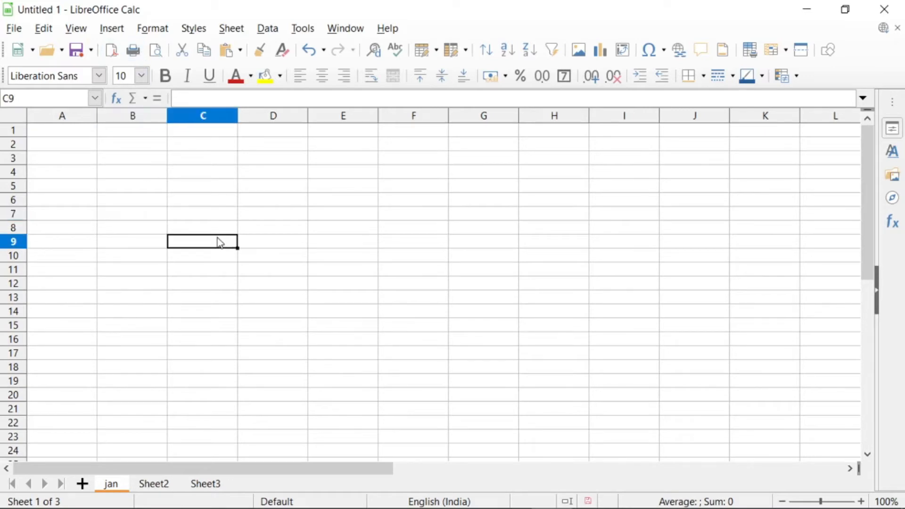
text(gfd)
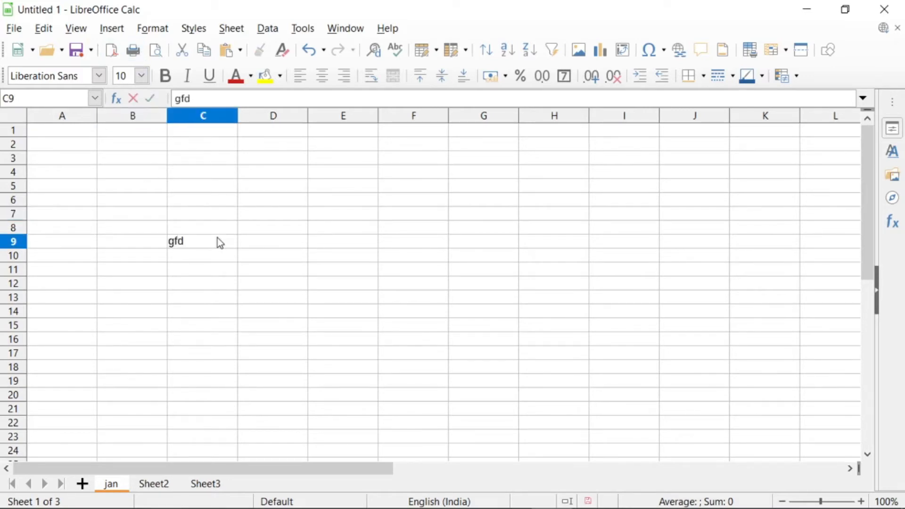
click(134, 50)
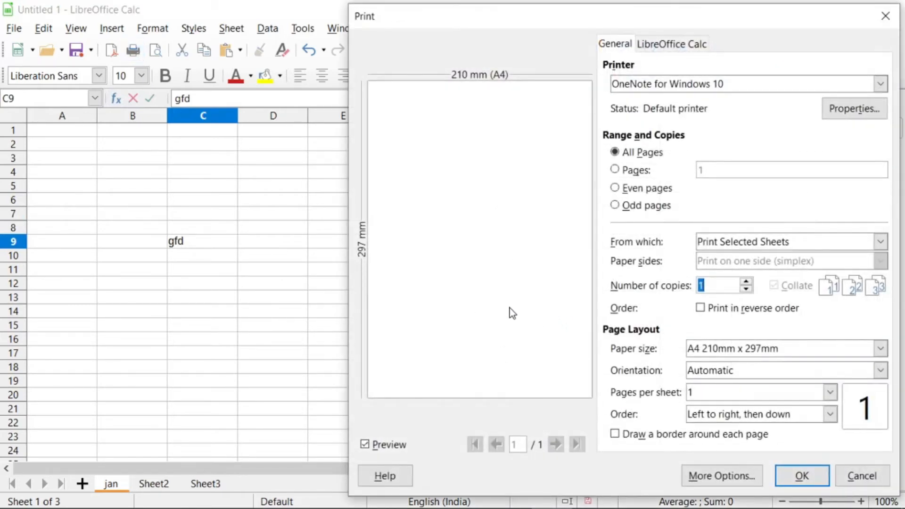
click(886, 16)
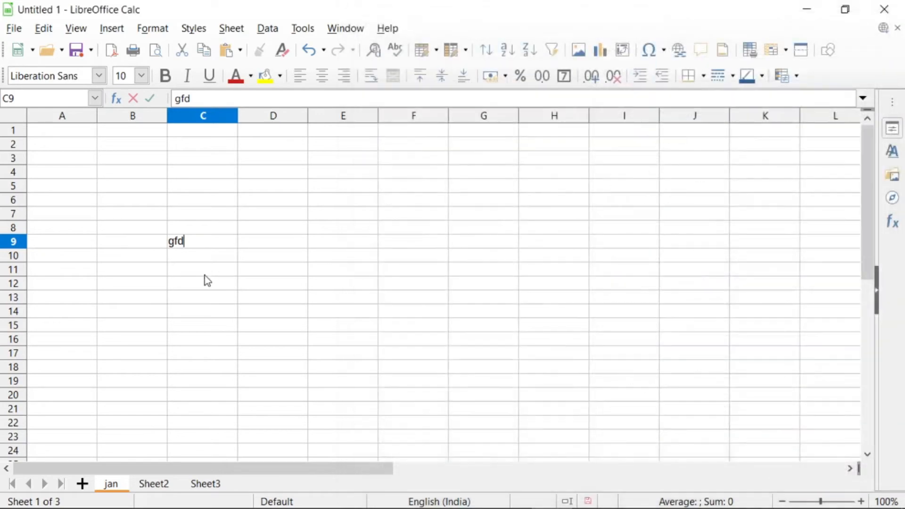
click(164, 259)
Step: Select B8:C10, view the Print dialog's option for printing only page 1, and close the dialog without printing
drag(137, 228, 213, 257)
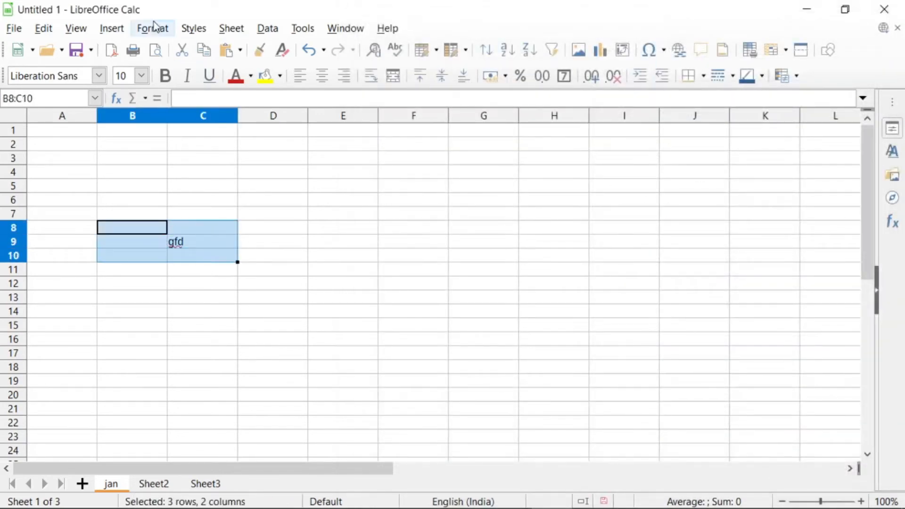
click(133, 50)
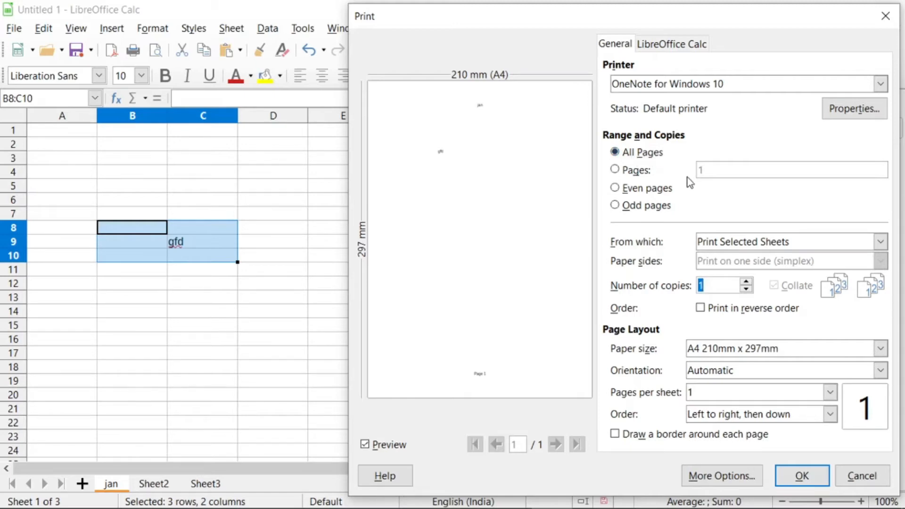
click(615, 170)
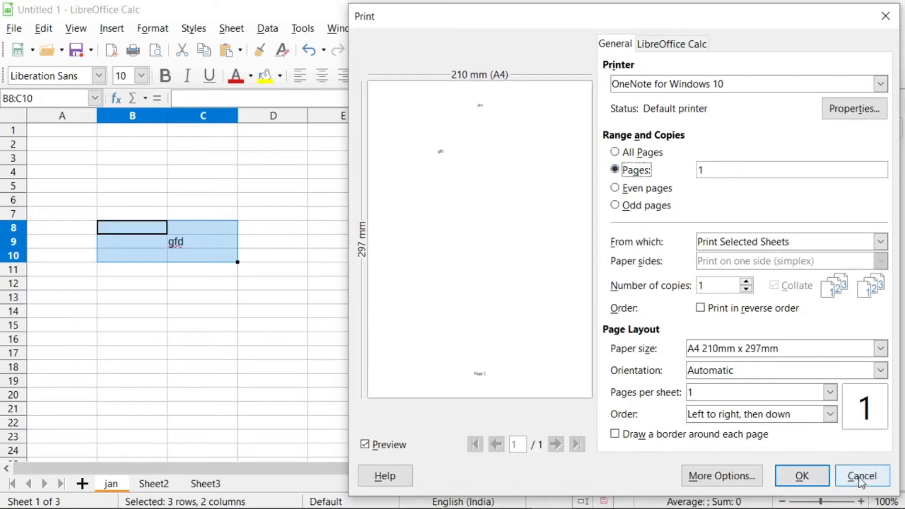
click(887, 21)
click(337, 257)
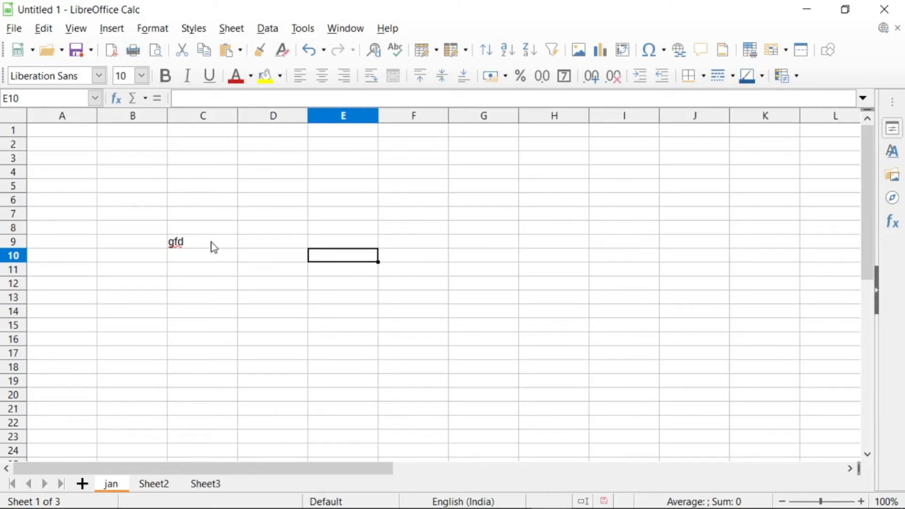
click(134, 53)
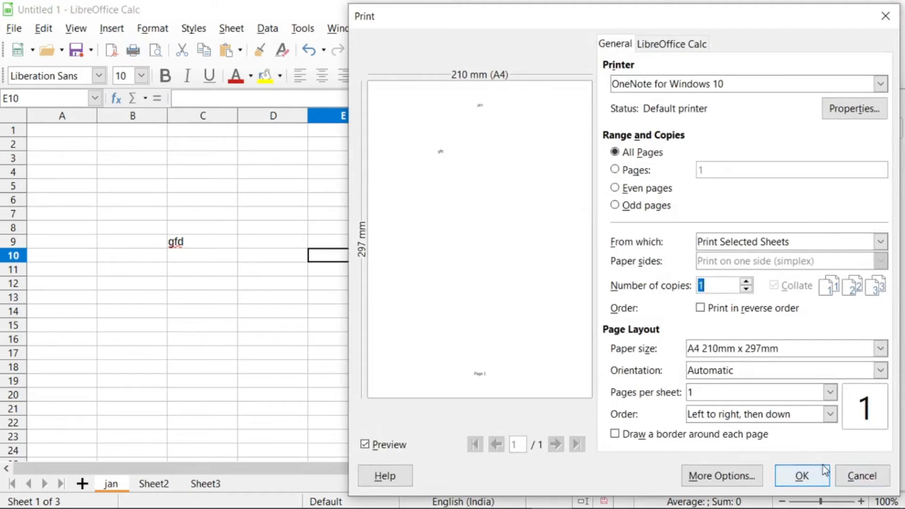
click(887, 17)
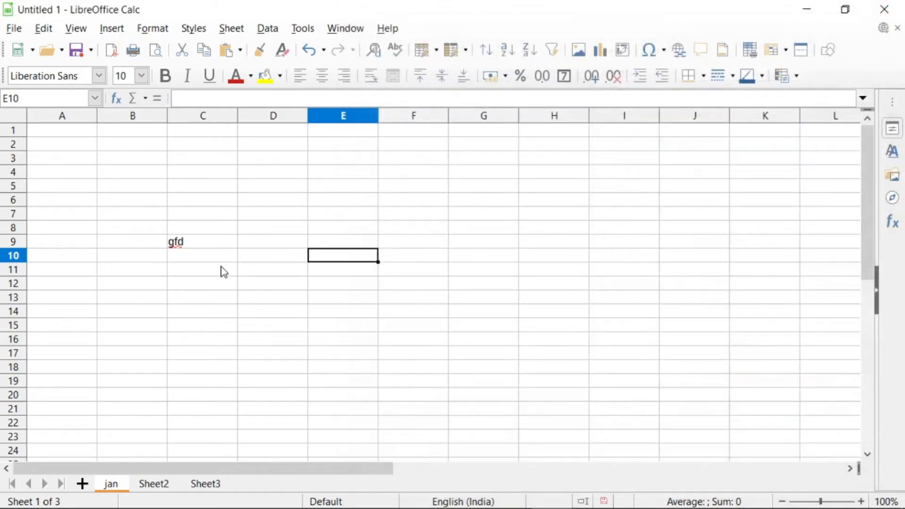
Step: Examine the jan sheet's print preview from header to footer at enlarged and 100% zoom, and close the preview
click(157, 51)
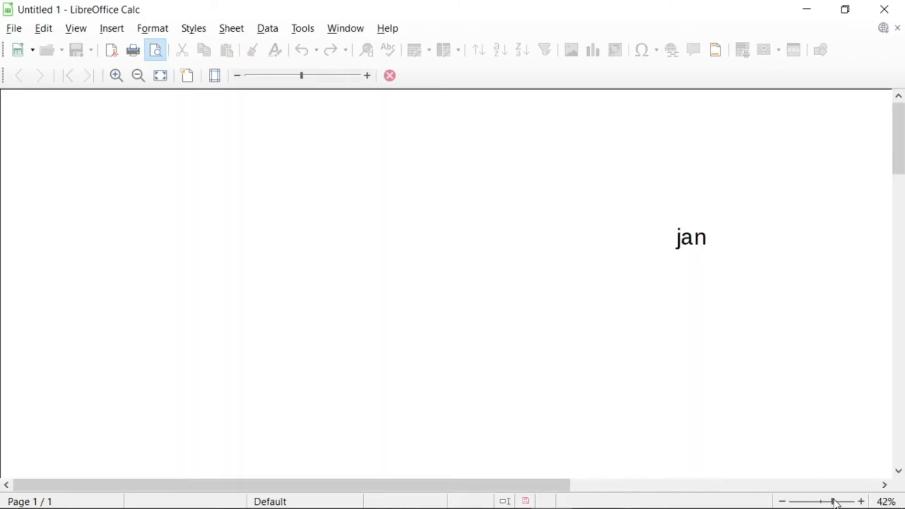
click(835, 503)
drag(580, 493, 802, 488)
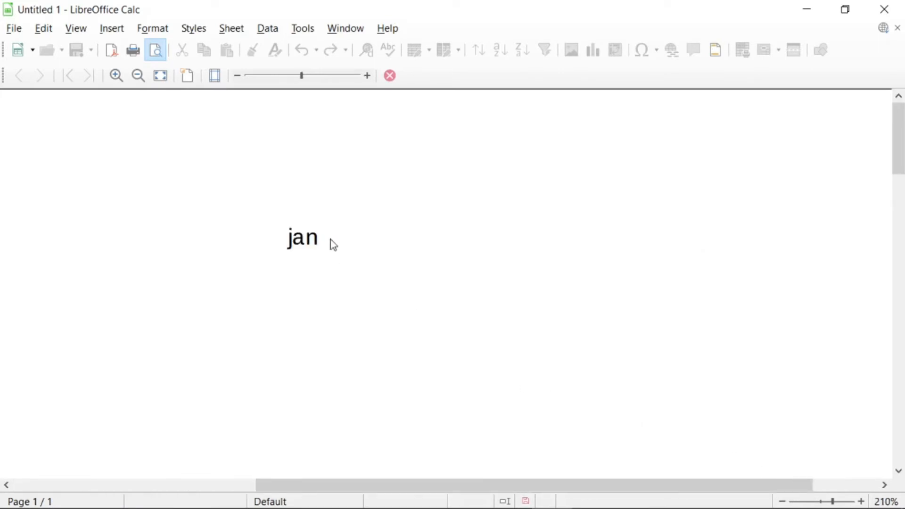
scroll(405, 316, down, 2)
scroll(409, 320, down, 3)
scroll(400, 315, up, 2)
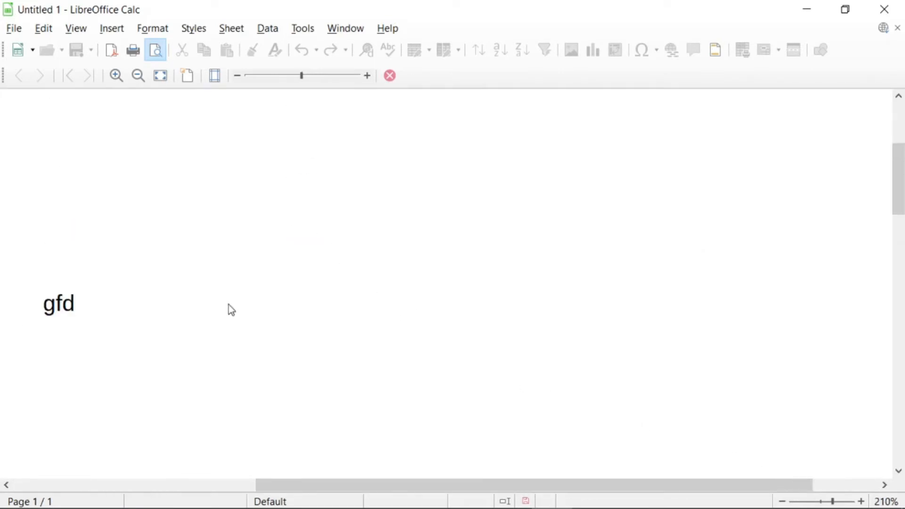
scroll(232, 309, down, 8)
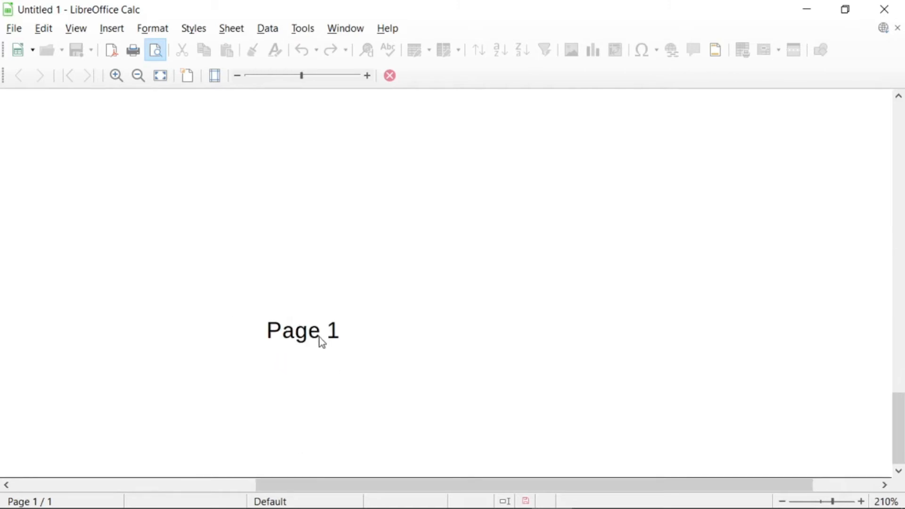
click(824, 502)
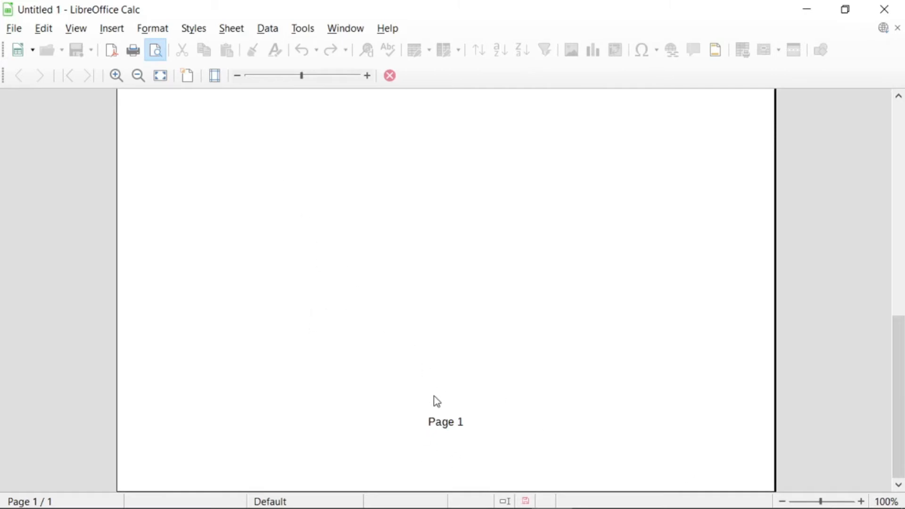
scroll(438, 402, up, 10)
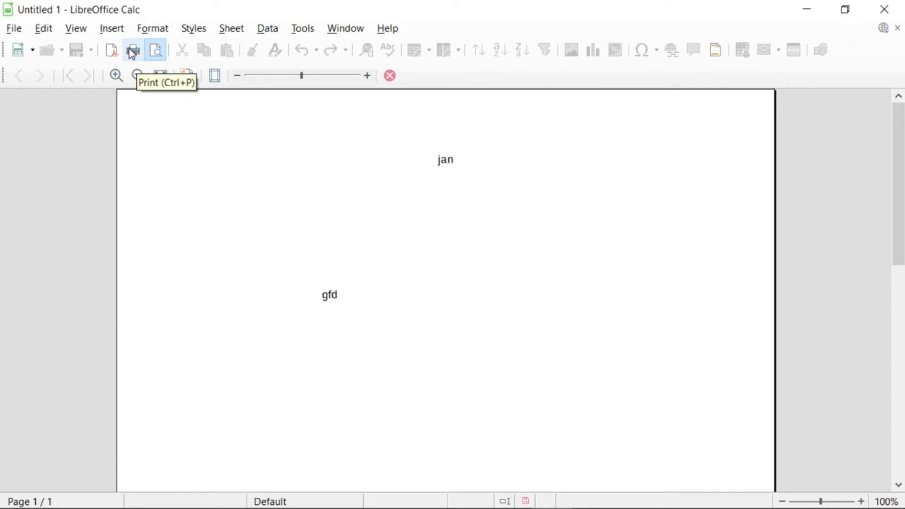
click(897, 29)
click(203, 270)
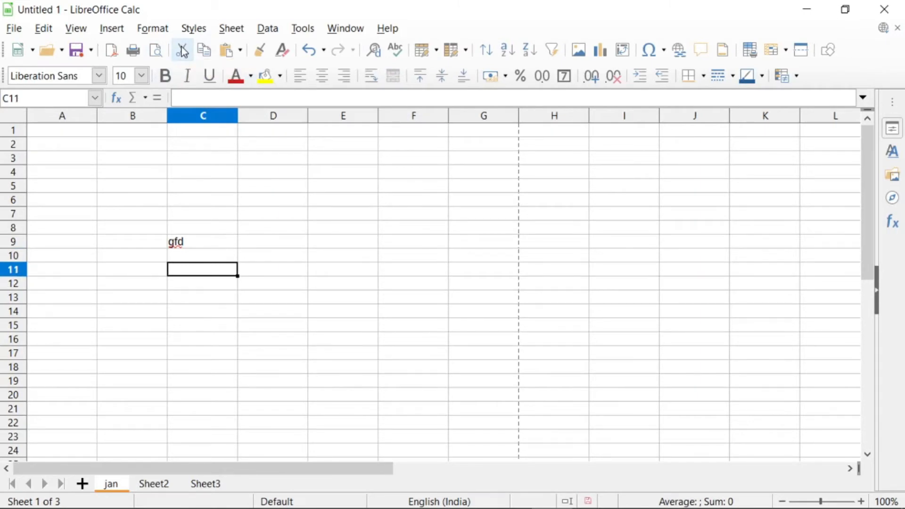
Step: Move the text "gfd" from cell C9 to E9 by cutting and pasting, accepting the overwrite
click(179, 245)
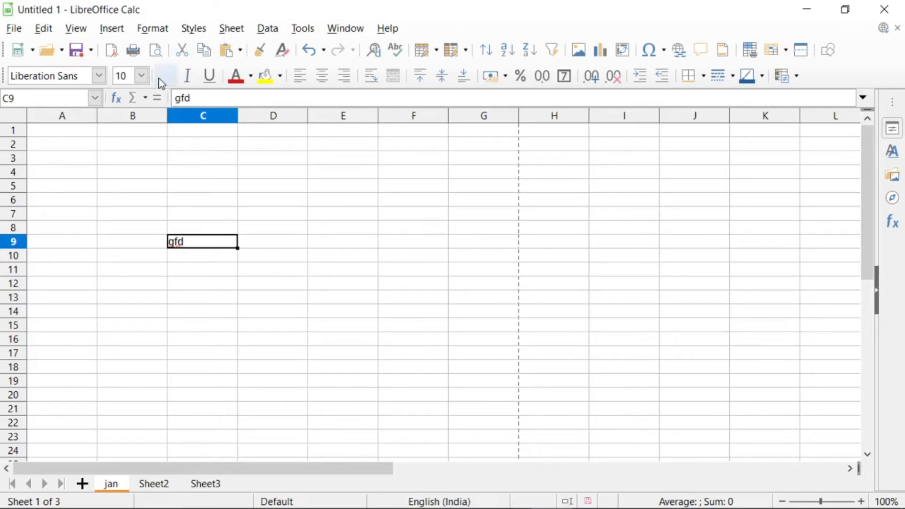
click(184, 52)
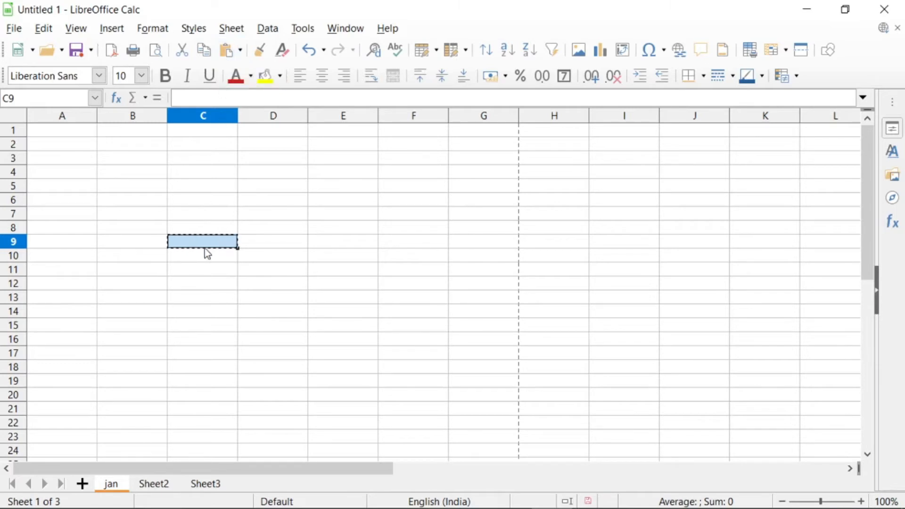
click(329, 245)
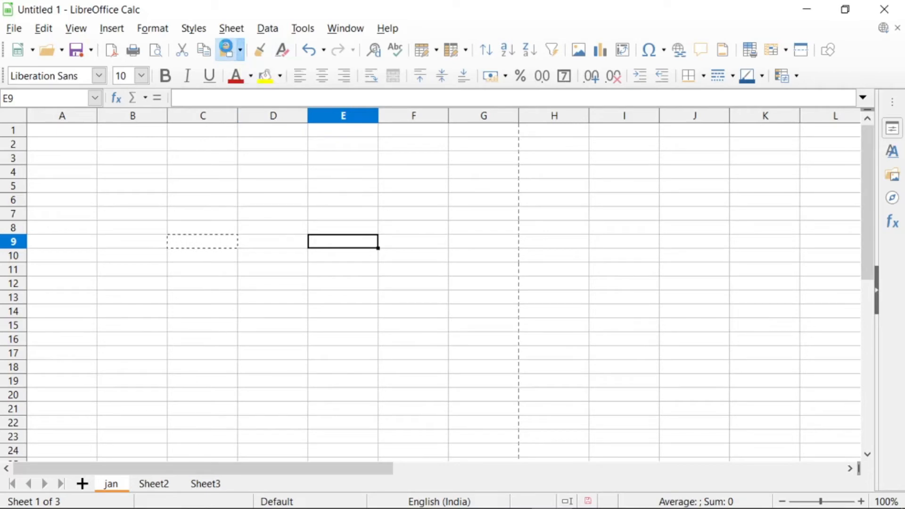
click(226, 49)
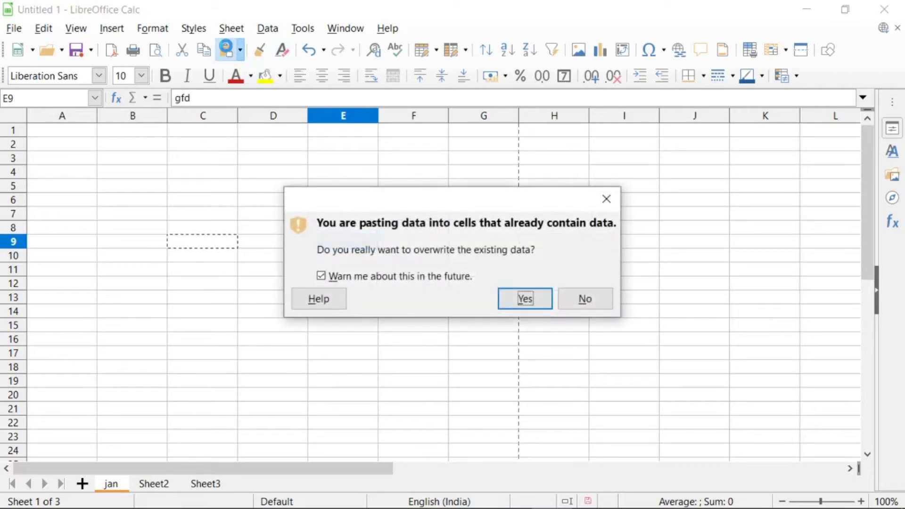
click(523, 299)
click(335, 283)
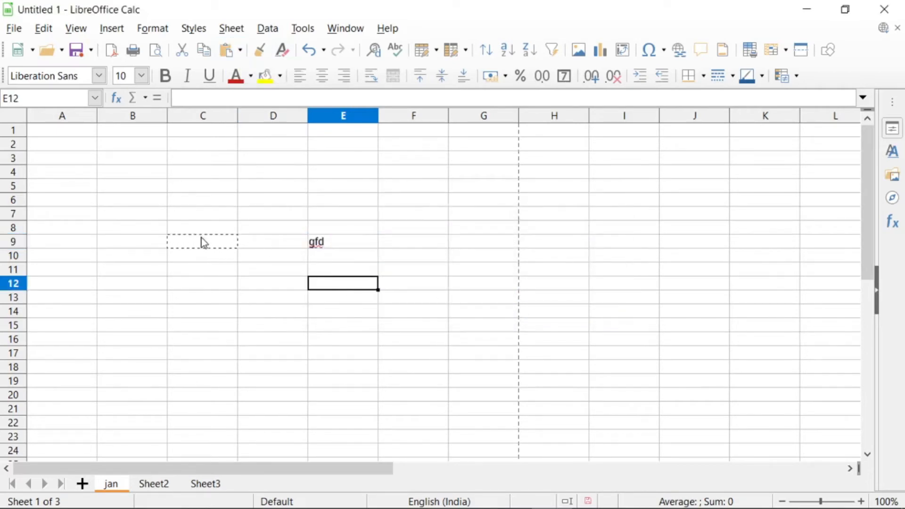
Step: Copy the text in cell E9 and paste it into cells C9 and D6
click(332, 247)
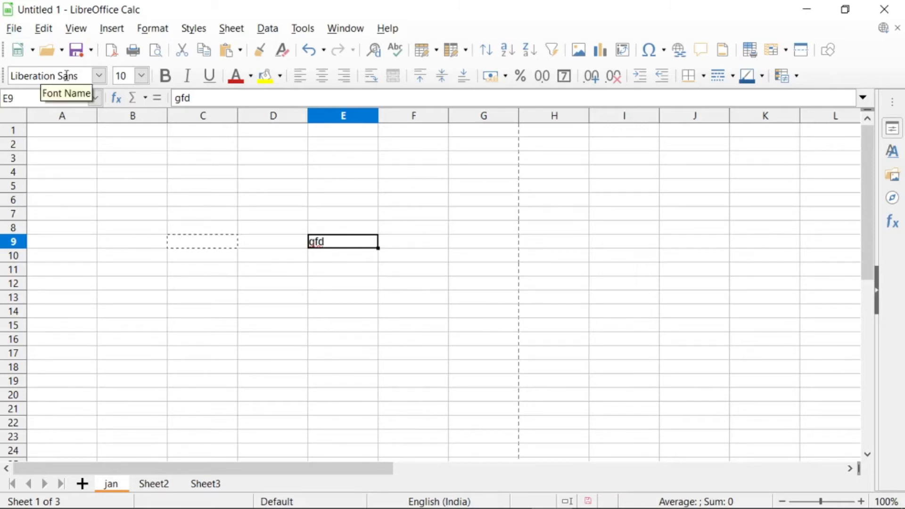
click(209, 54)
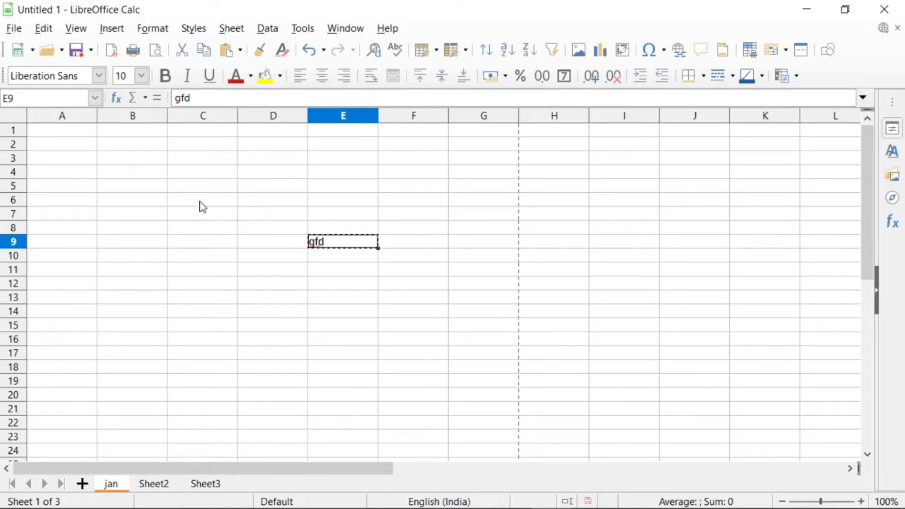
click(211, 245)
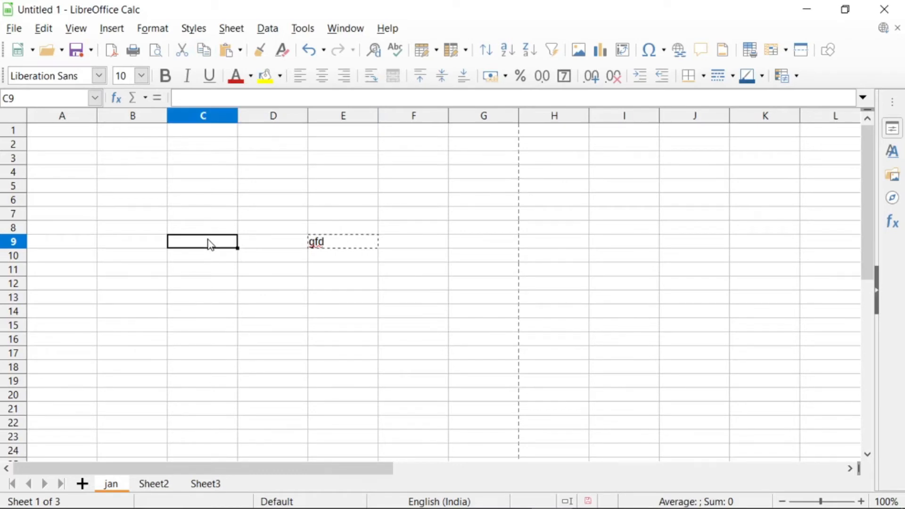
click(227, 53)
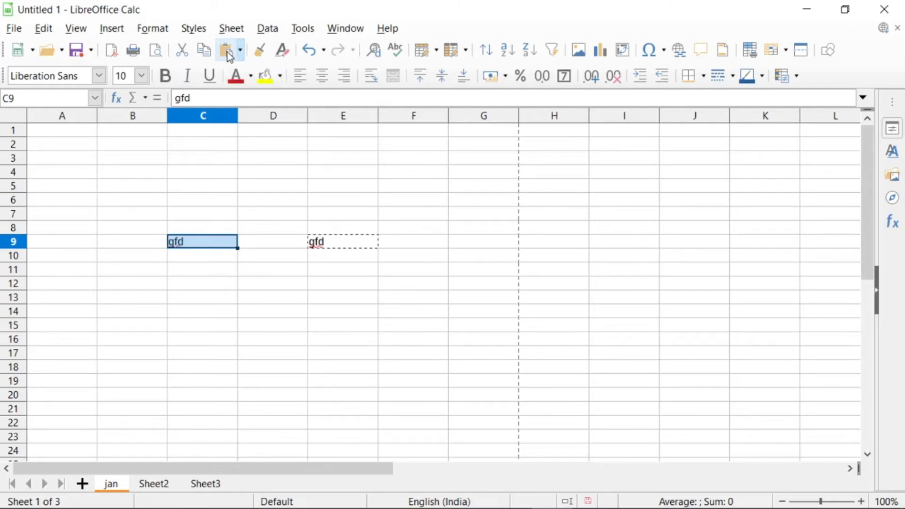
click(272, 202)
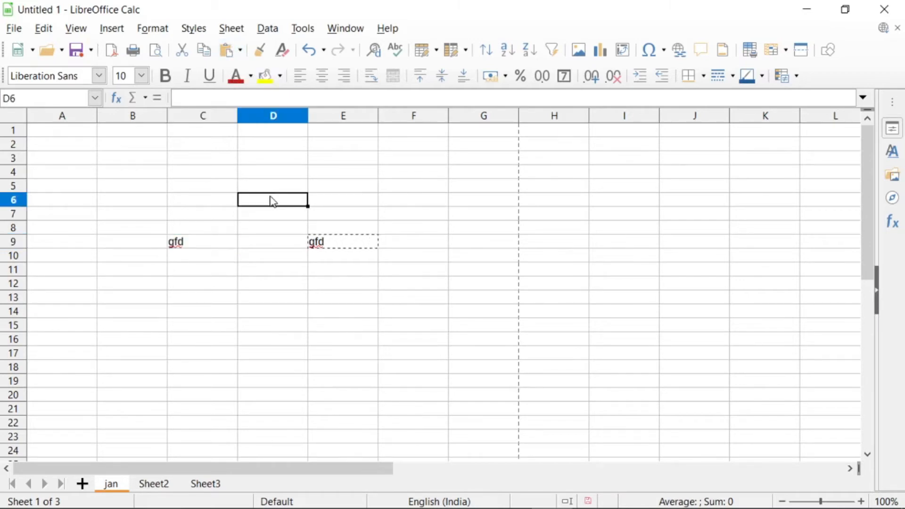
key(ctrl+v)
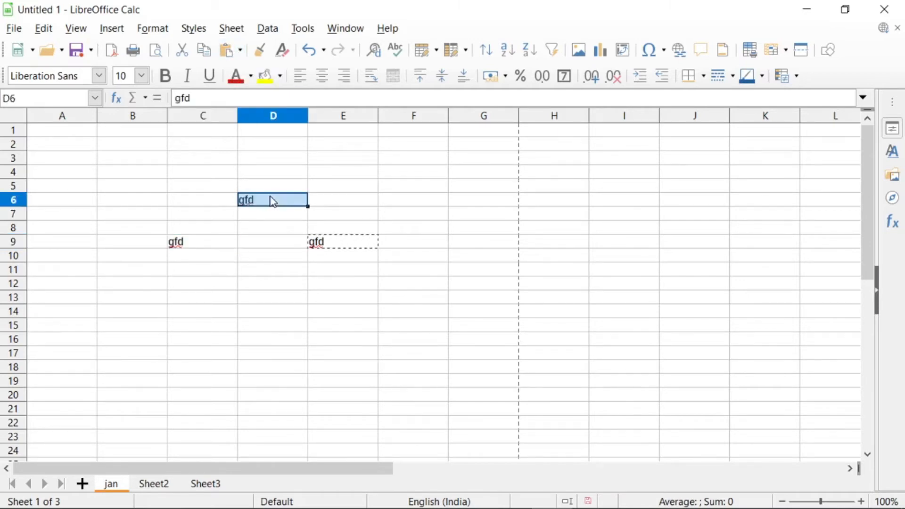
click(257, 254)
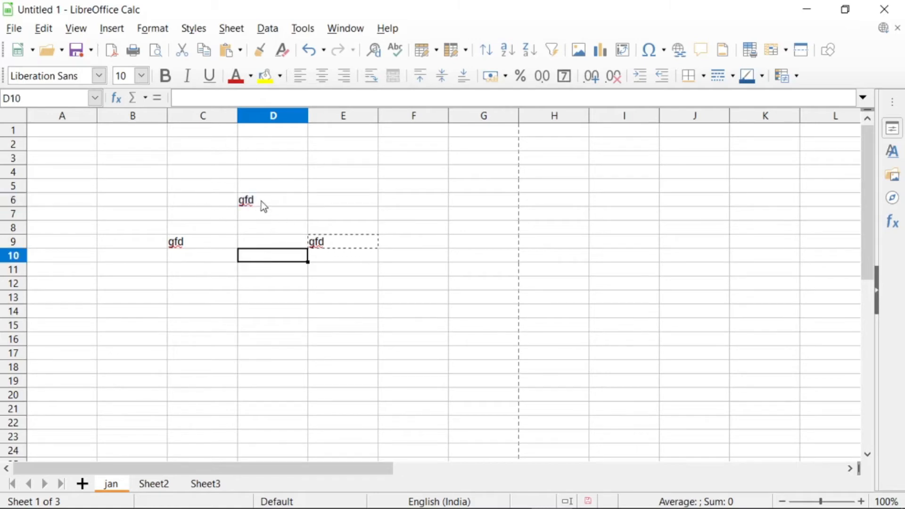
Step: Delete the contents of the cell range C6:E12
drag(184, 205, 362, 288)
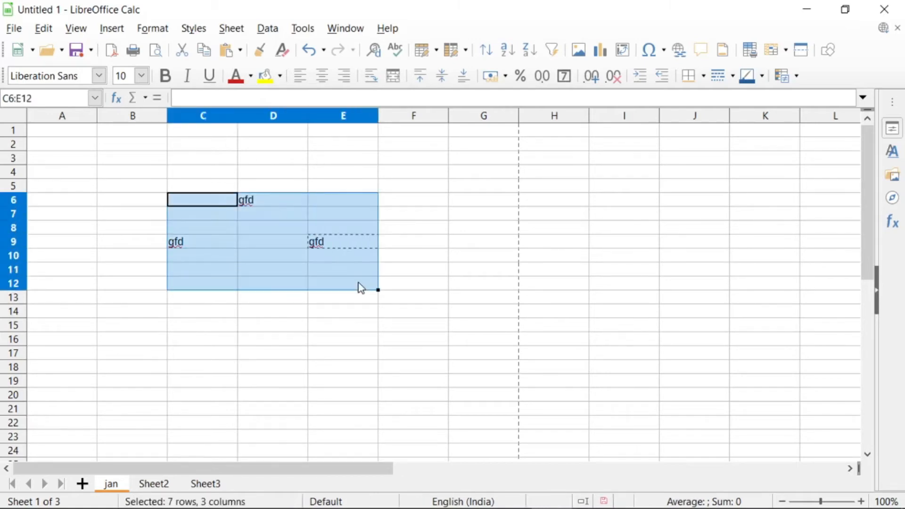
key(Delete)
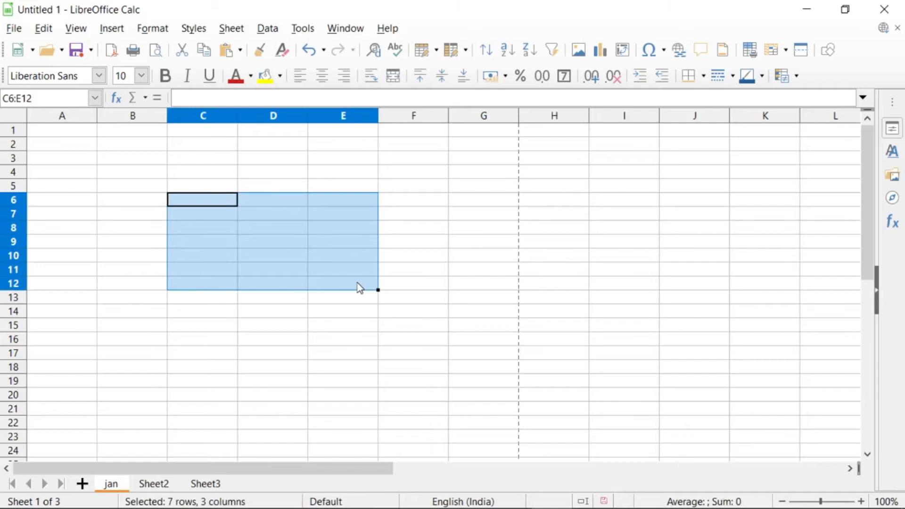
click(268, 161)
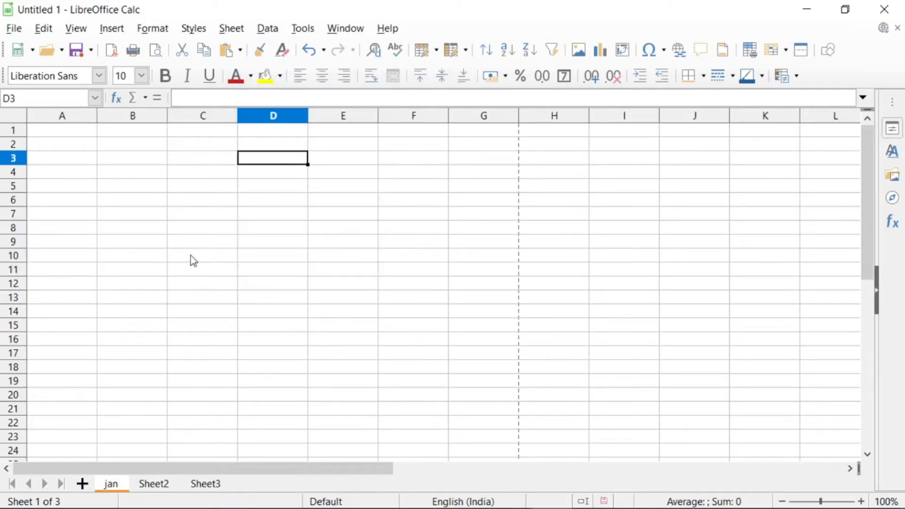
Step: Enter 12000 in cell C4 of the jan sheet
click(206, 178)
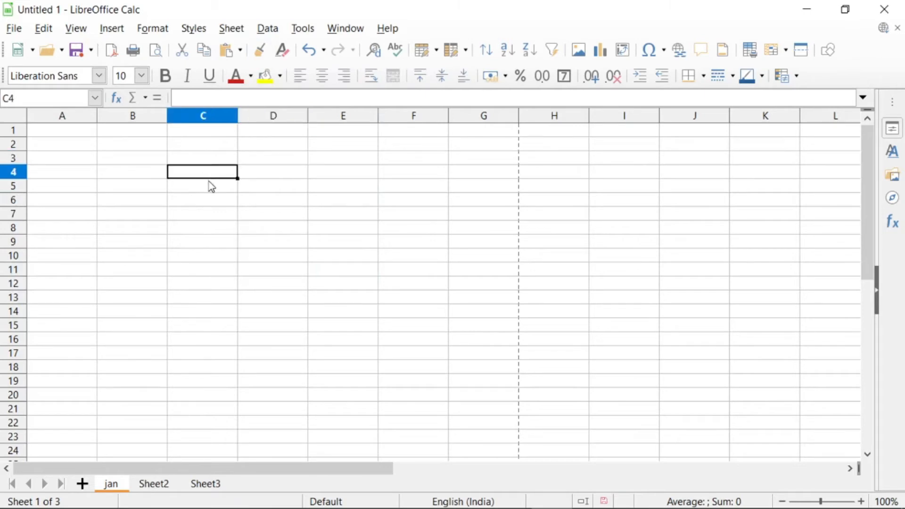
text(12)
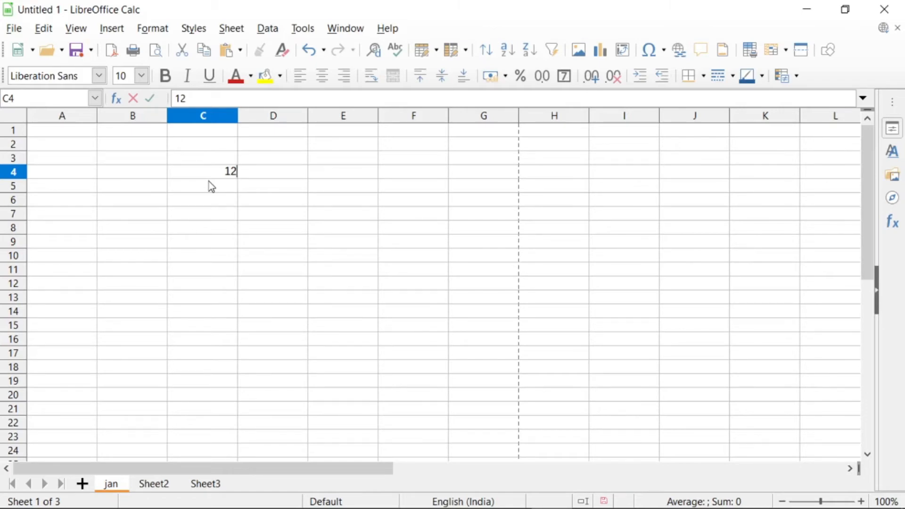
text(000)
Step: Format the number in cell C4 as bold, red, 10.5 pt Lucida Bright
drag(177, 170, 239, 174)
click(237, 77)
click(172, 83)
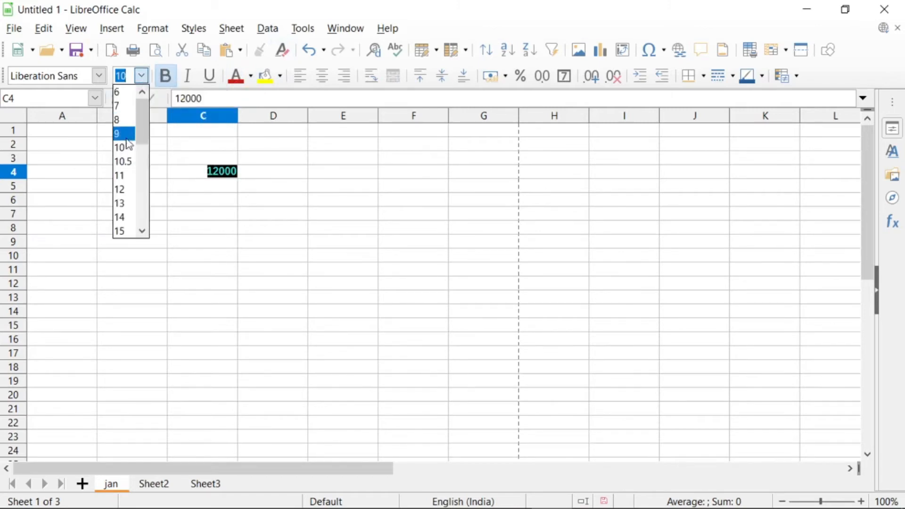
click(124, 161)
click(32, 78)
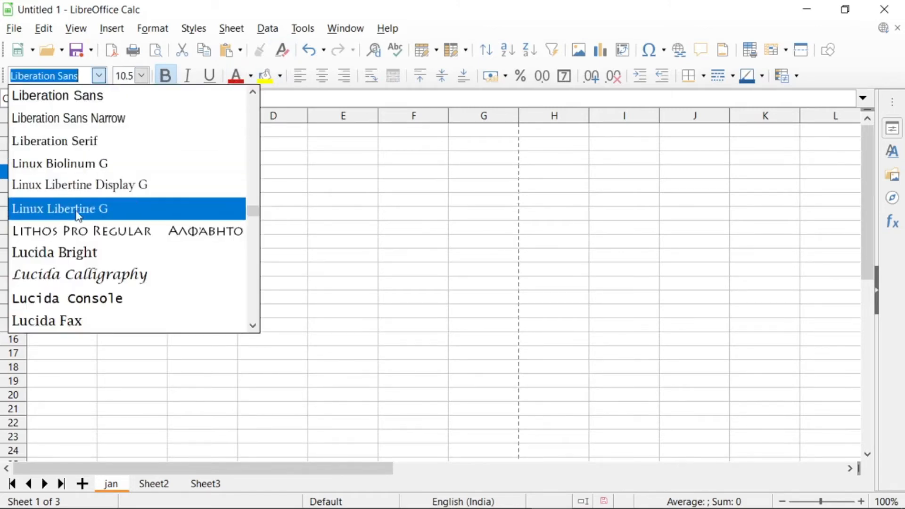
click(69, 249)
click(258, 248)
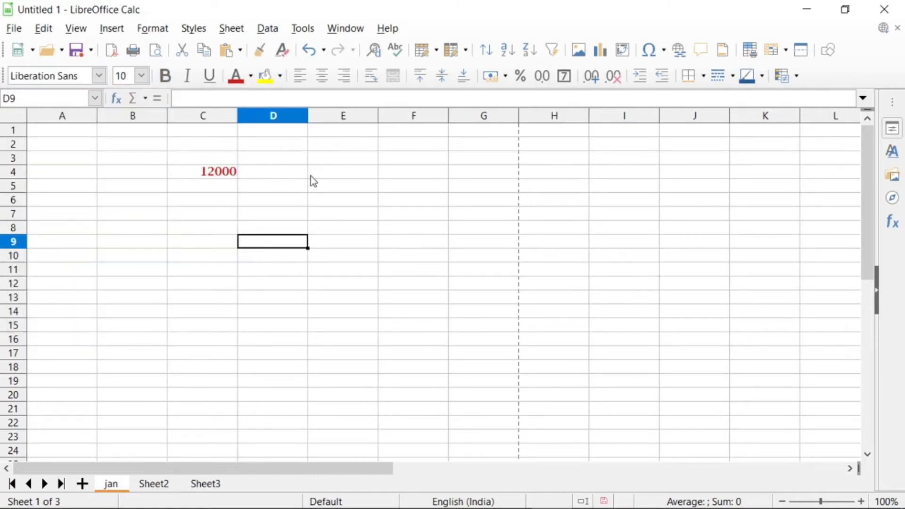
Step: Enter 12000 in cell E4 and select the formatted cell C4
click(347, 171)
text(12000)
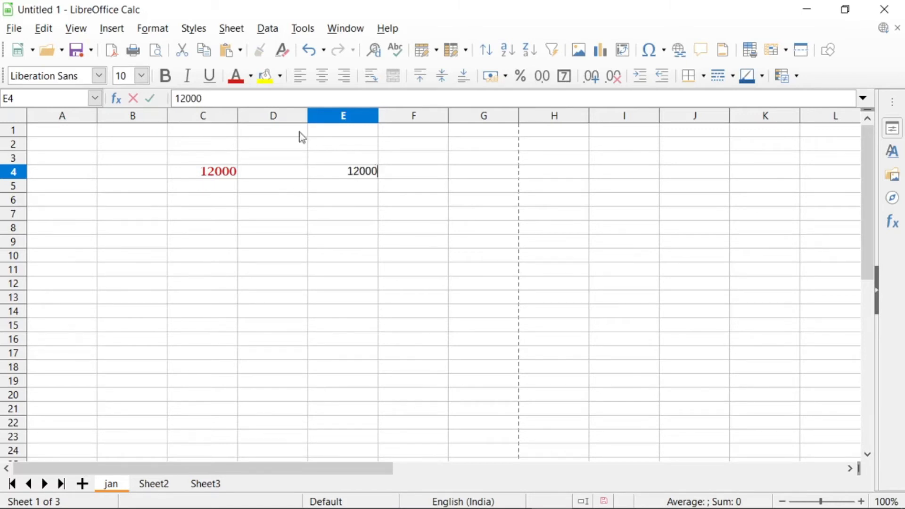
click(208, 173)
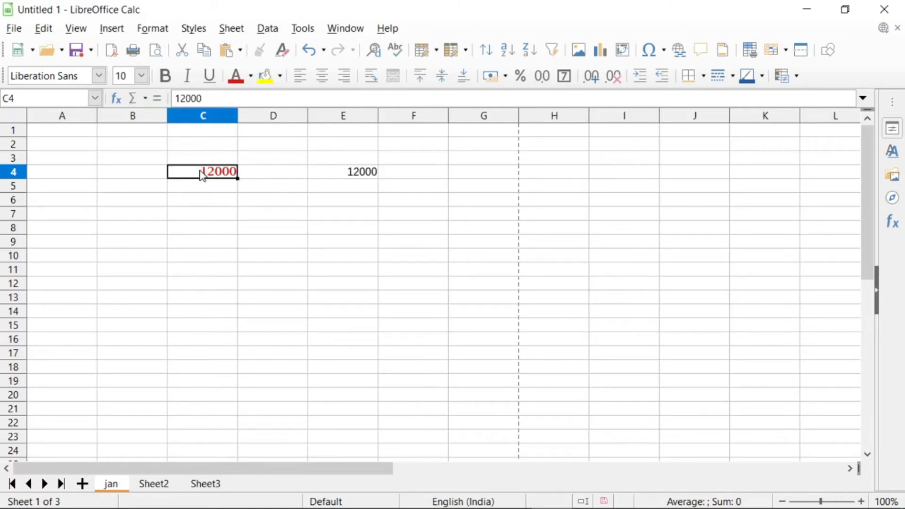
Step: Clone the formatting of cell C4 onto cell E4
click(262, 53)
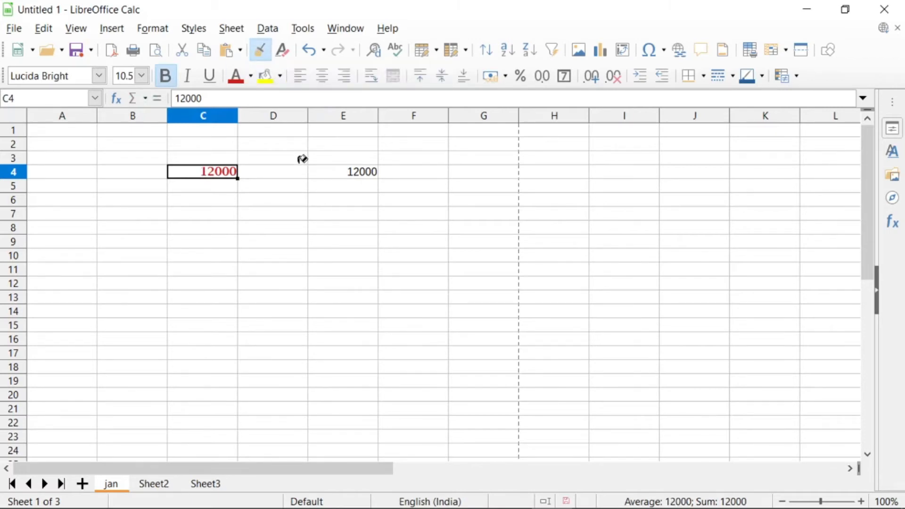
click(362, 172)
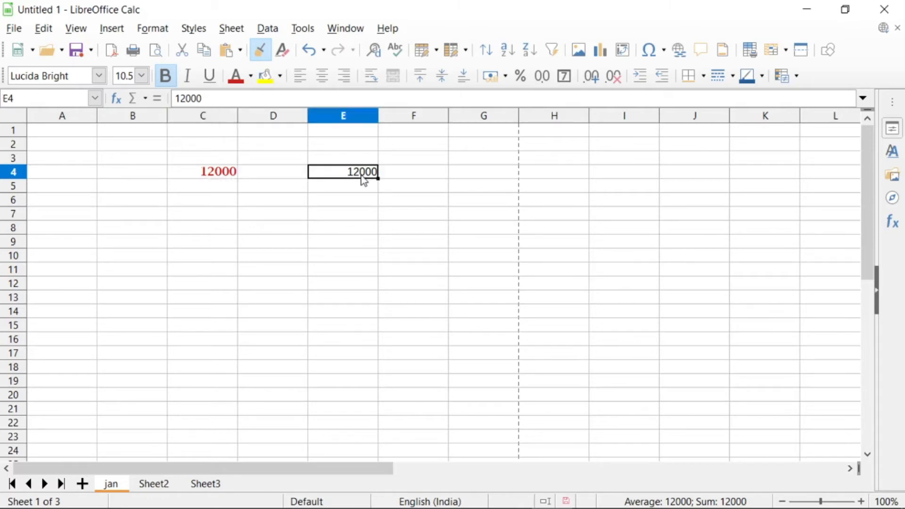
click(346, 206)
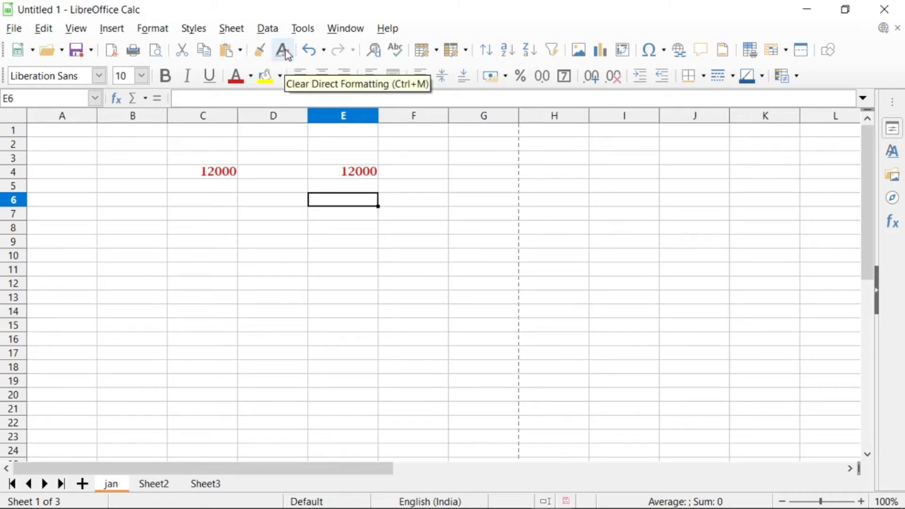
Step: Clear the direct formatting from the number in cell E4
click(348, 175)
click(282, 50)
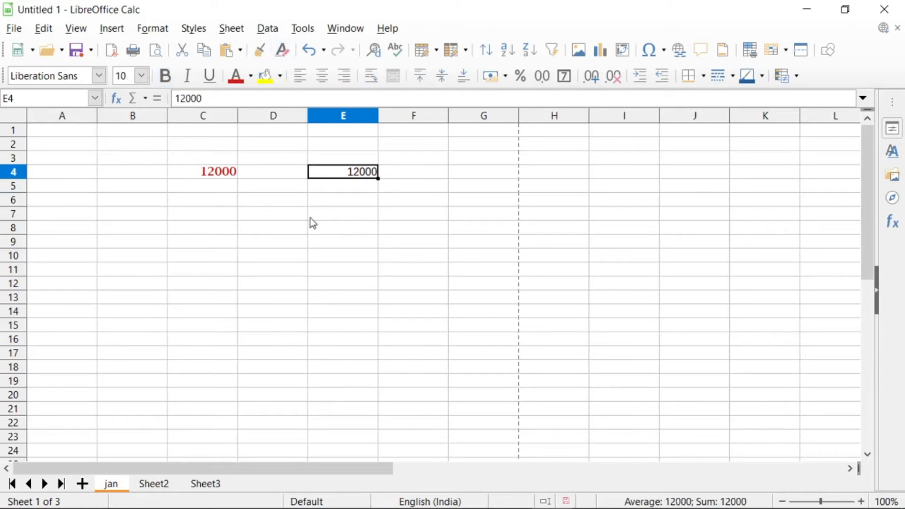
click(330, 244)
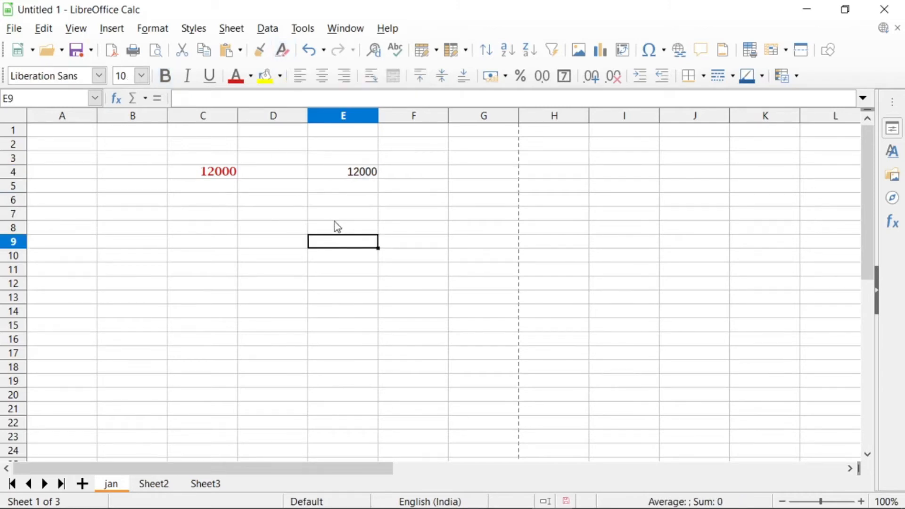
Step: Undo the clearing of cell E4's formatting and redo it
click(351, 174)
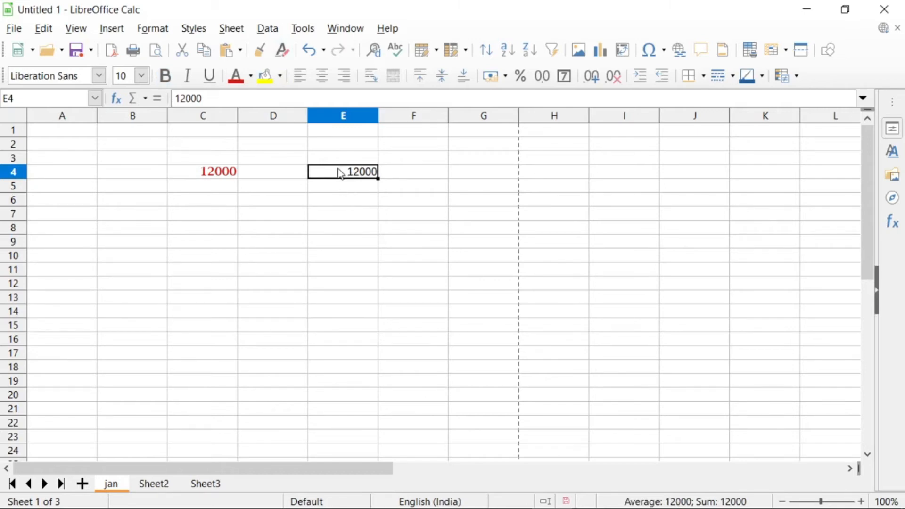
click(310, 51)
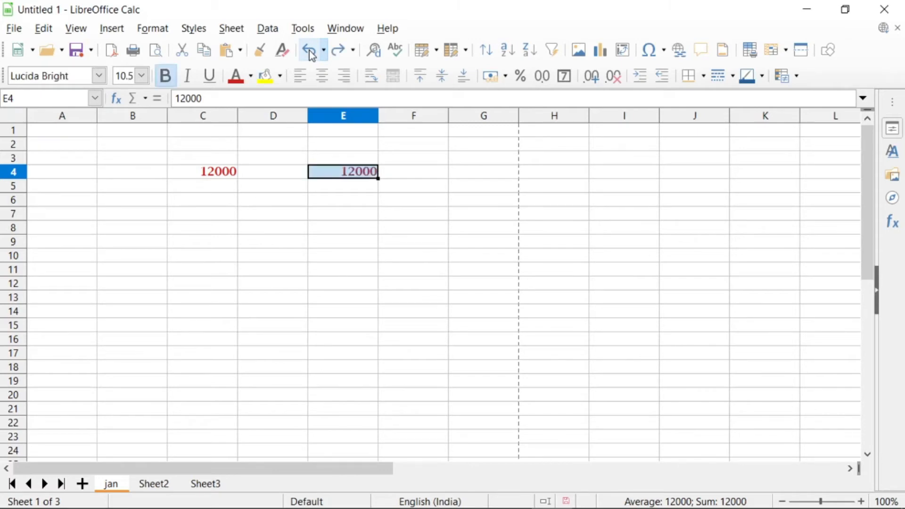
click(278, 259)
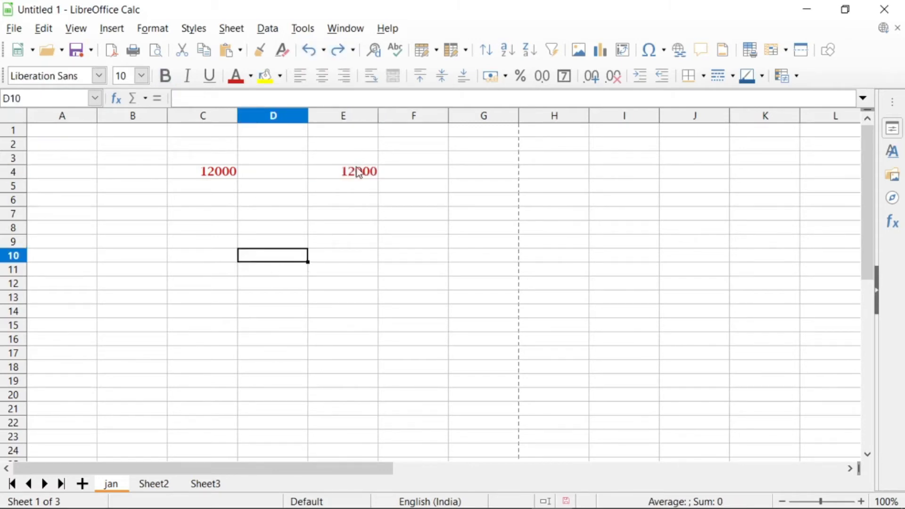
click(340, 54)
click(376, 216)
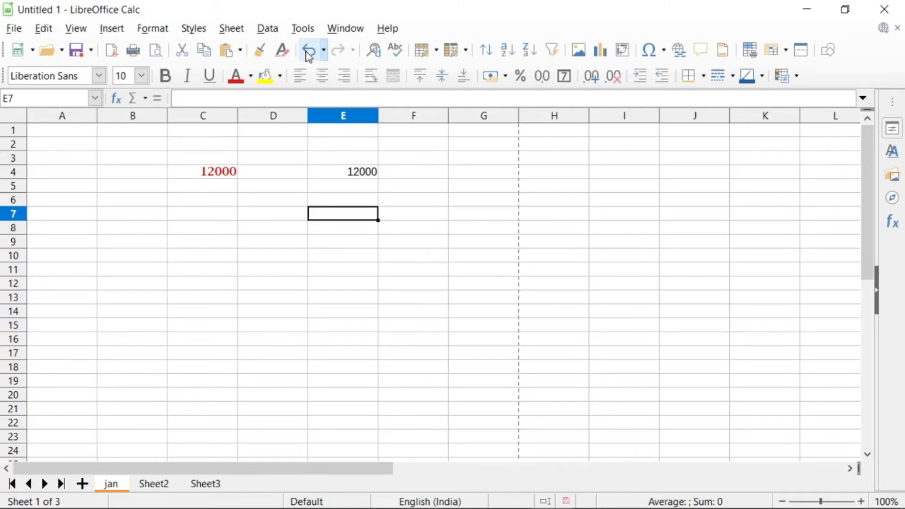
Step: Replace the content of cell E4 with 4000 and enter 5000 in cell E7
click(342, 174)
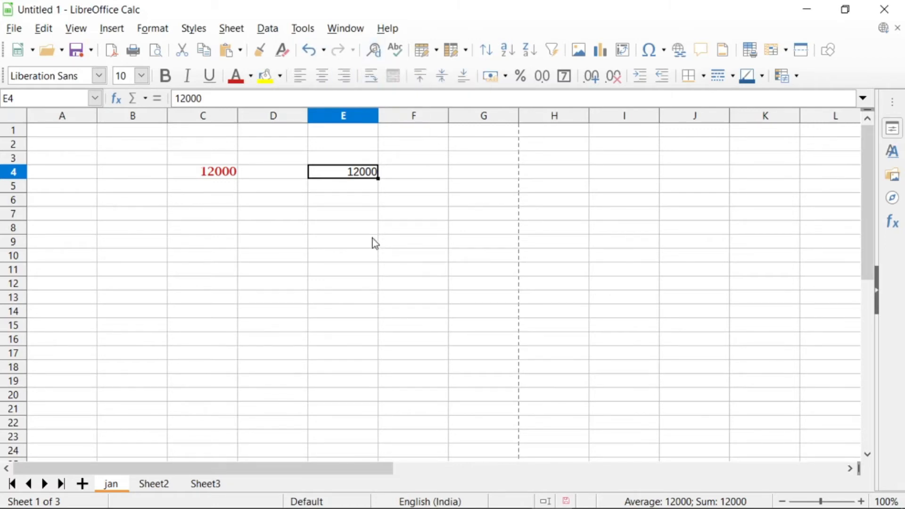
click(361, 257)
click(346, 173)
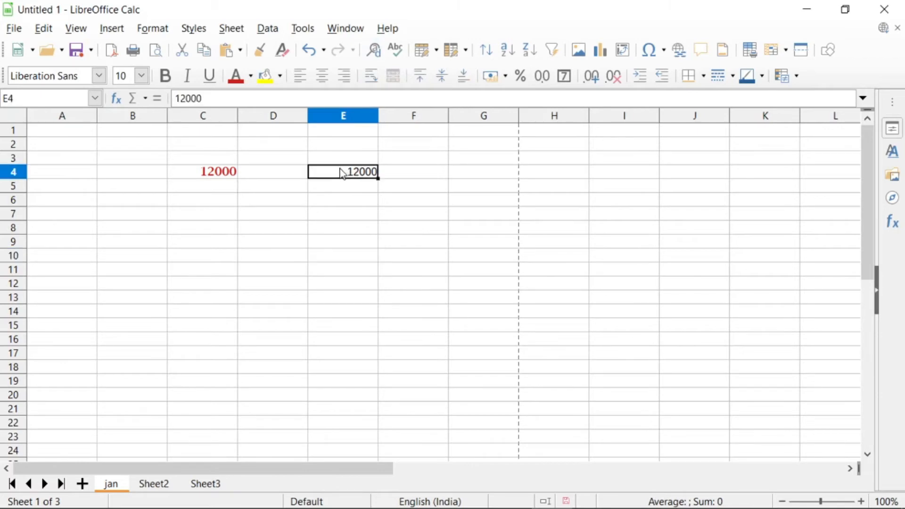
double_click(341, 169)
key(BackSpace)
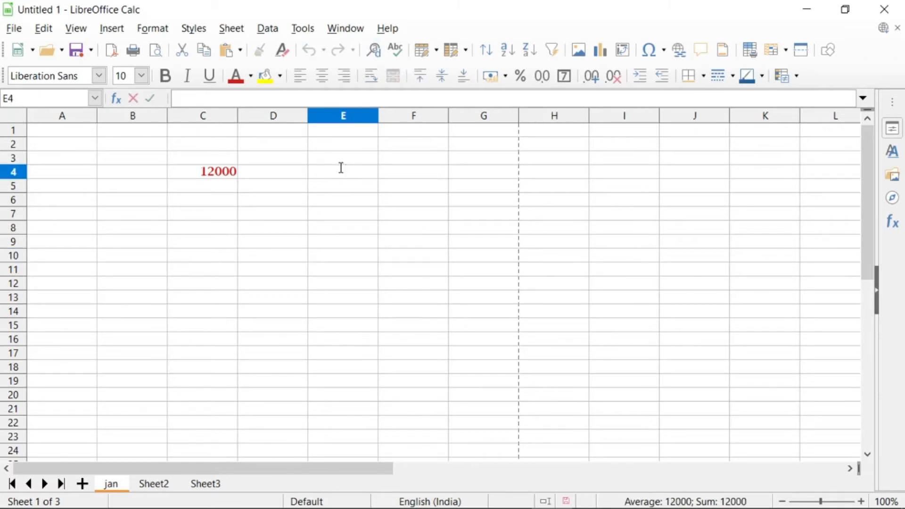
text(4000)
key(Return)
key(Down)
key(Down)
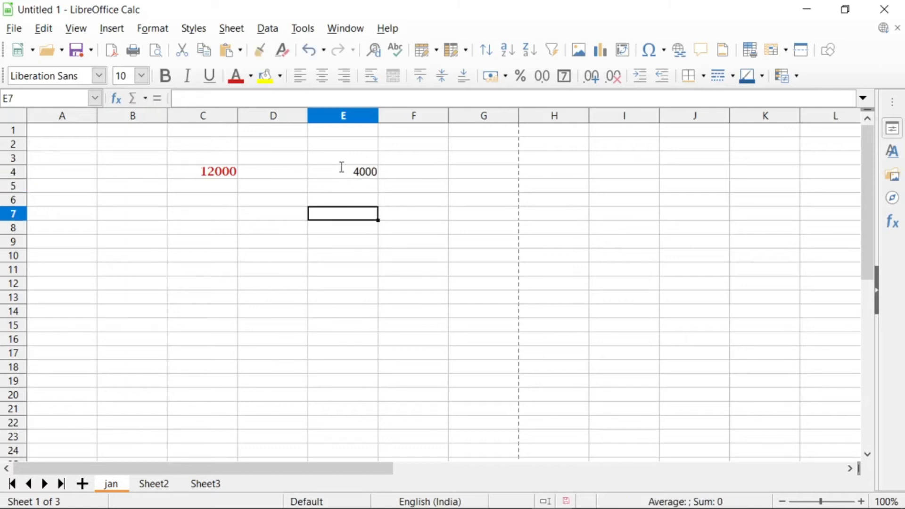
text(5000)
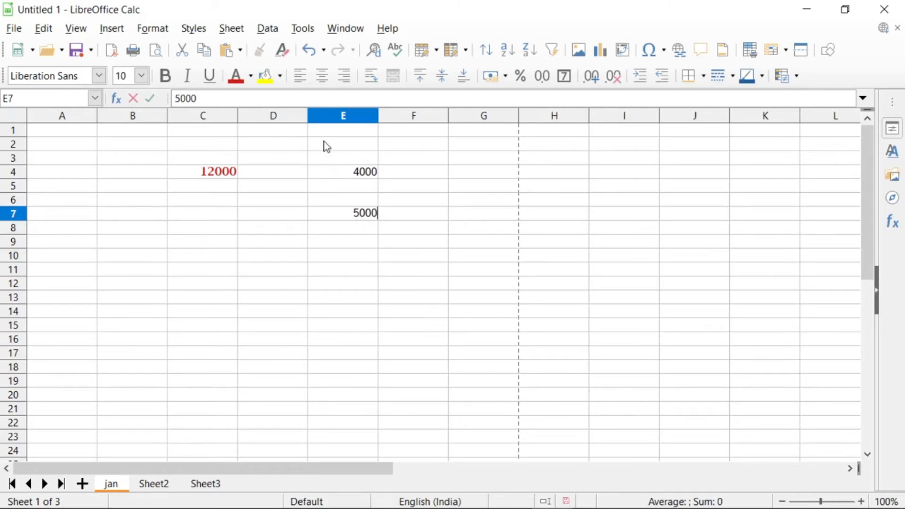
click(348, 258)
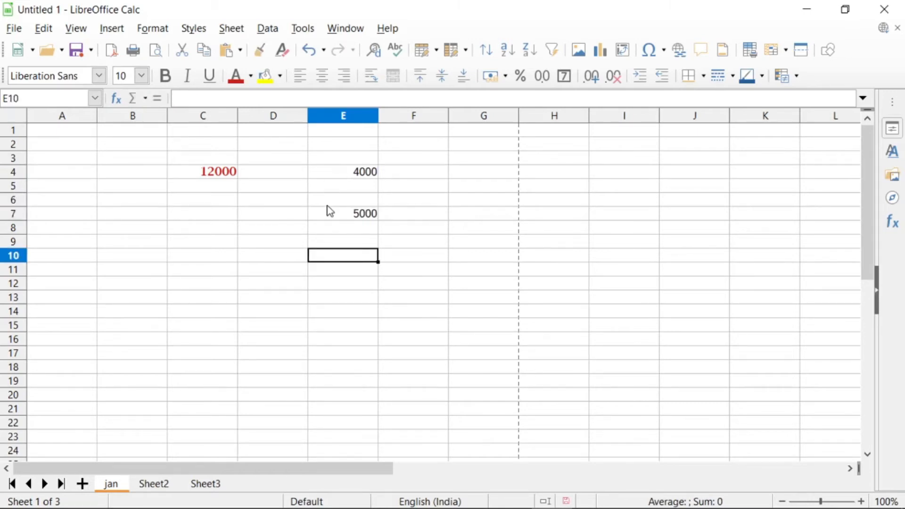
Step: Find 4000 on the jan sheet and replace it with 8000 using Find & Replace
click(373, 51)
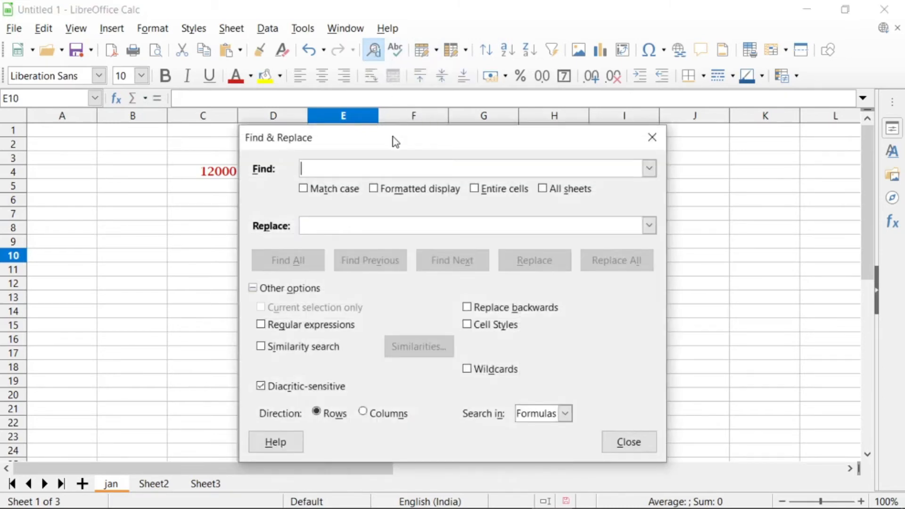
drag(395, 142, 623, 75)
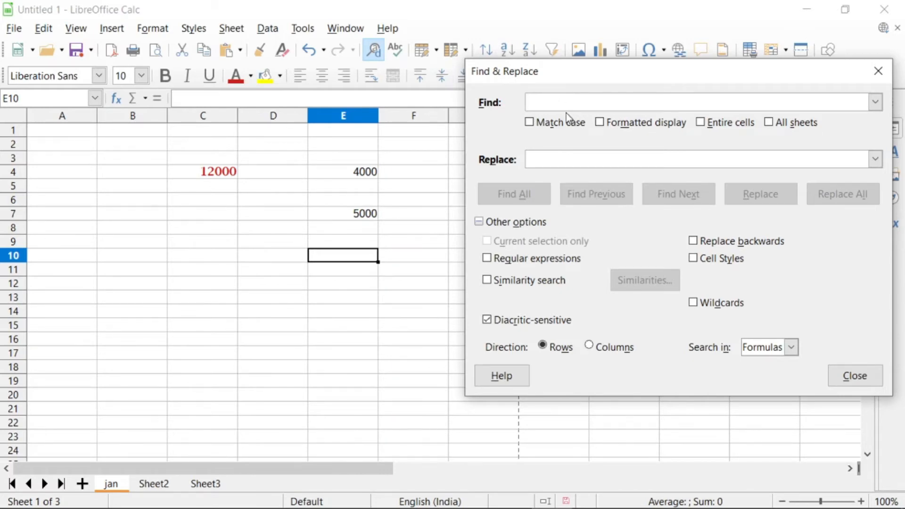
text(4000)
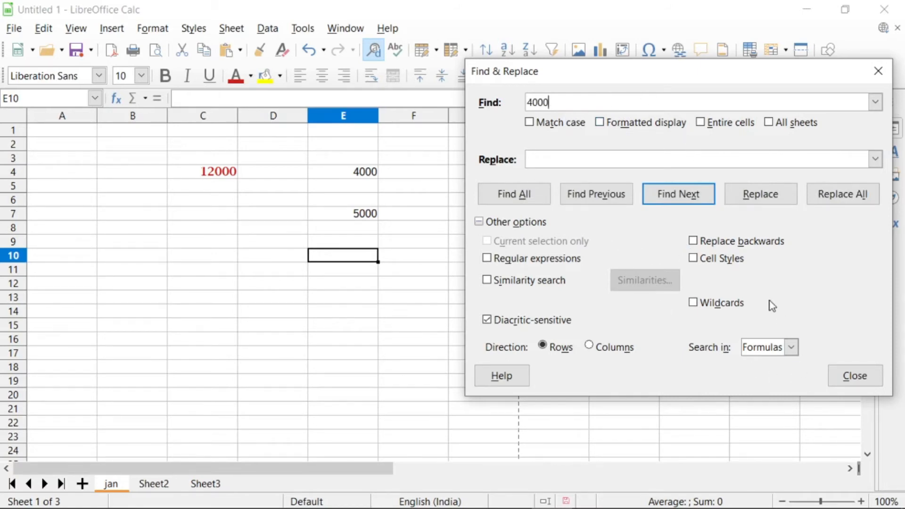
click(624, 195)
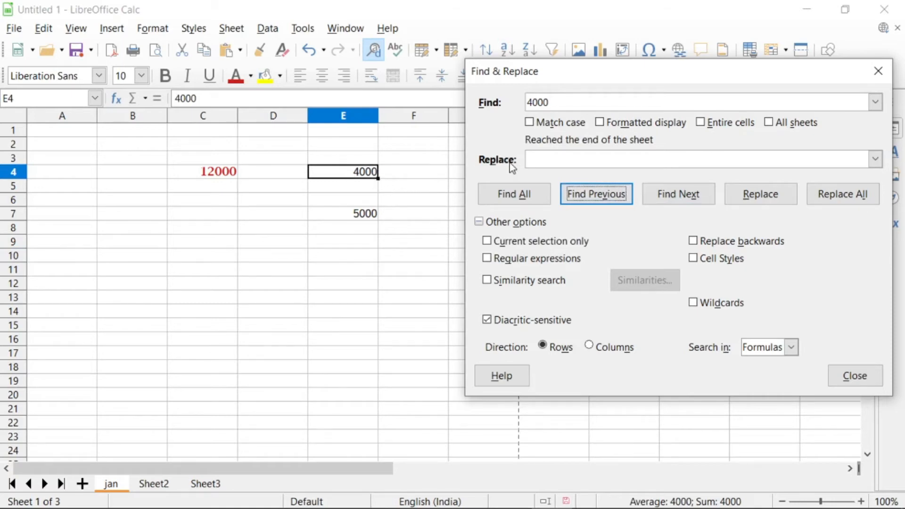
click(536, 159)
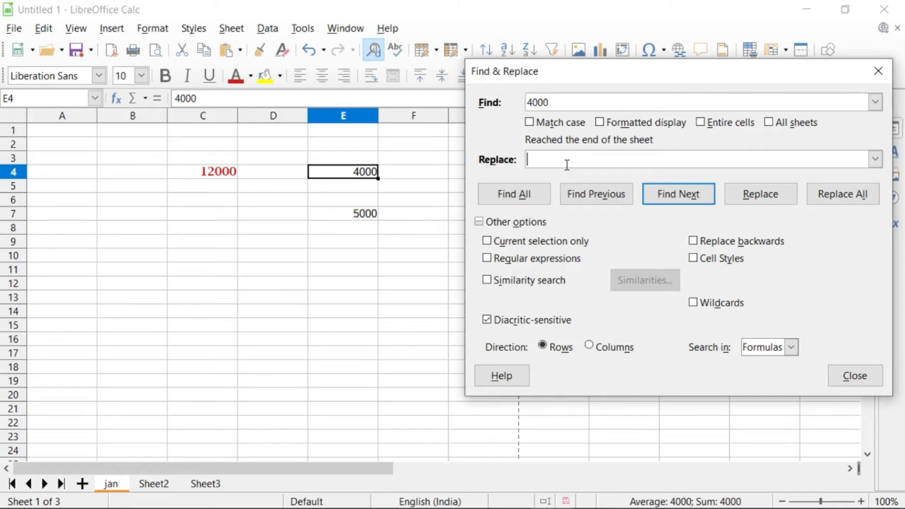
text(8000)
click(781, 198)
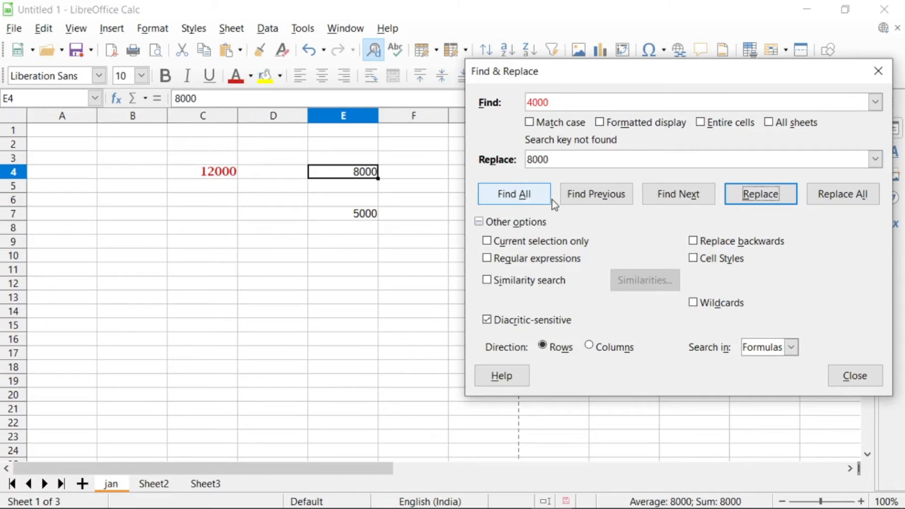
click(854, 376)
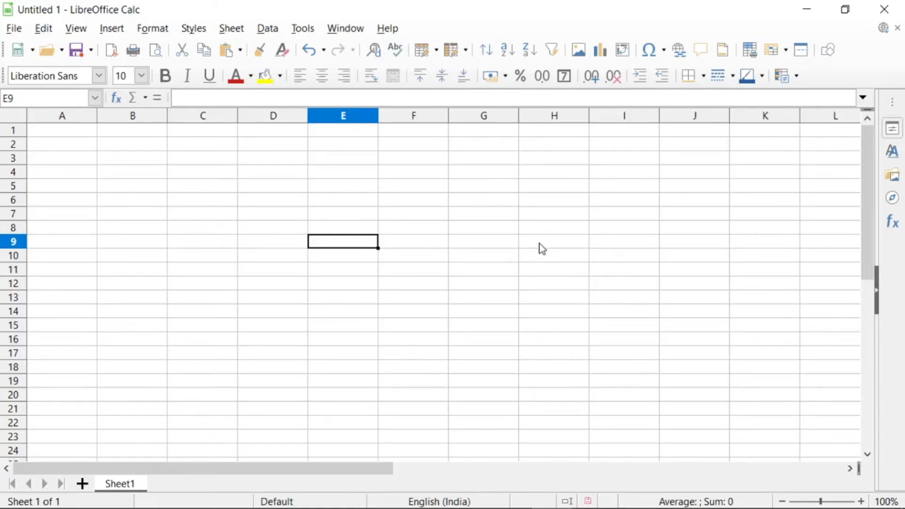
Step: Enter the misspelled word accountingg in cell E9 and correct it to accounting with the spelling check of the whole sheet
text(accountingg)
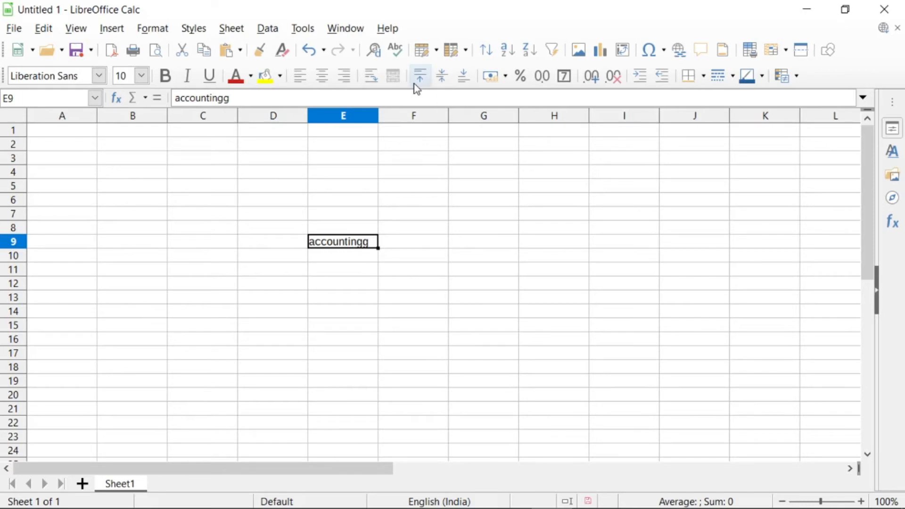
click(395, 51)
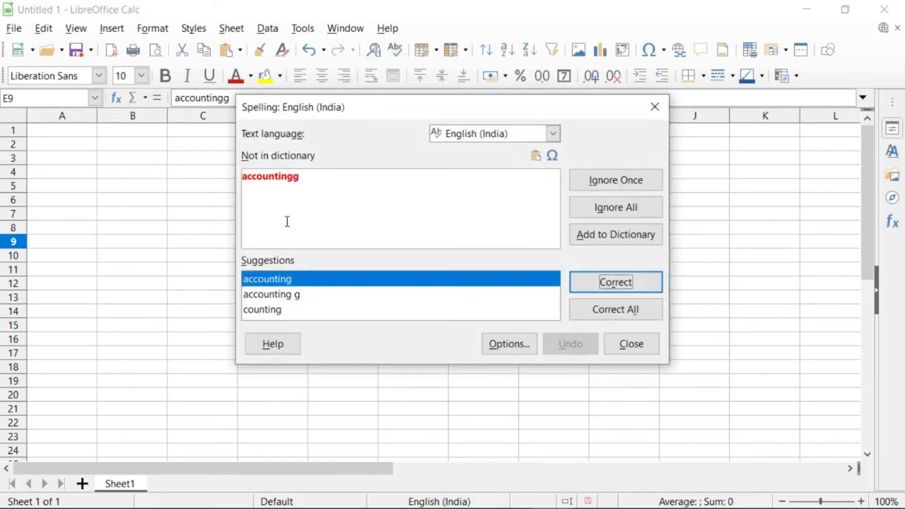
click(293, 284)
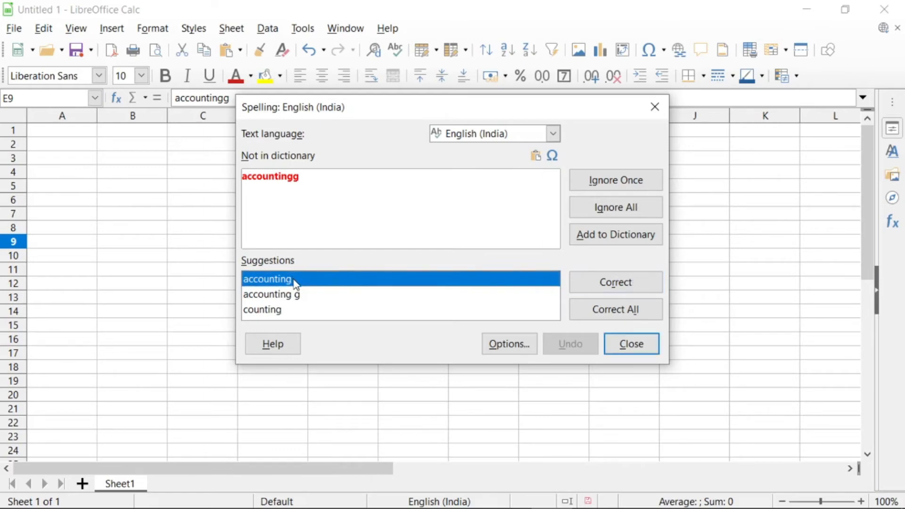
click(616, 286)
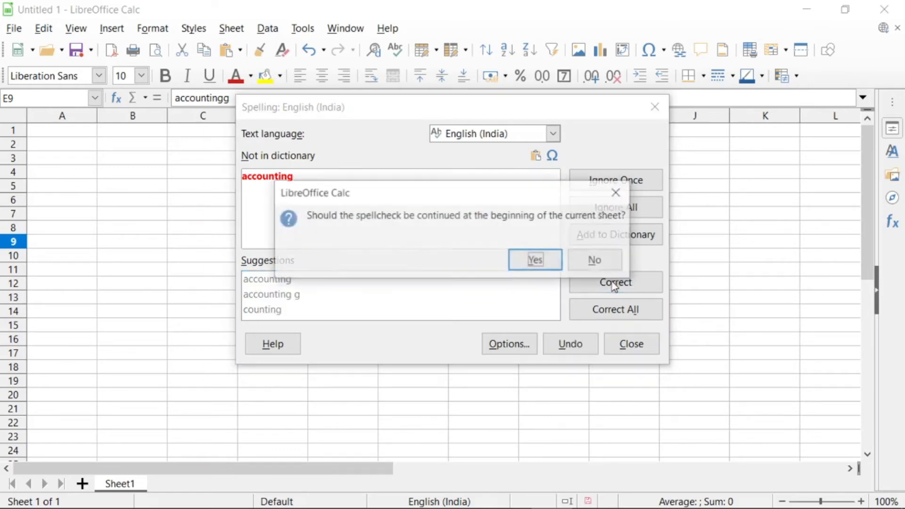
click(536, 261)
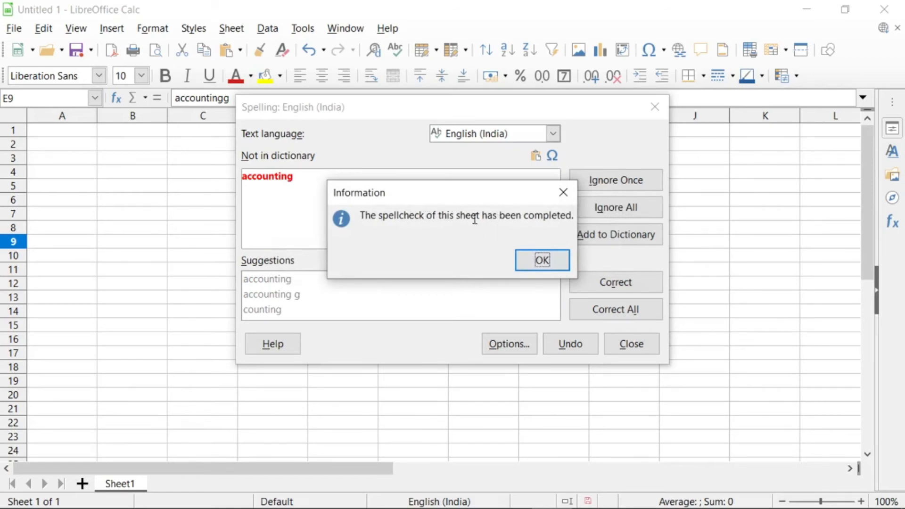
click(542, 262)
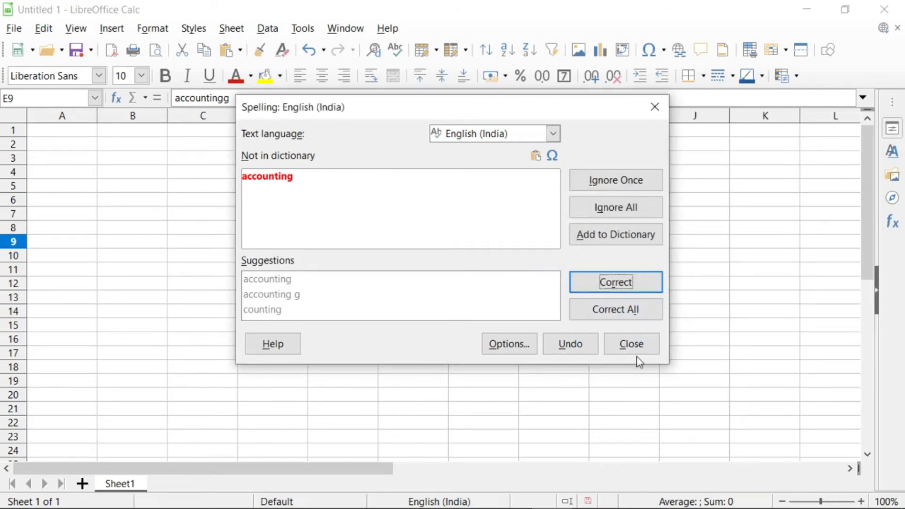
click(660, 113)
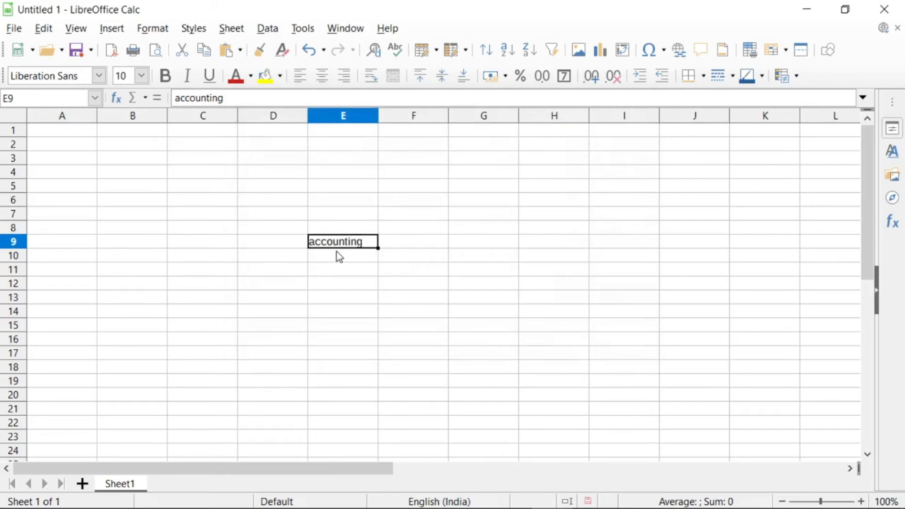
Step: Delete the word in cell E9 and enter 1 in cell A1
key(Delete)
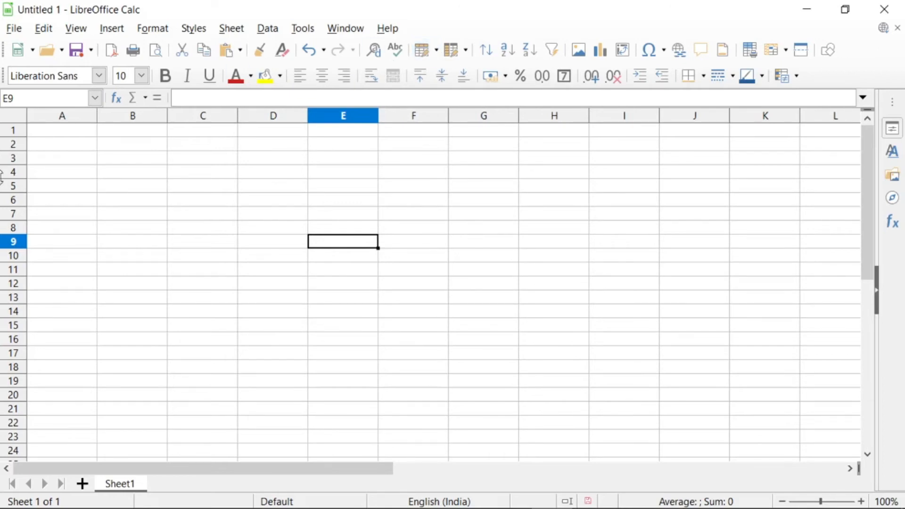
click(53, 134)
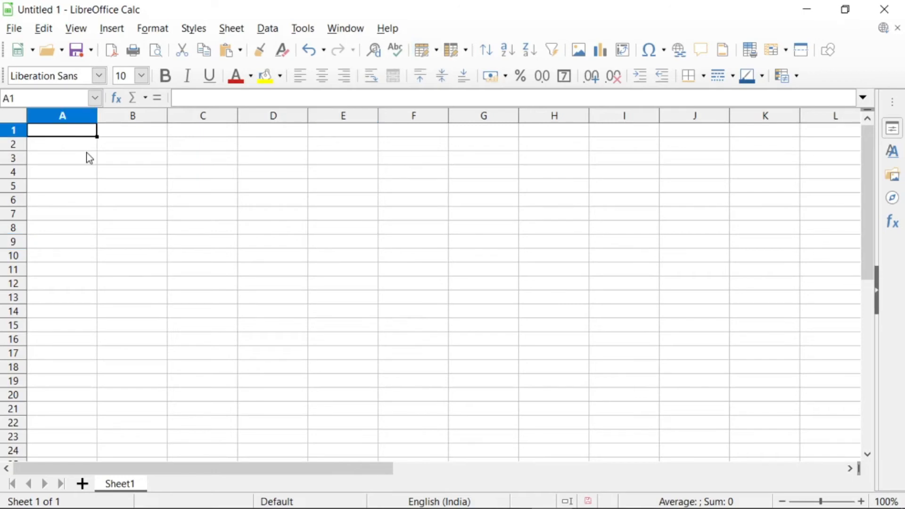
text(1)
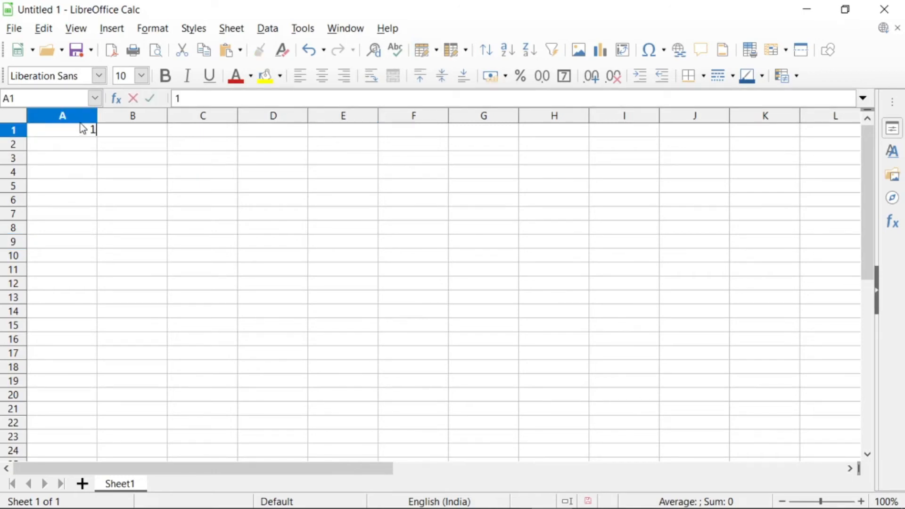
Step: Insert an empty row above row 1, which holds the value 1
click(17, 135)
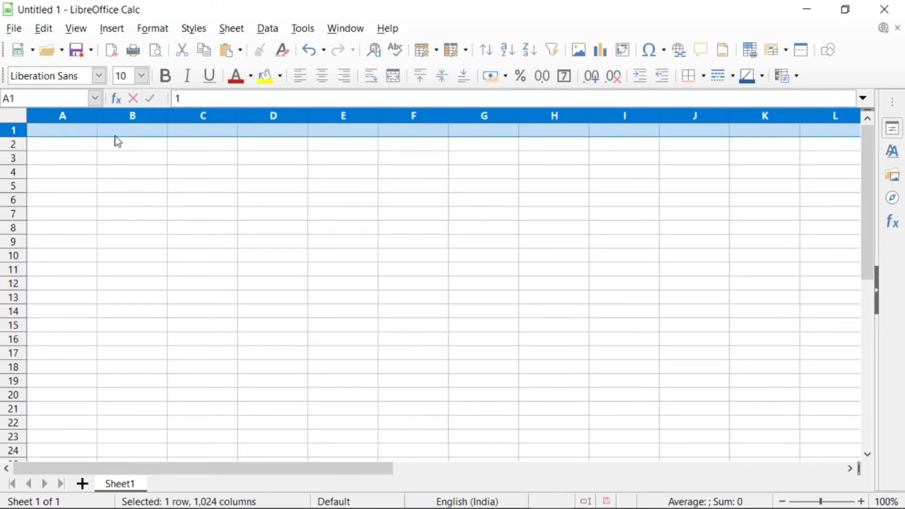
click(86, 202)
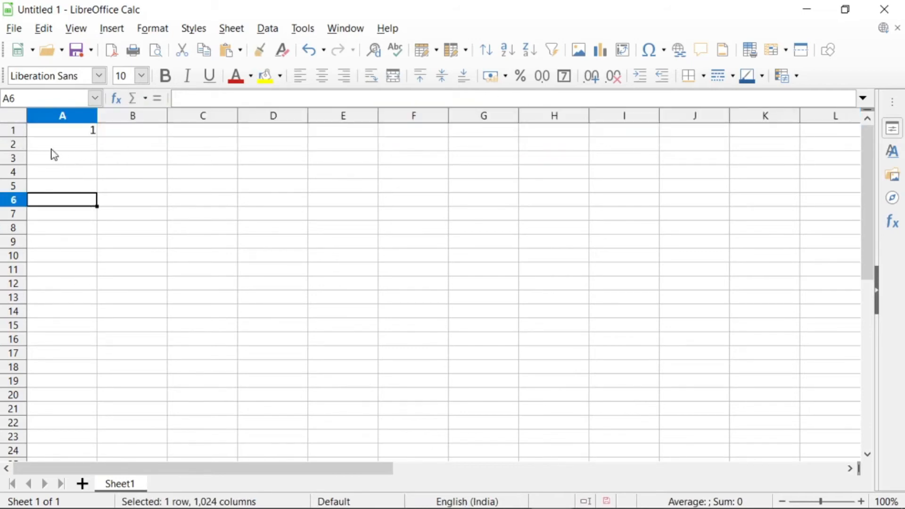
click(16, 134)
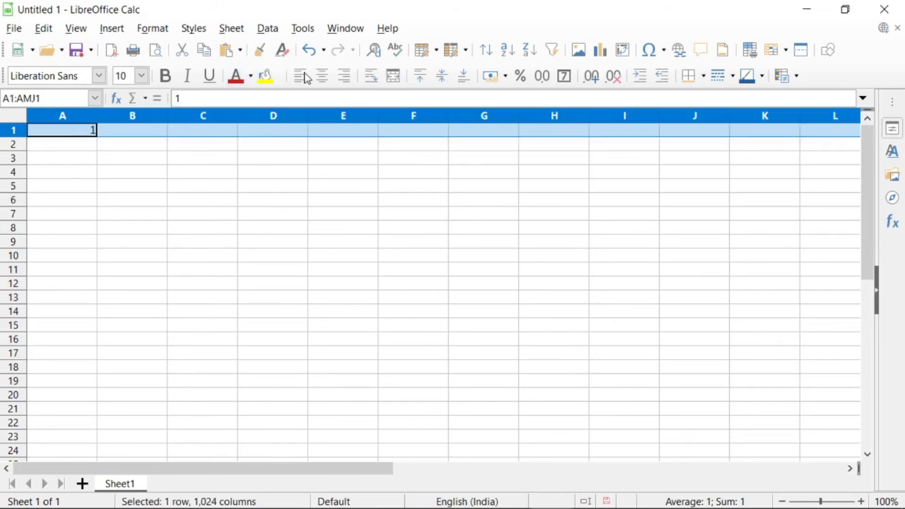
click(436, 49)
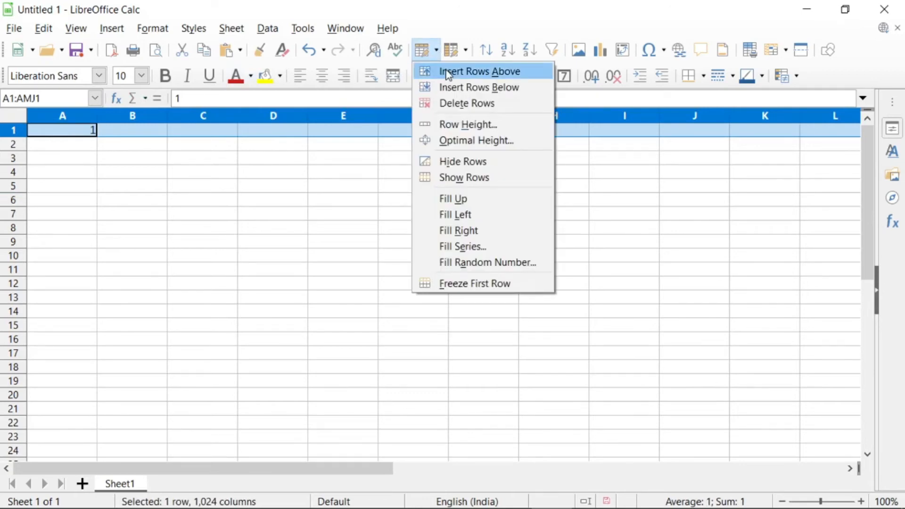
click(449, 70)
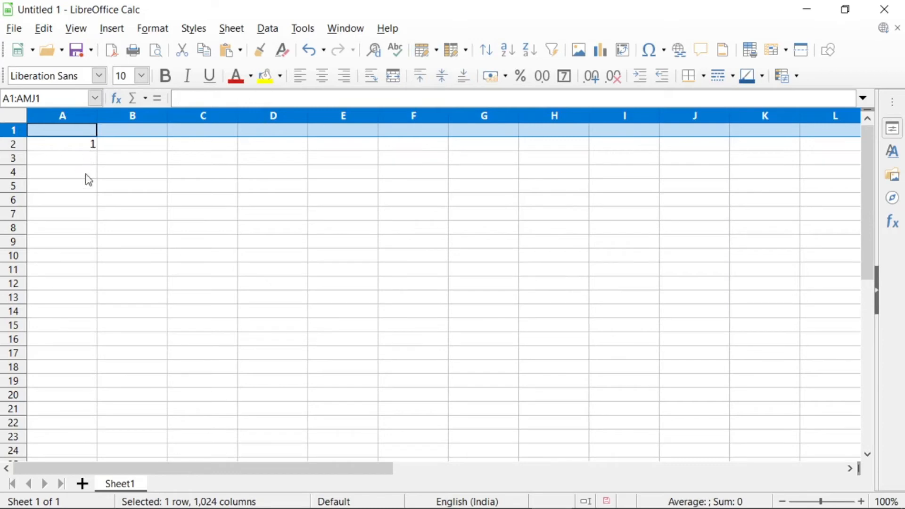
Step: Enter 1 in cell A3 and insert an empty row below row 2
click(95, 162)
text(1)
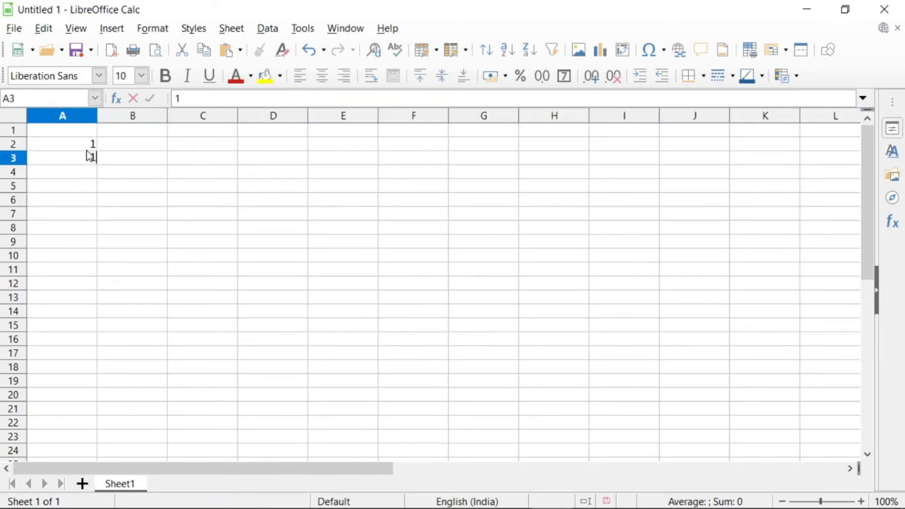
click(13, 146)
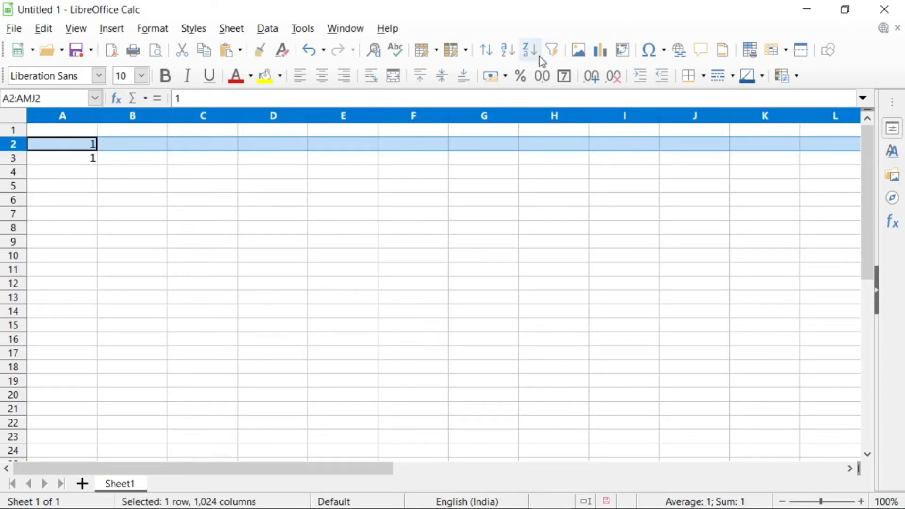
click(437, 55)
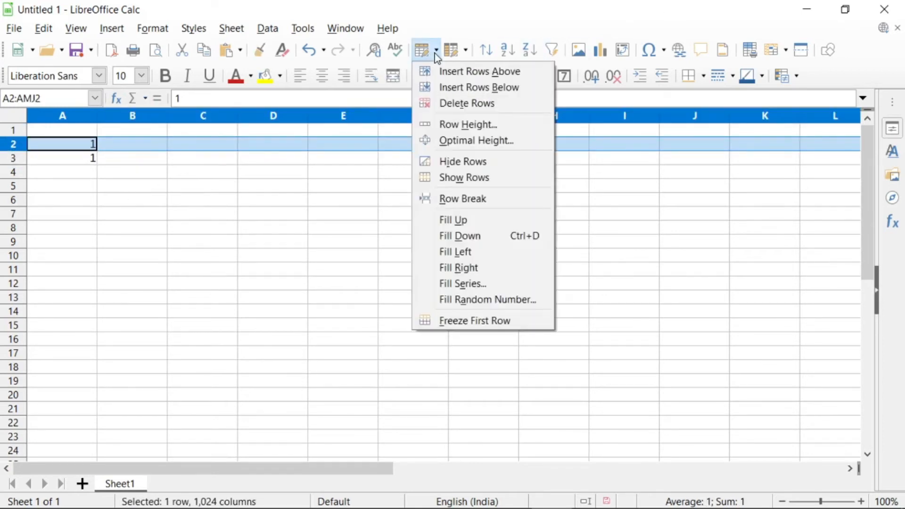
click(448, 90)
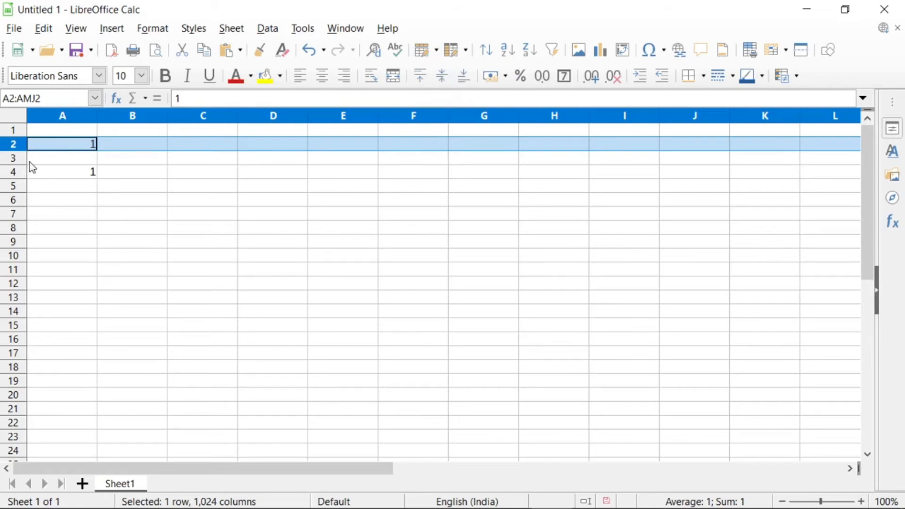
Step: Delete the empty row 3 between the two filled rows
click(13, 158)
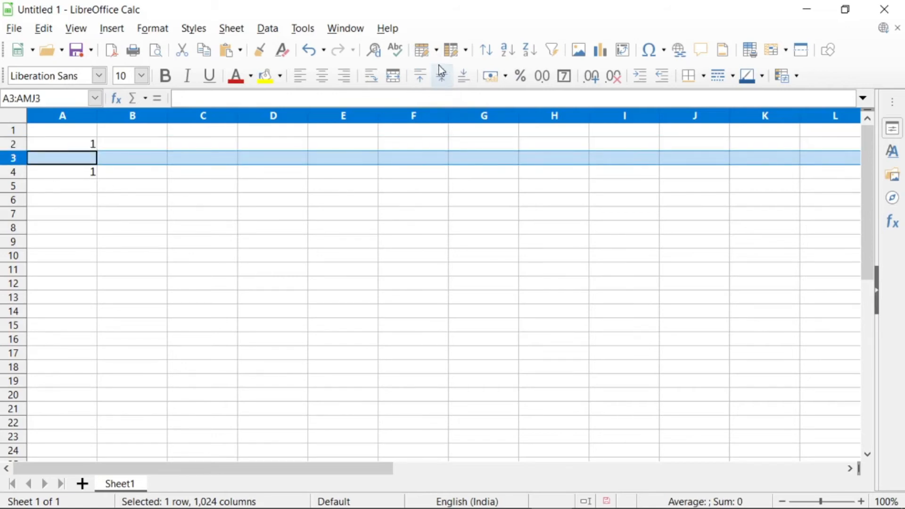
click(437, 49)
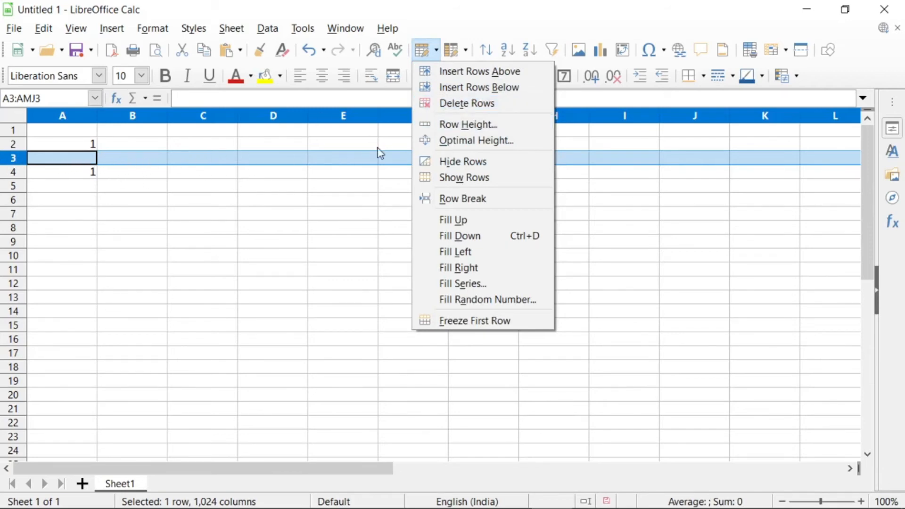
click(452, 105)
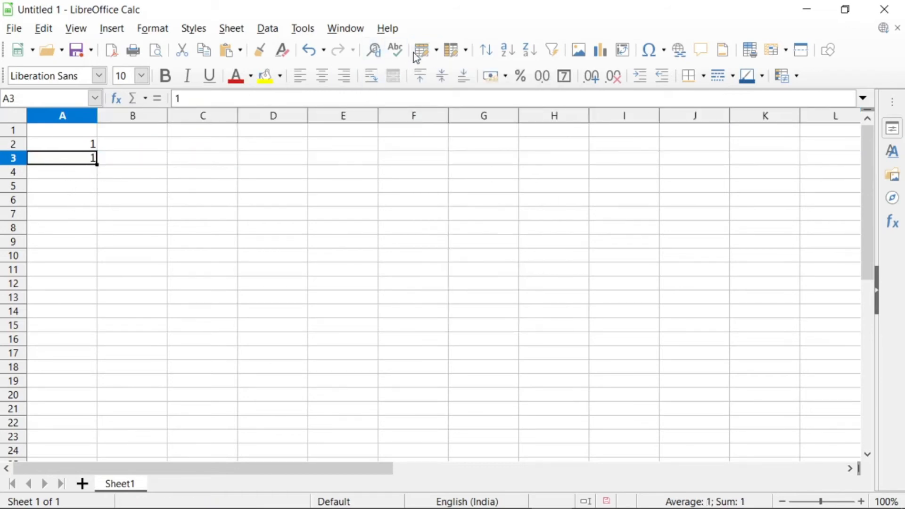
Step: Increase the height of row 2 through the Row Height setting, and undo the change
click(437, 51)
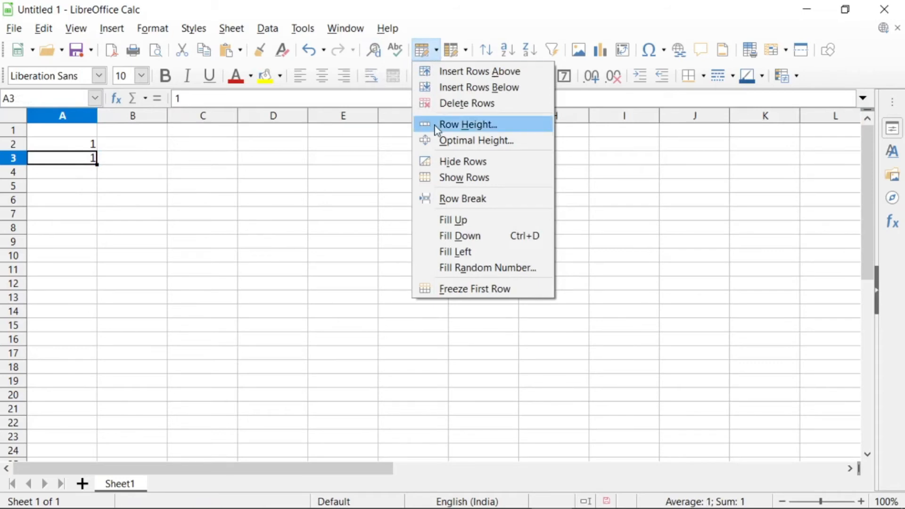
click(66, 145)
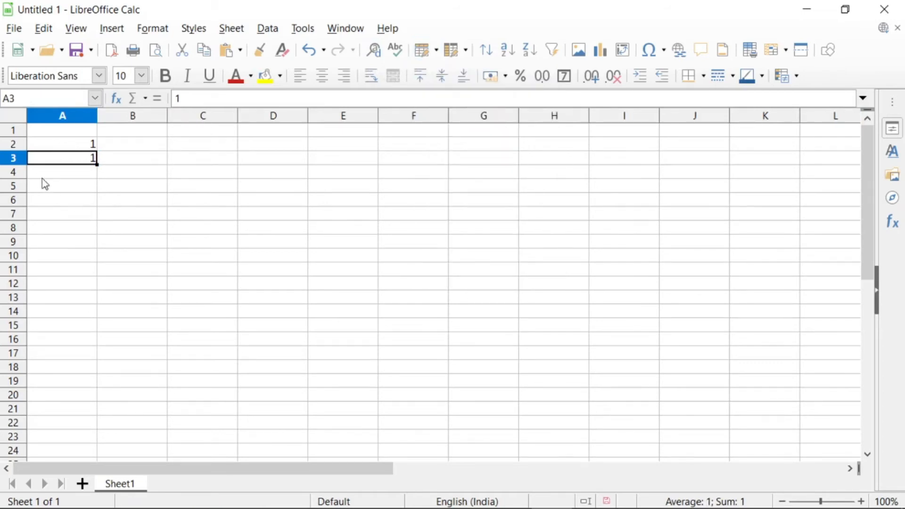
click(69, 146)
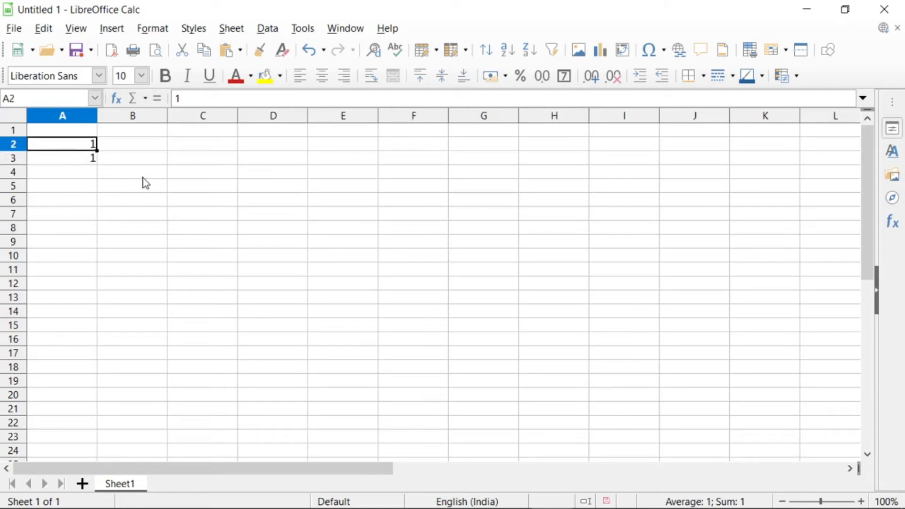
click(437, 53)
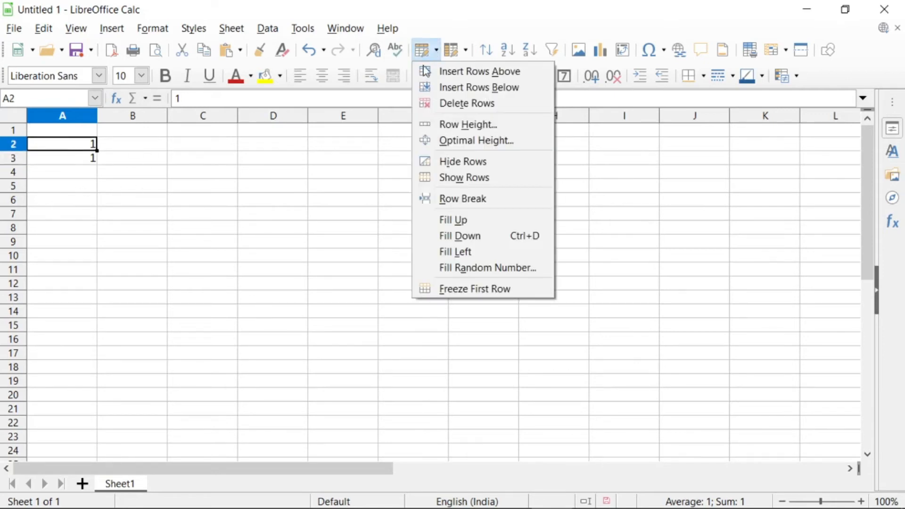
click(443, 124)
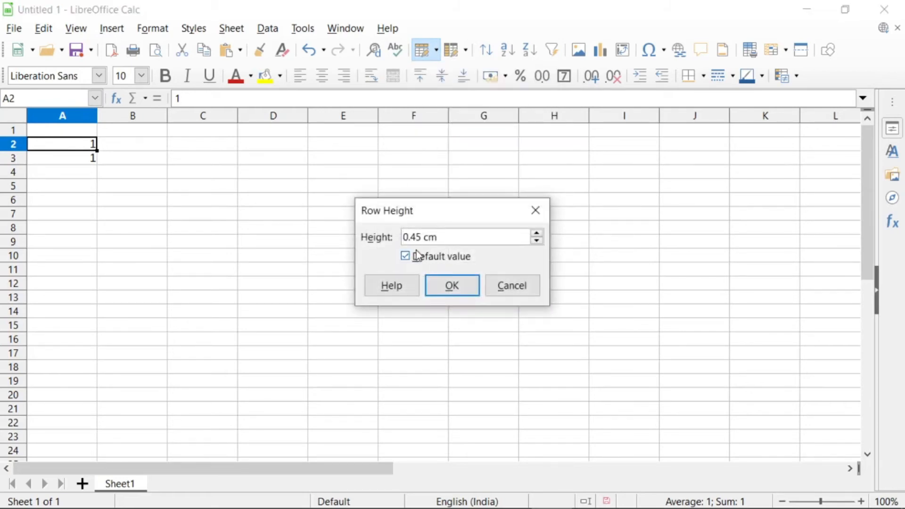
click(537, 234)
click(537, 234)
click(537, 234)
click(537, 233)
click(537, 234)
click(537, 234)
click(537, 233)
click(453, 286)
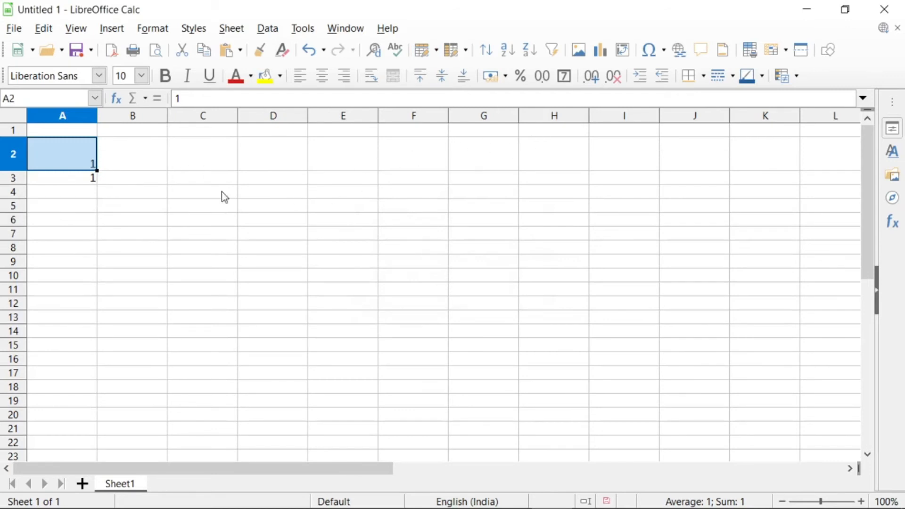
key(ctrl+z)
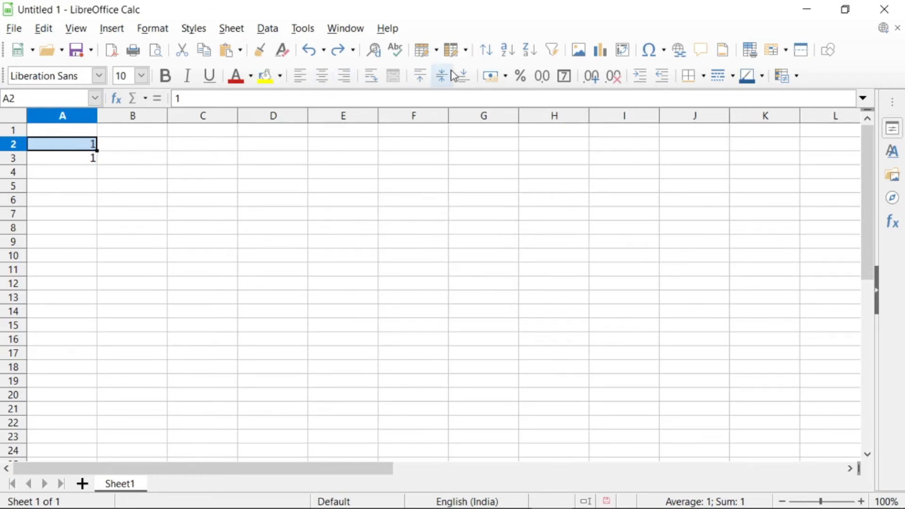
click(436, 51)
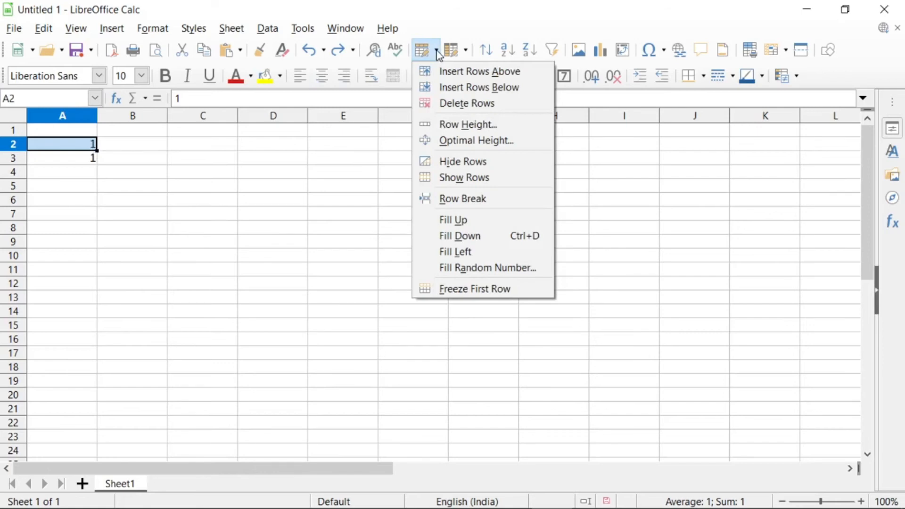
click(446, 130)
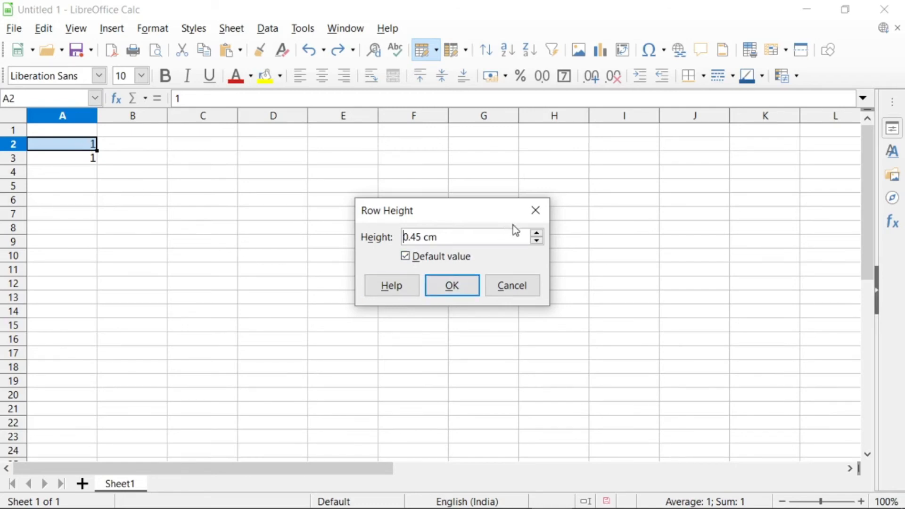
click(534, 213)
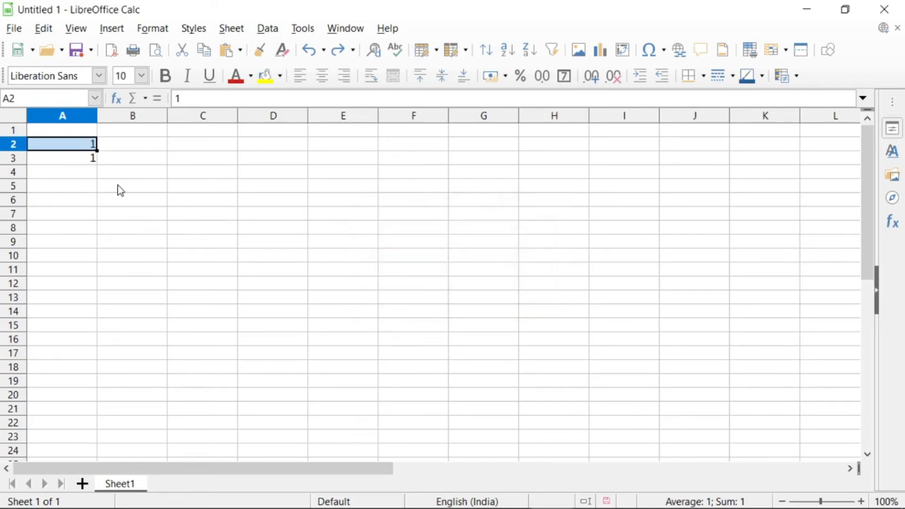
Step: Hide the whole of row 2
click(437, 51)
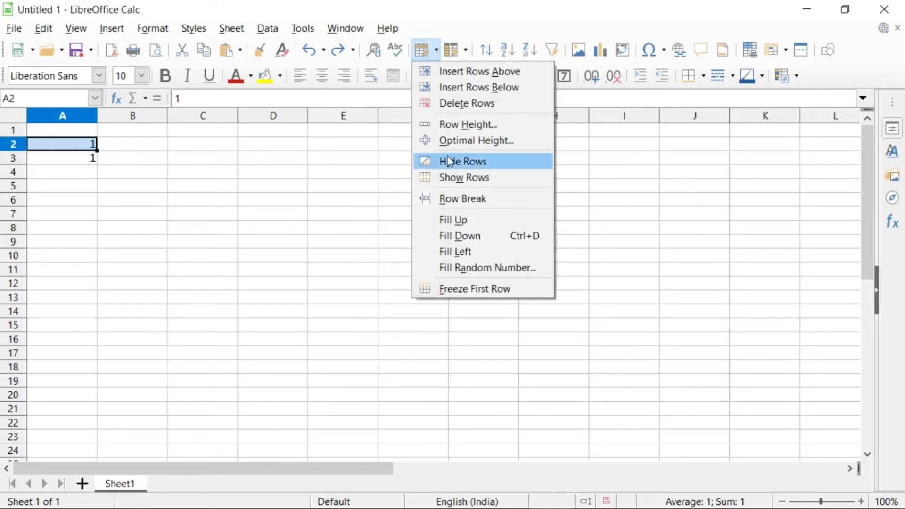
click(16, 147)
click(15, 145)
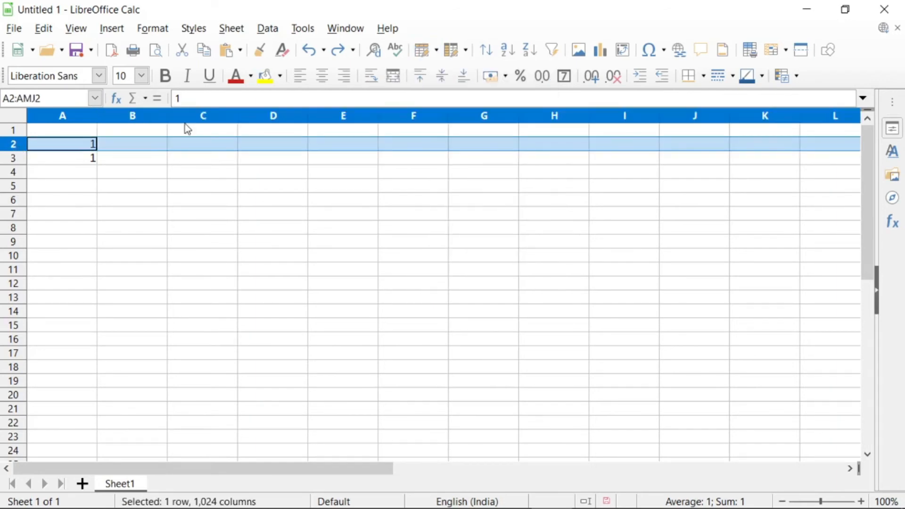
click(435, 50)
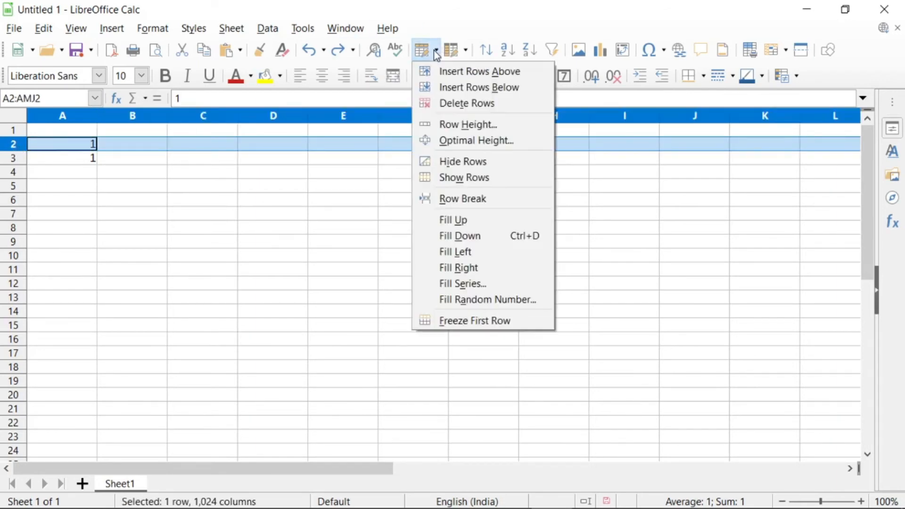
click(443, 160)
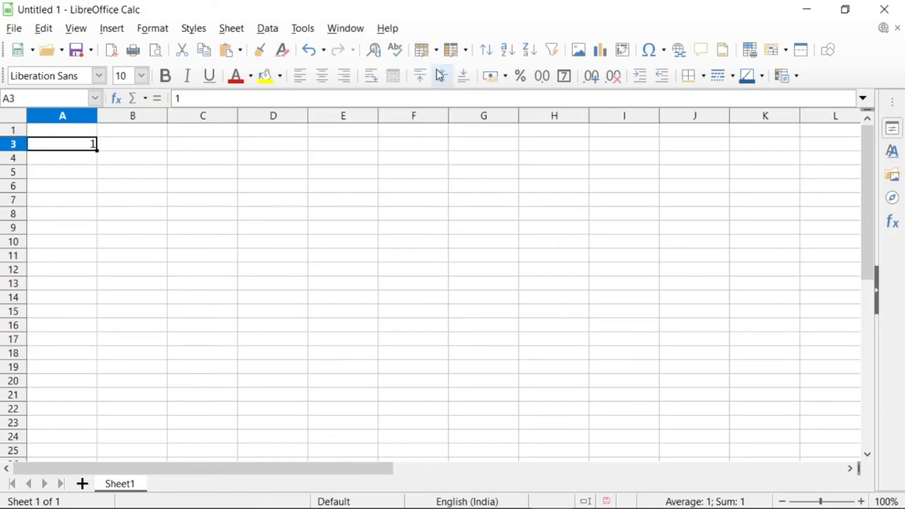
Step: Undo the hiding of row 2
click(436, 51)
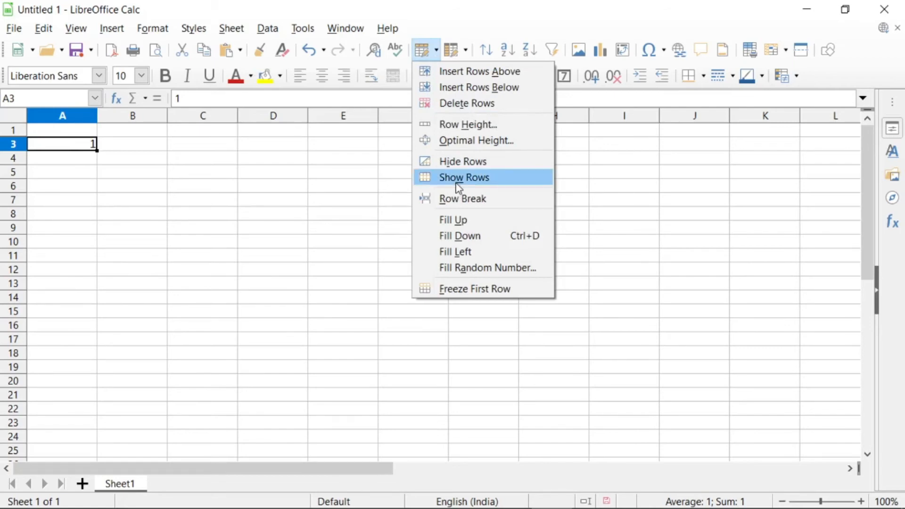
click(152, 217)
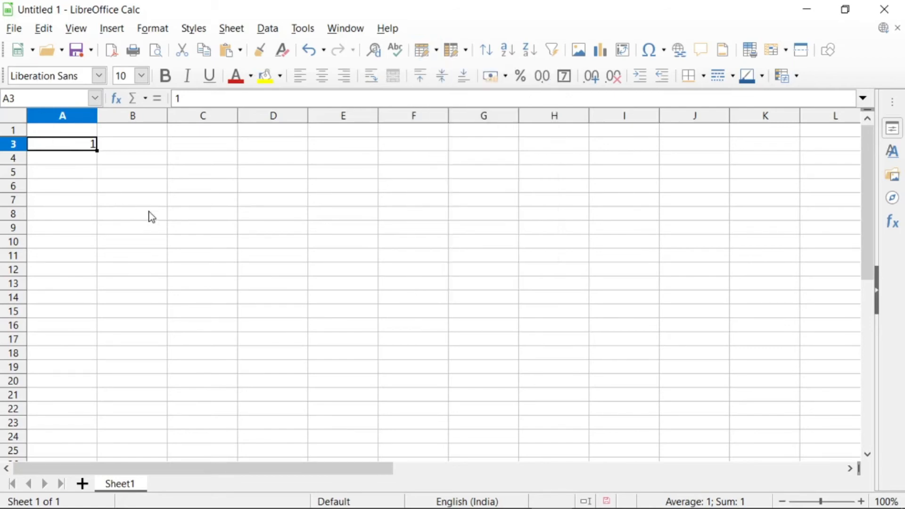
key(ctrl+z)
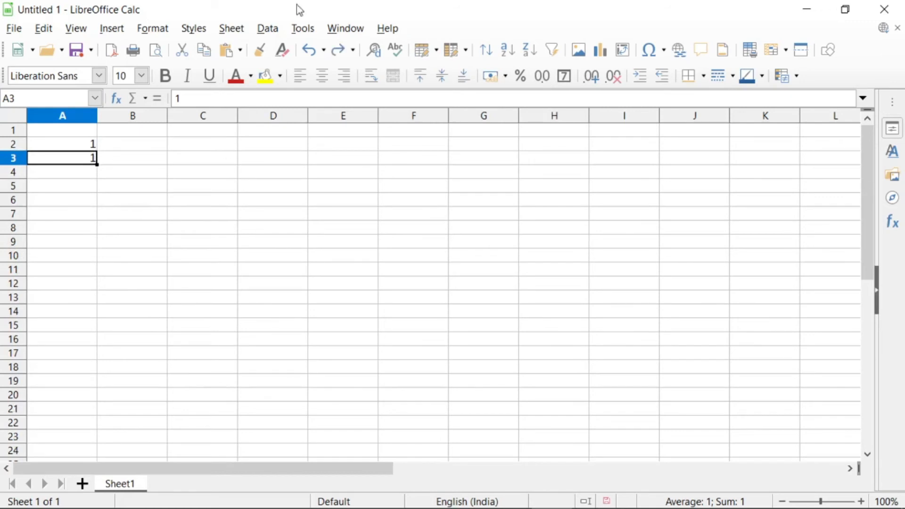
Step: Insert a row break at cell A3 and undo it
click(436, 51)
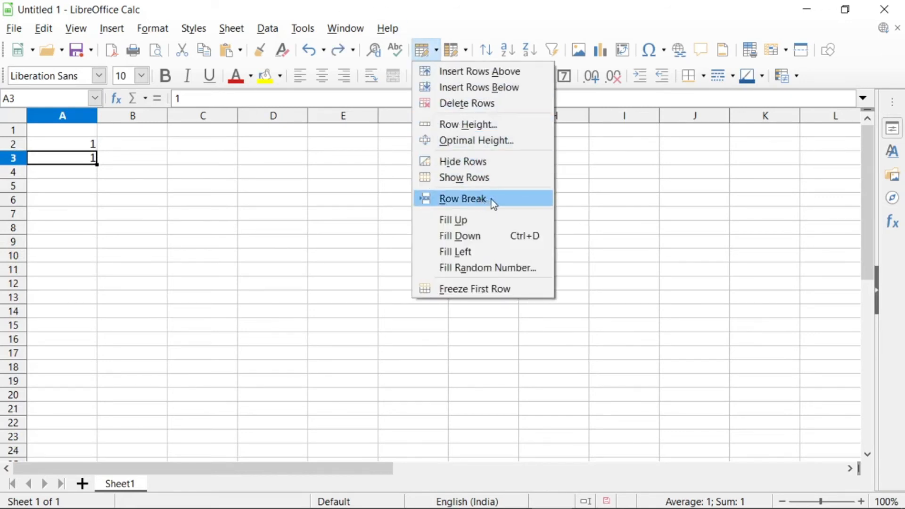
click(444, 202)
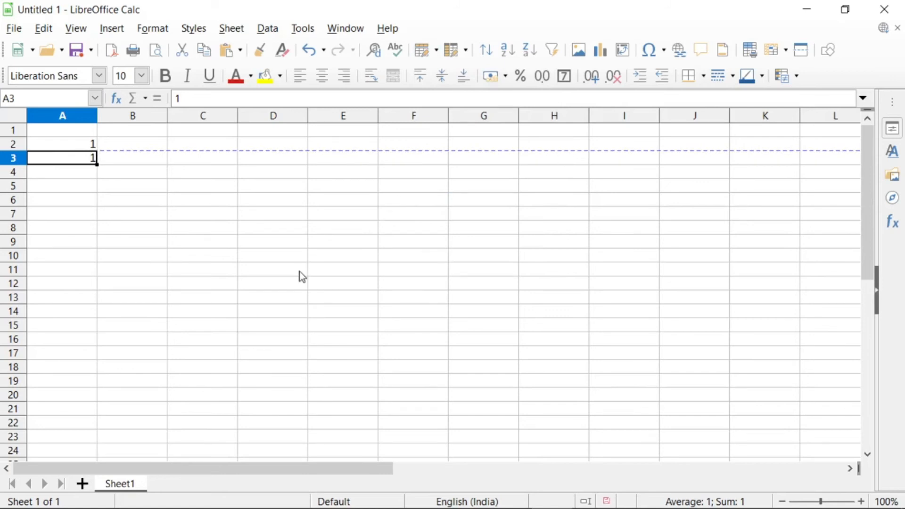
key(ctrl+z)
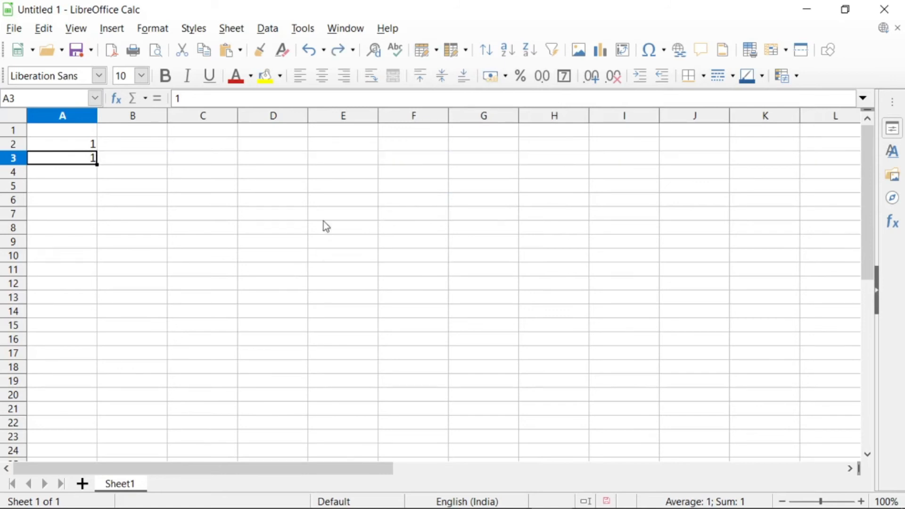
click(436, 49)
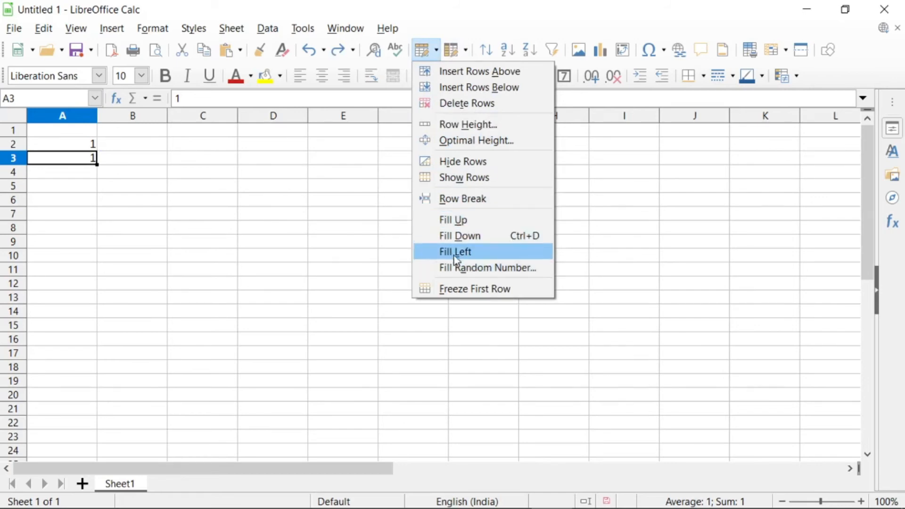
click(349, 262)
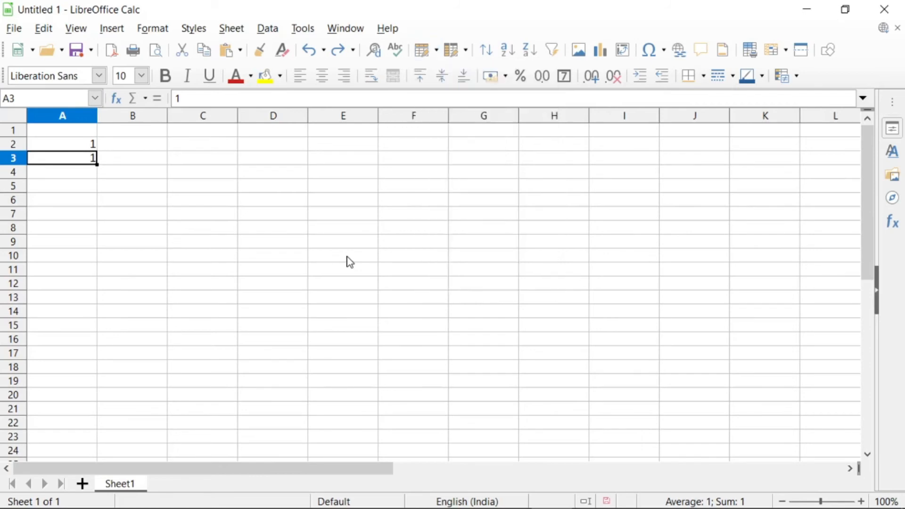
click(410, 246)
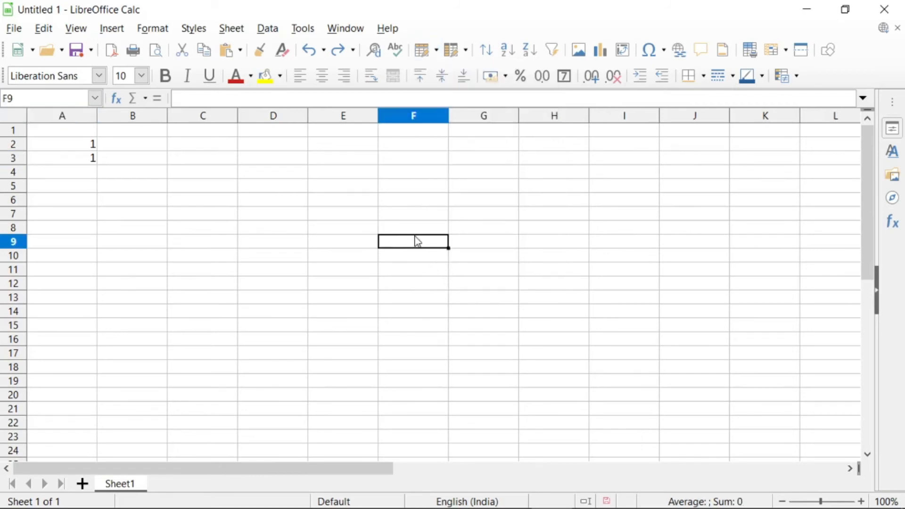
Step: Enter 1 in cell F9, 2 in F11, 3 in G10 and 4 in E10, around the empty cell F10
text(1)
key(Return)
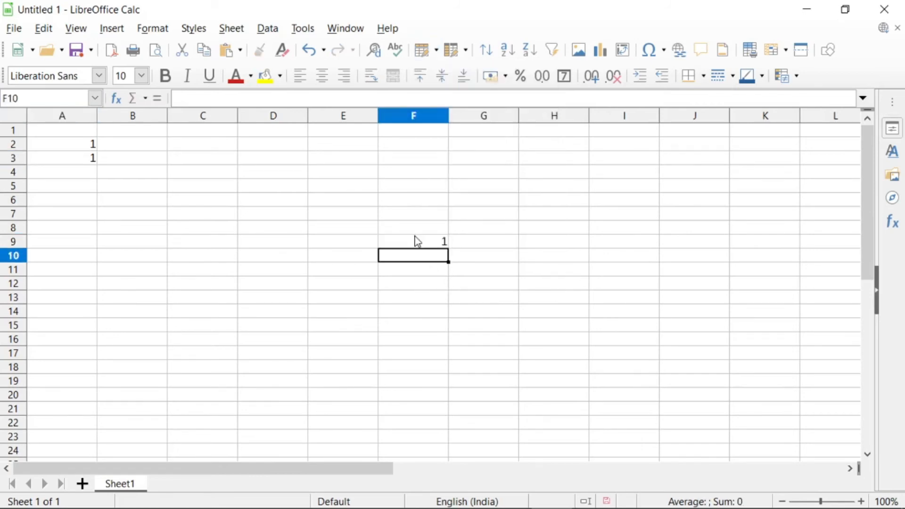
key(Down)
text(2)
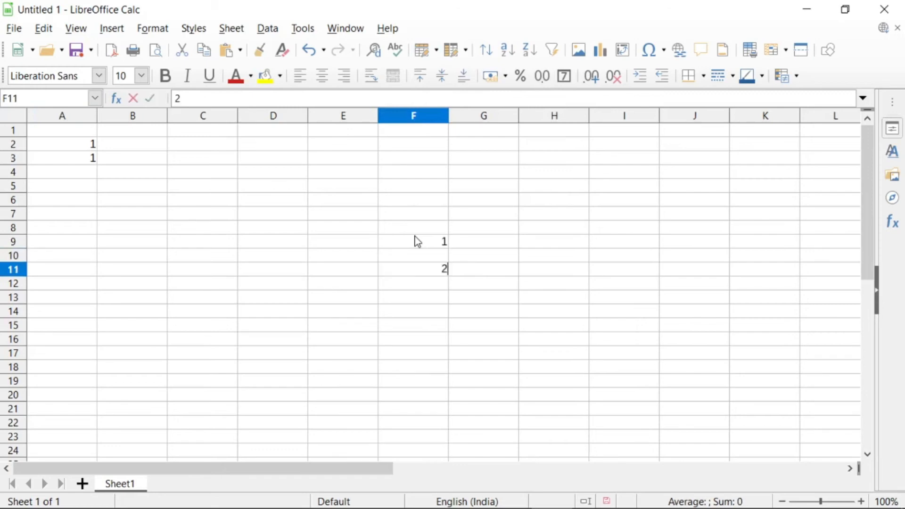
key(Tab)
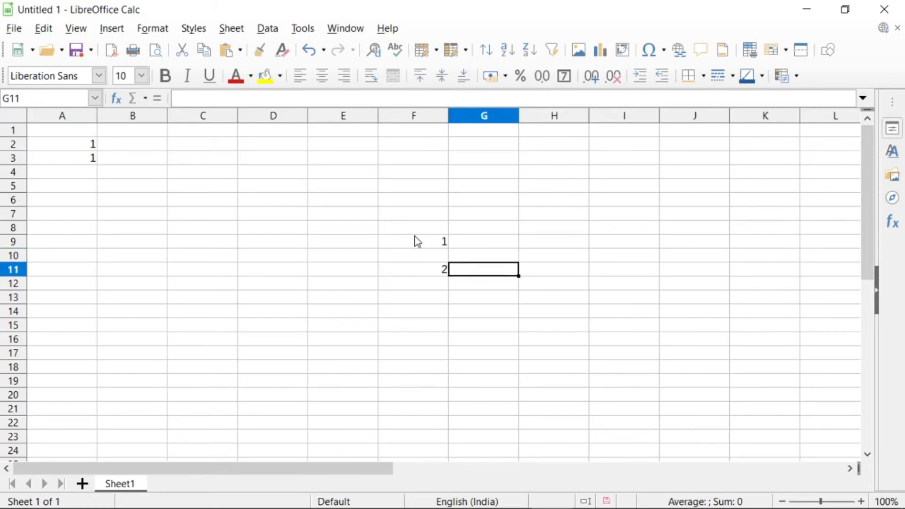
key(Up)
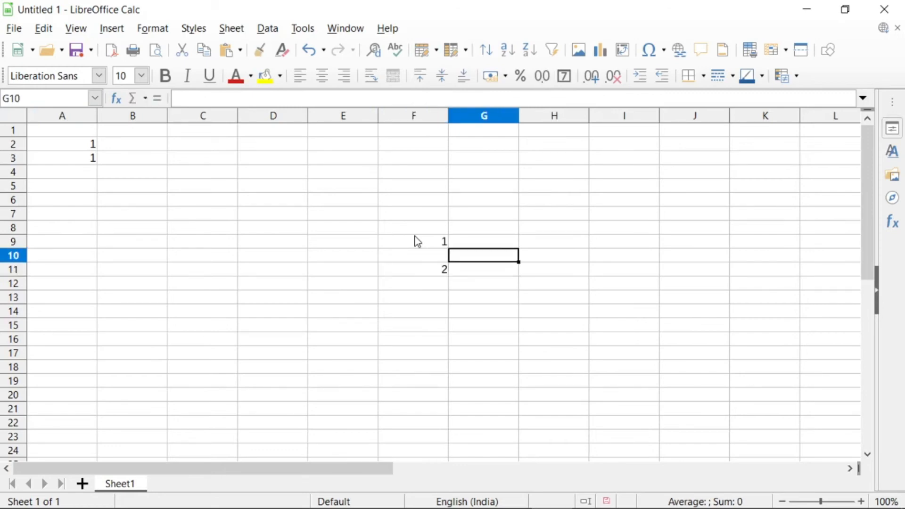
text(3)
key(Left)
key(Left)
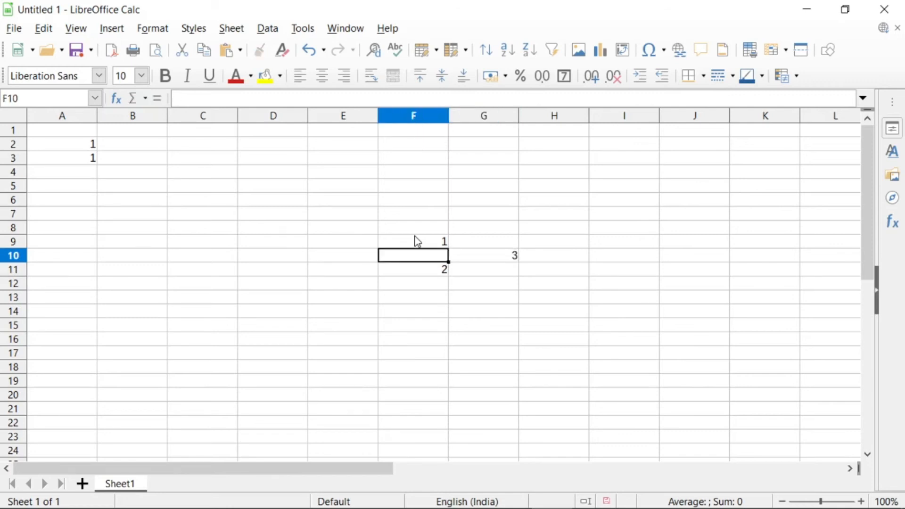
text(4)
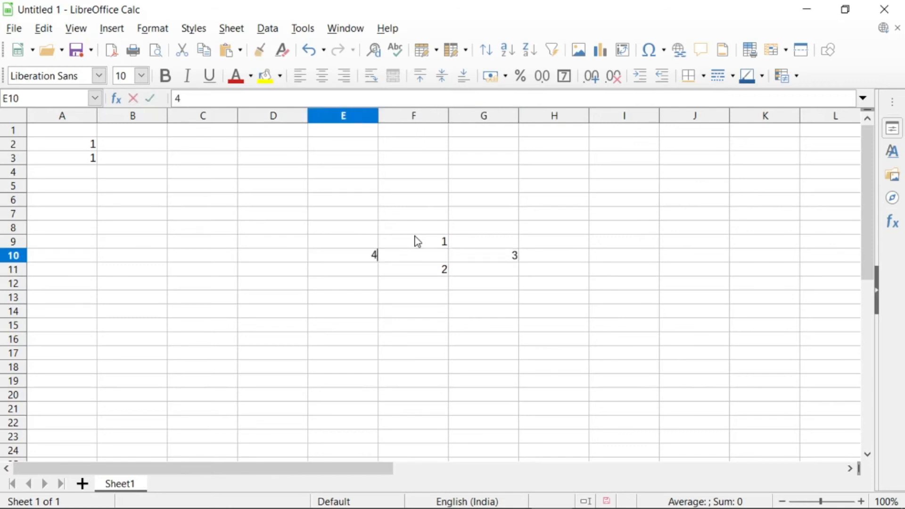
click(394, 339)
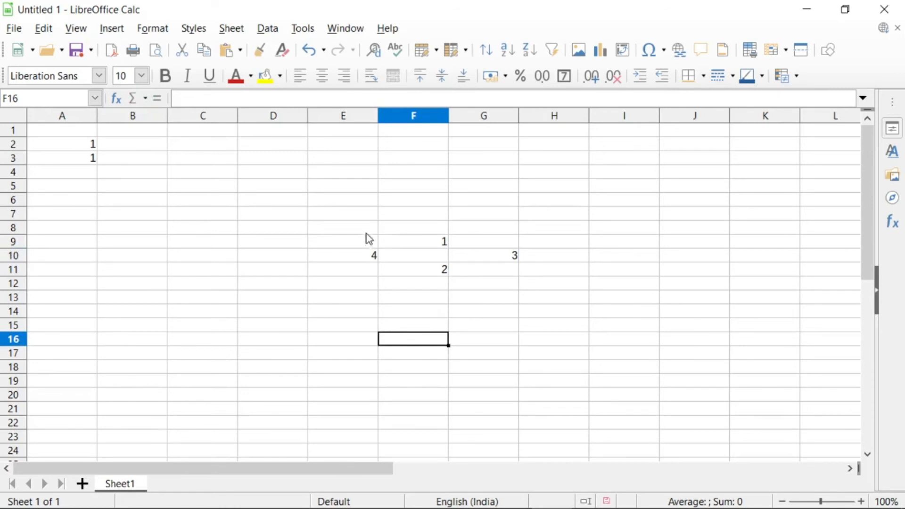
Step: Centre the contents of the range E8:H11 horizontally
drag(367, 231, 522, 270)
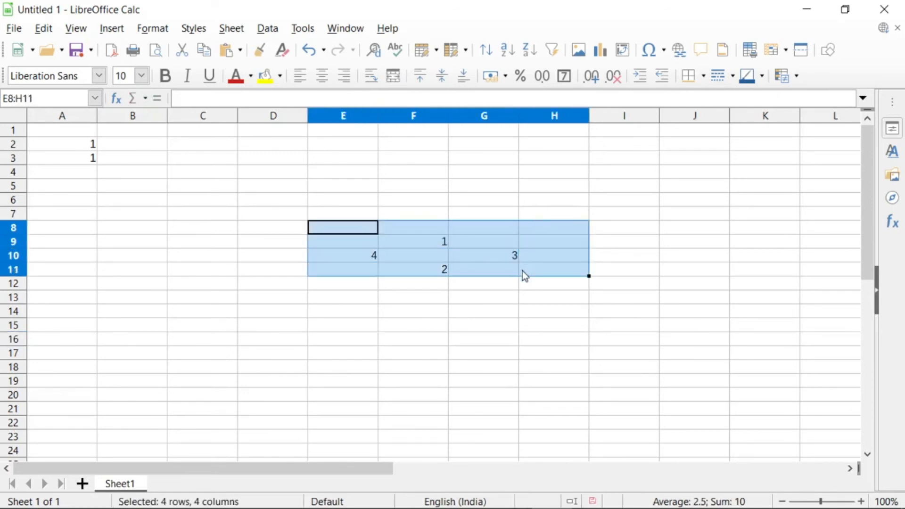
click(322, 76)
click(417, 355)
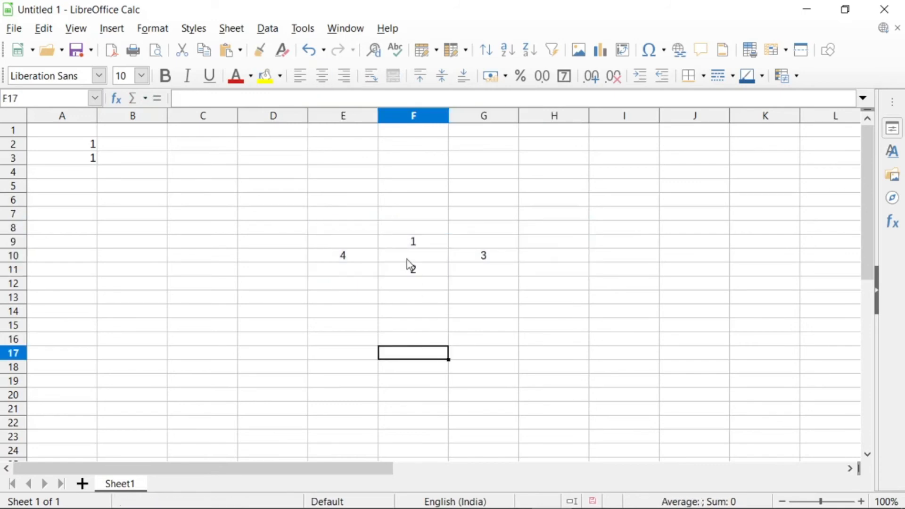
Step: Apply borders to all outer and inner cell edges of the range E9:G11
drag(350, 244, 472, 268)
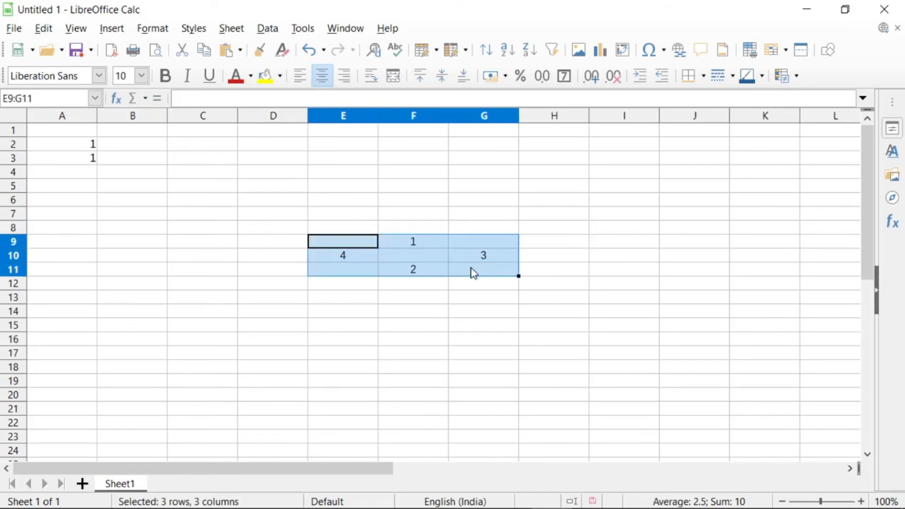
click(704, 75)
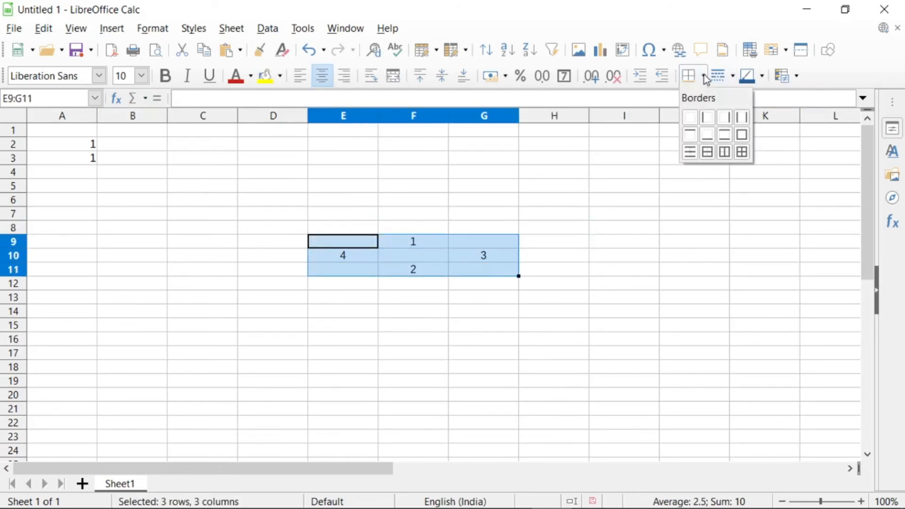
click(742, 153)
click(495, 358)
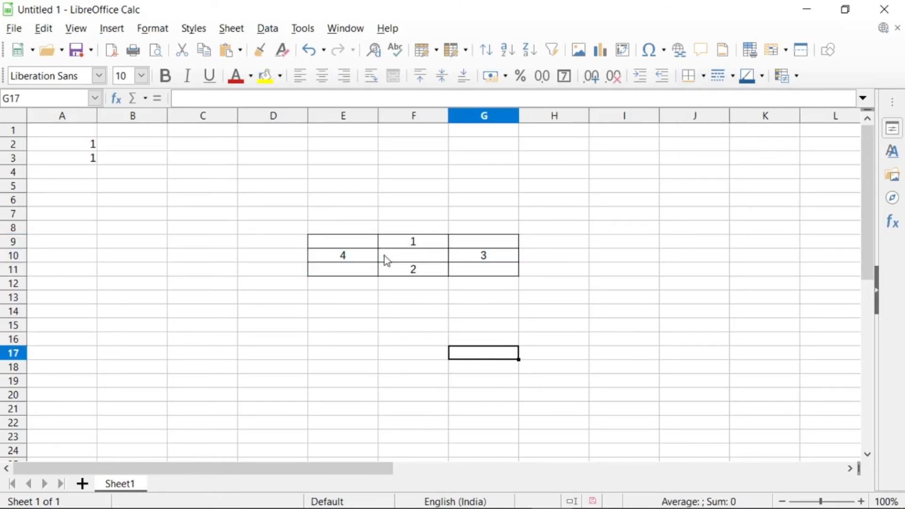
Step: Fill cell F10 from the cell below with Fill Up, and clear F10 again
click(413, 262)
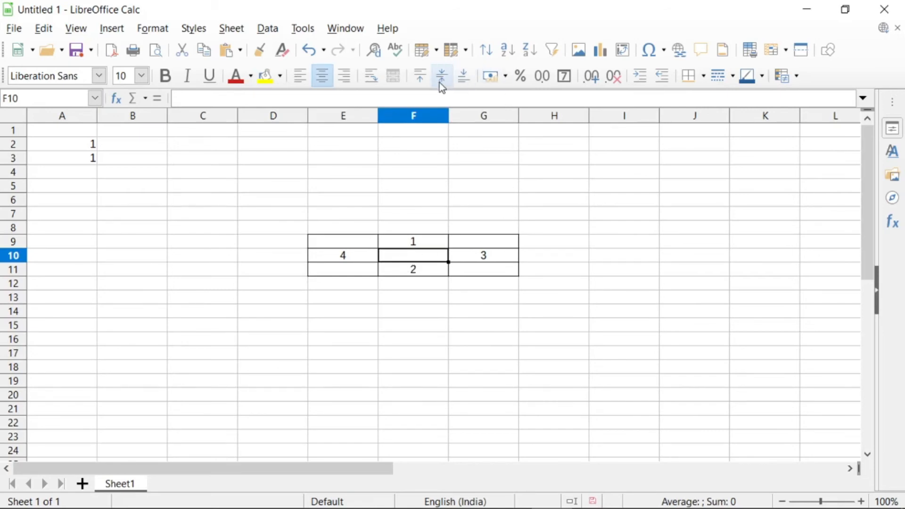
click(437, 50)
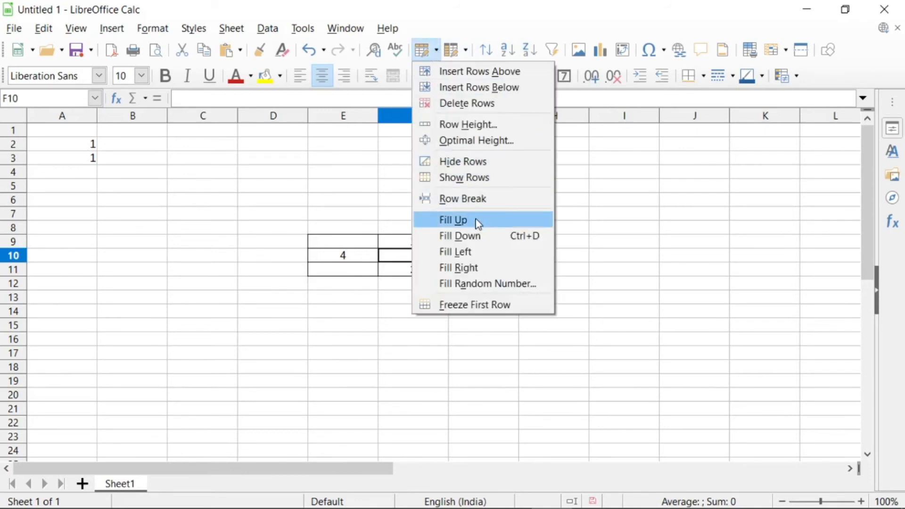
click(559, 245)
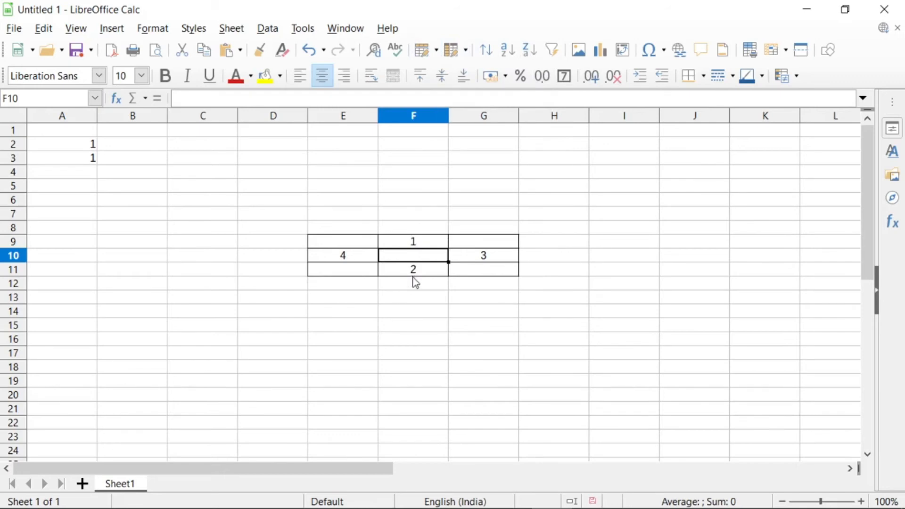
click(437, 49)
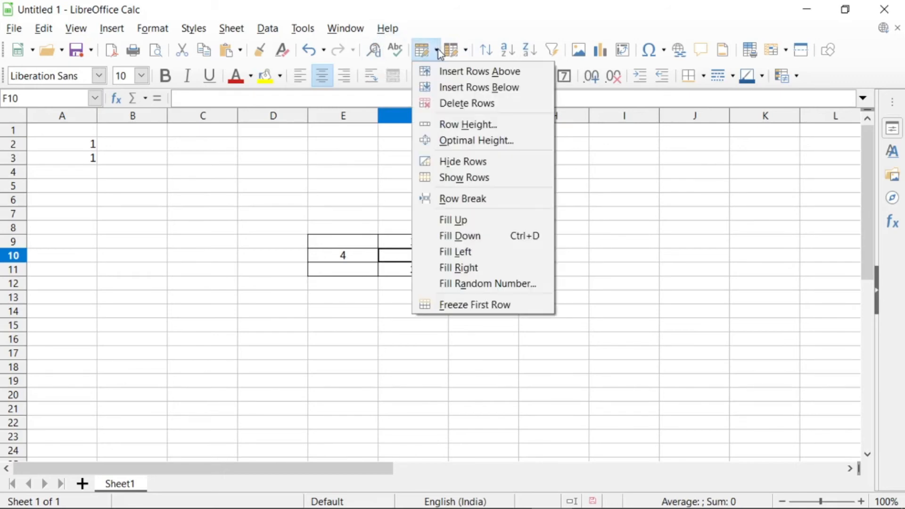
click(455, 220)
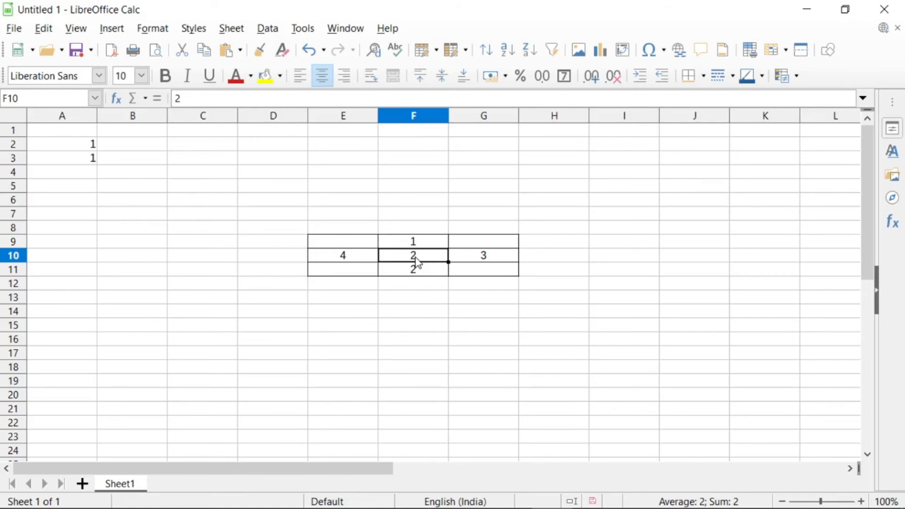
key(Delete)
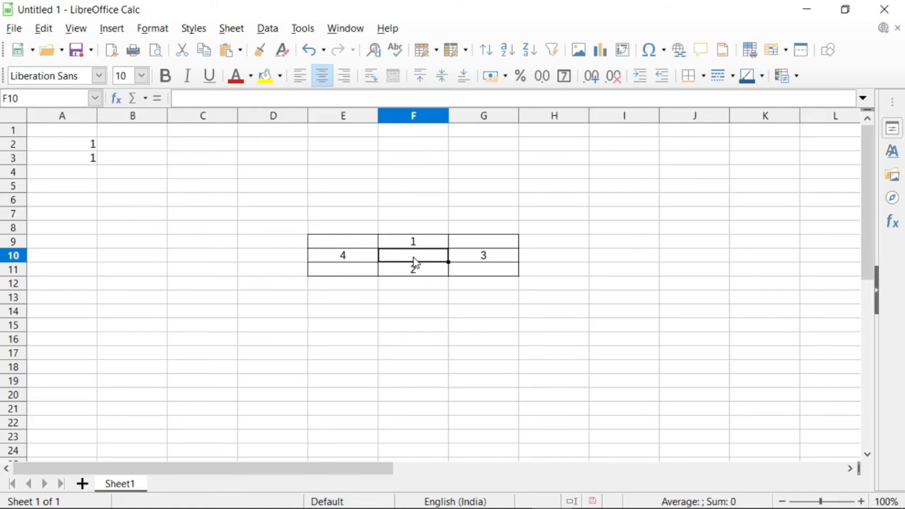
Step: Fill cell F10 from the cell above with Fill Down, and clear F10 again
click(429, 52)
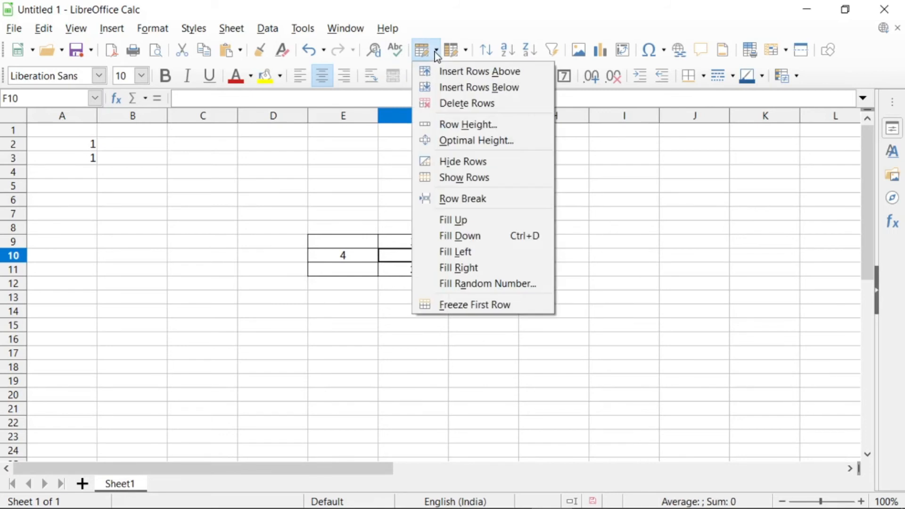
click(451, 236)
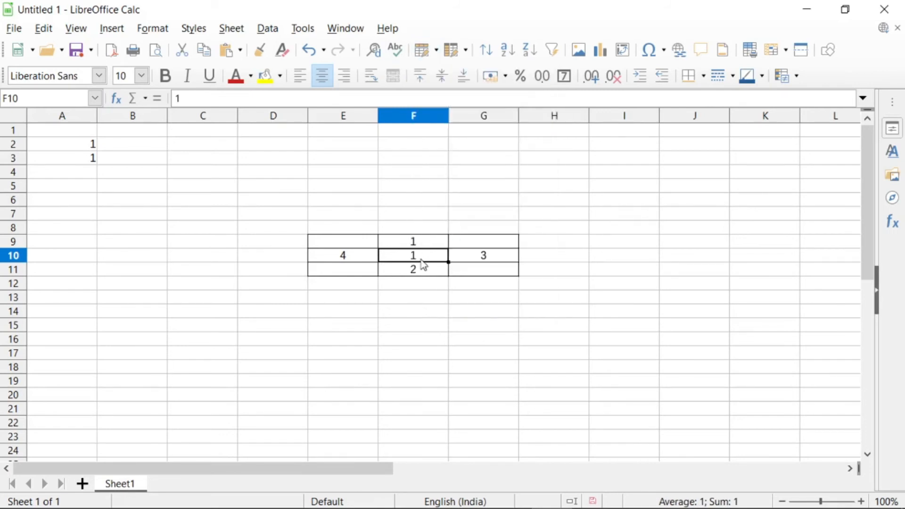
key(Delete)
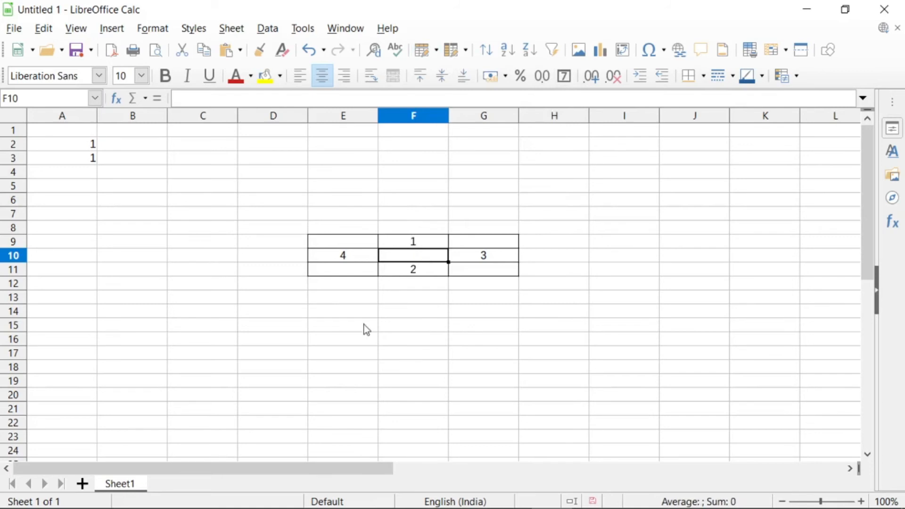
Step: Insert a new column before column A, with cell A2 selected
click(437, 52)
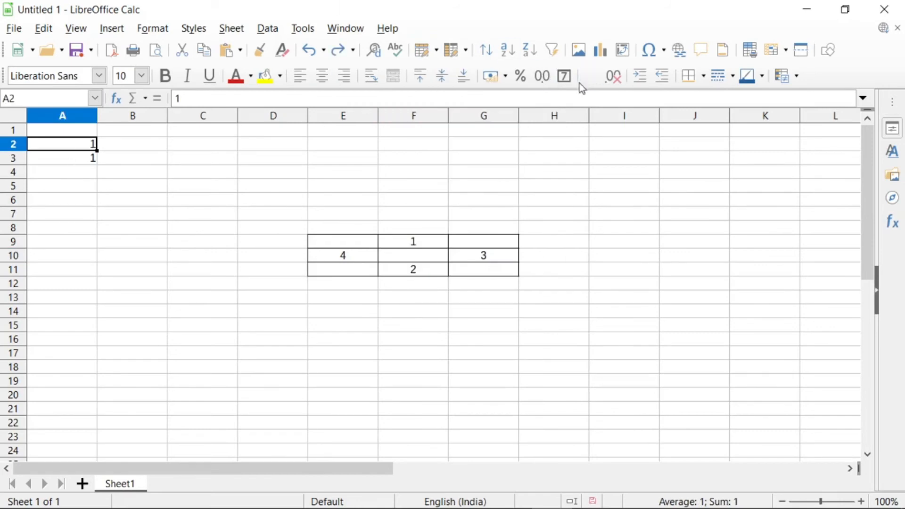
click(465, 50)
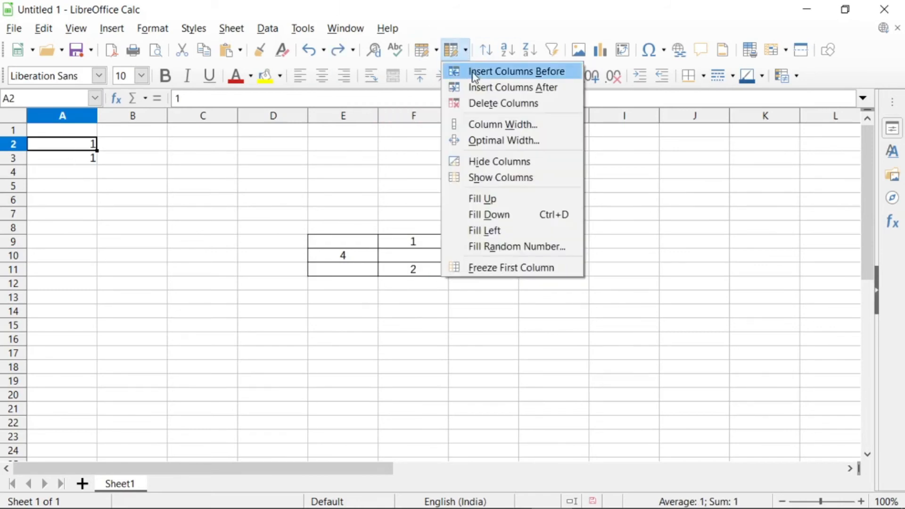
click(196, 202)
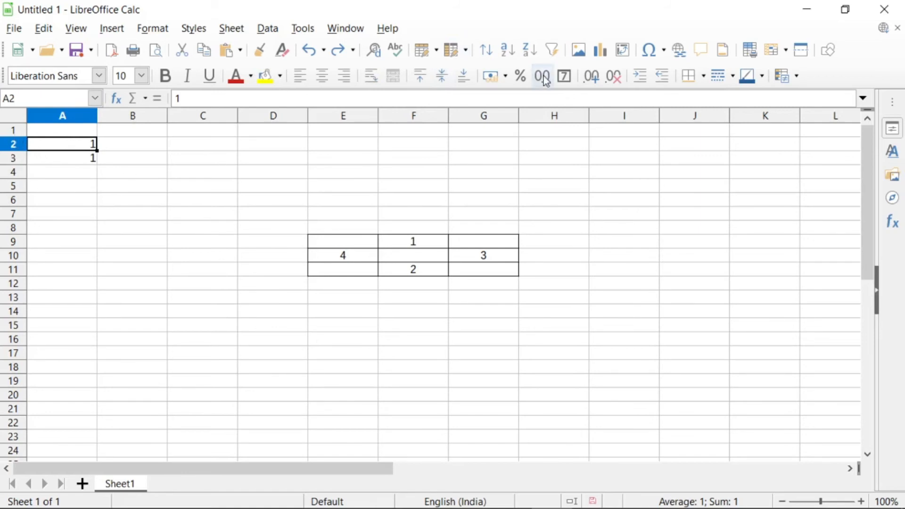
click(466, 51)
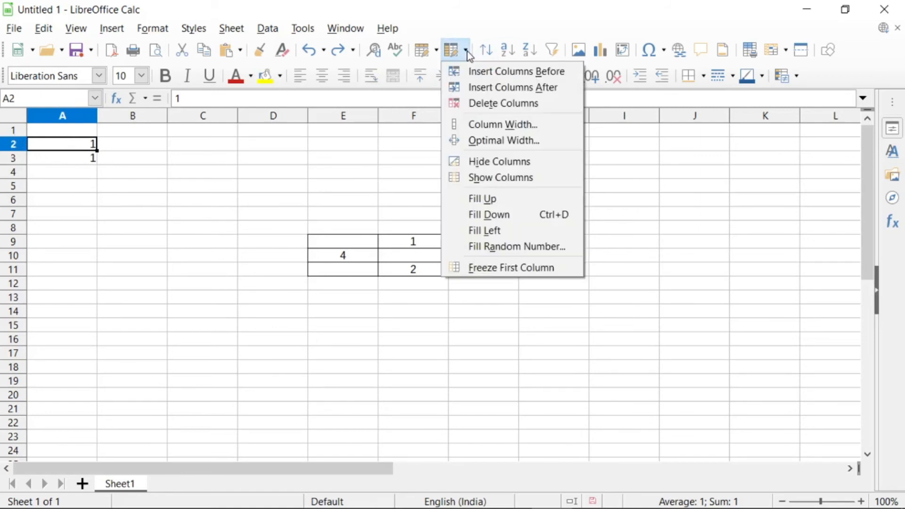
click(487, 75)
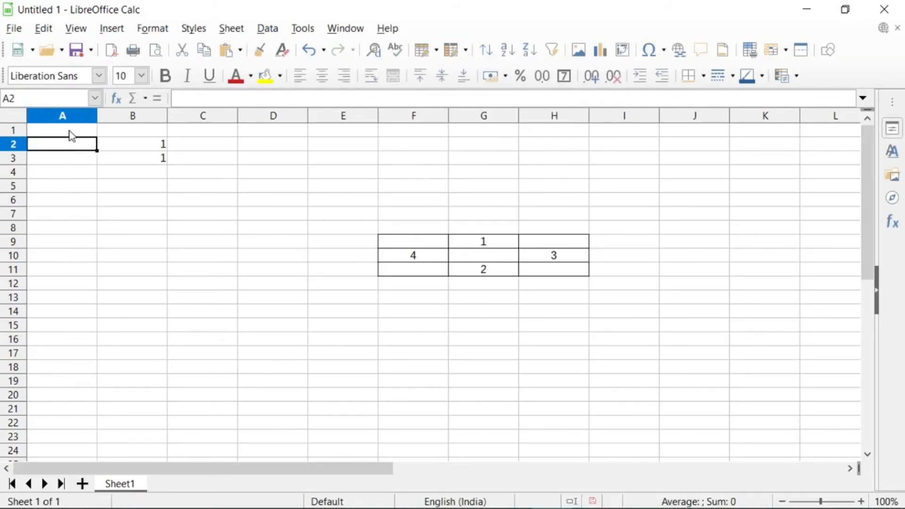
Step: Delete the empty column A
click(438, 51)
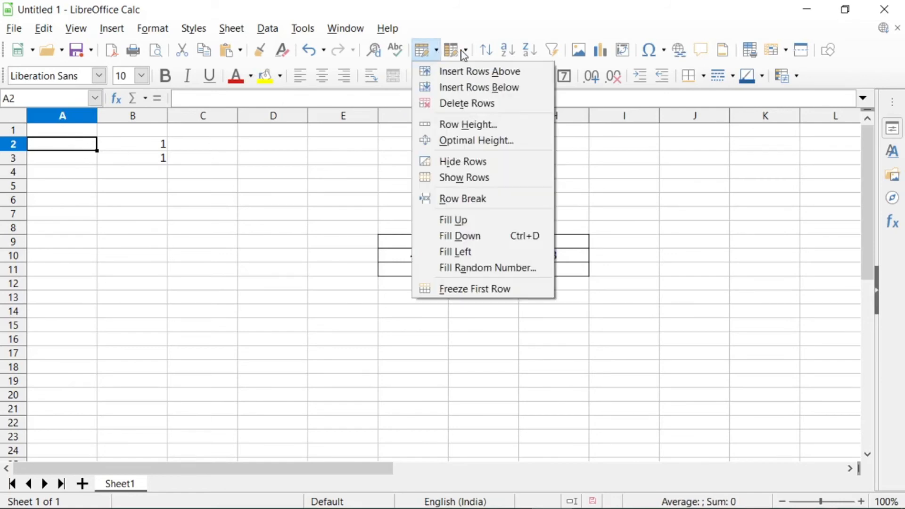
click(461, 50)
click(462, 50)
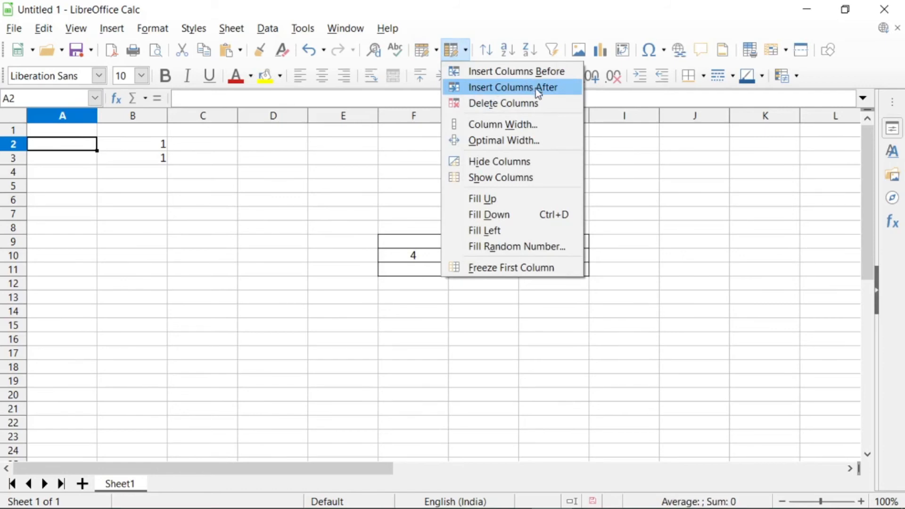
click(534, 110)
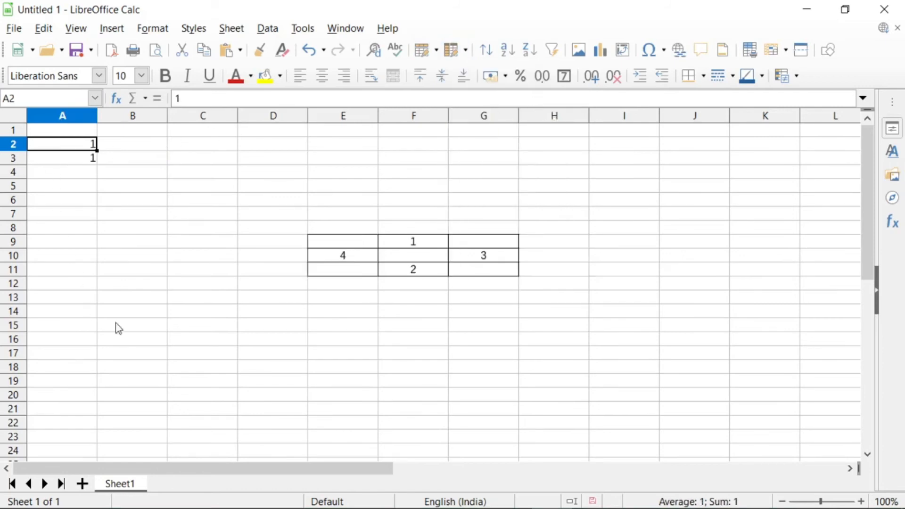
Step: Set the width of column A to 3.10 cm, and undo the width change
click(466, 51)
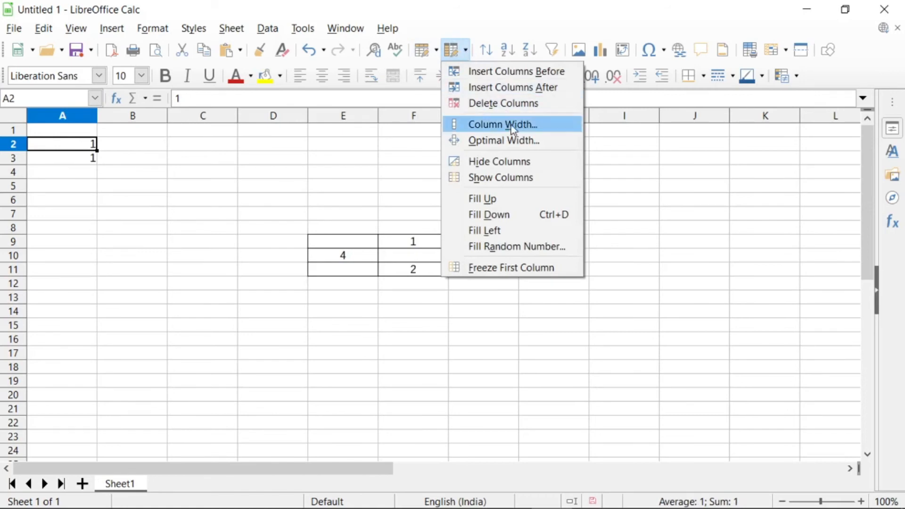
click(500, 130)
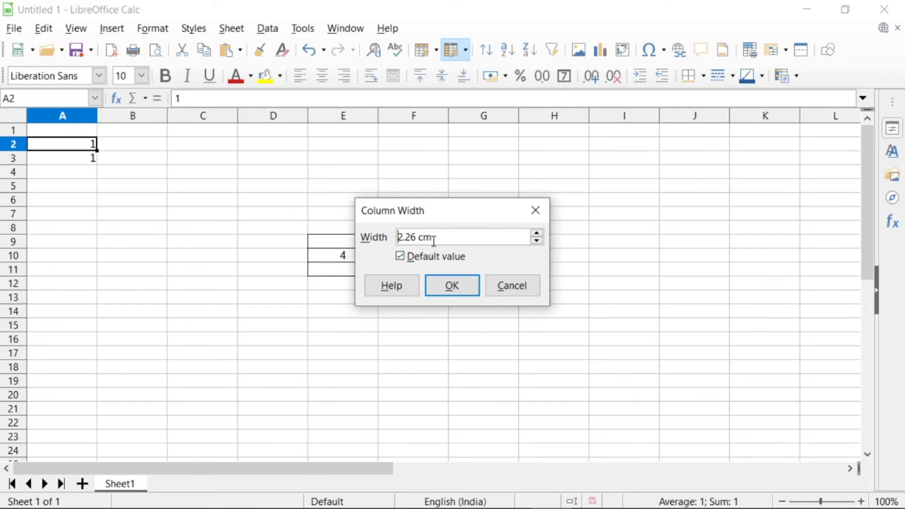
click(538, 233)
click(537, 233)
click(537, 233)
click(537, 234)
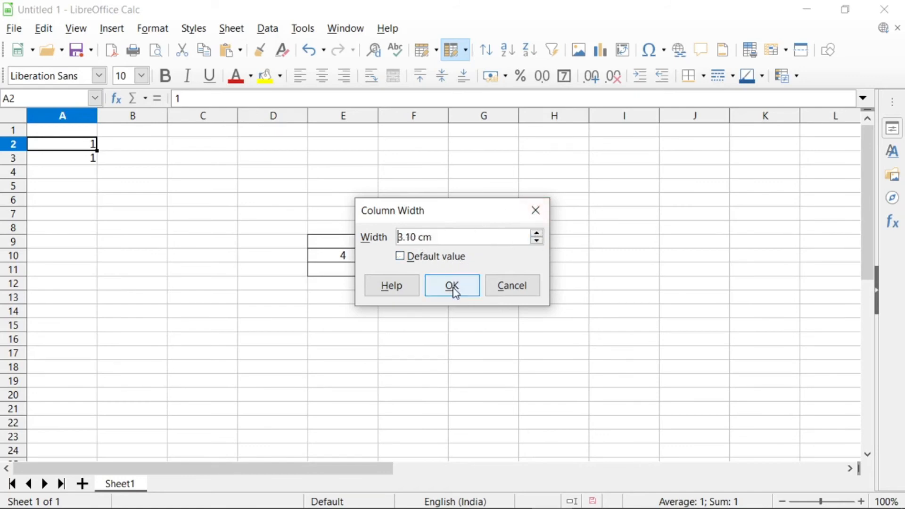
click(452, 286)
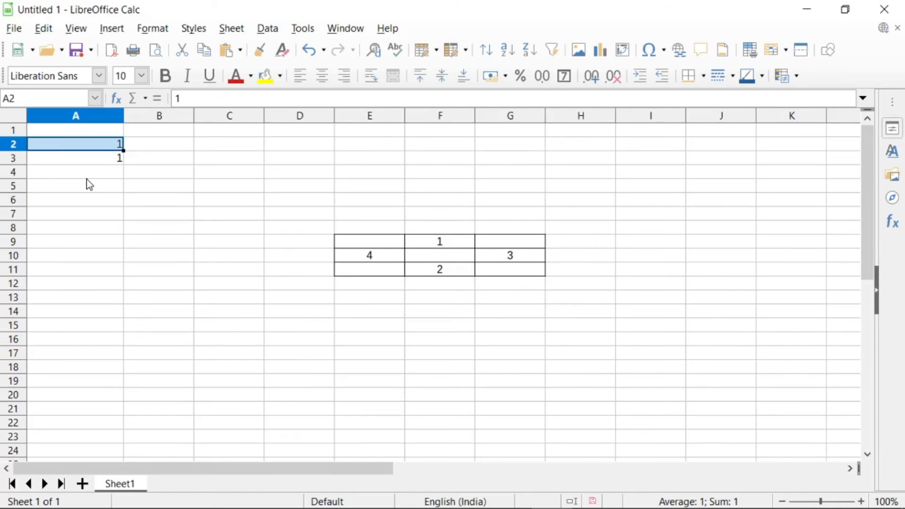
key(ctrl+z)
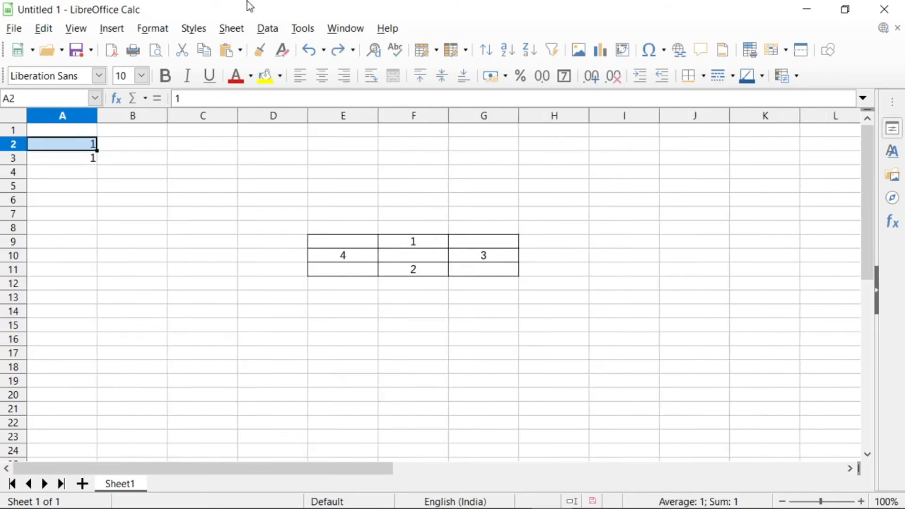
click(466, 51)
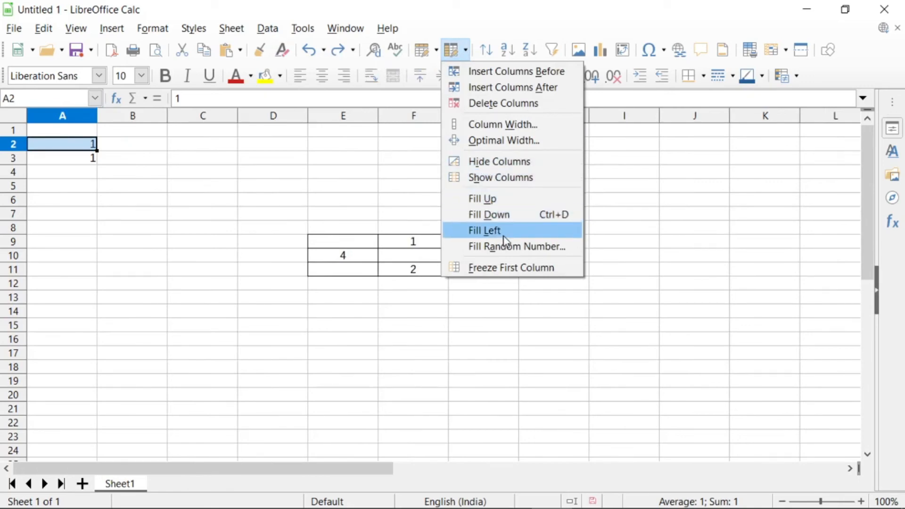
click(586, 336)
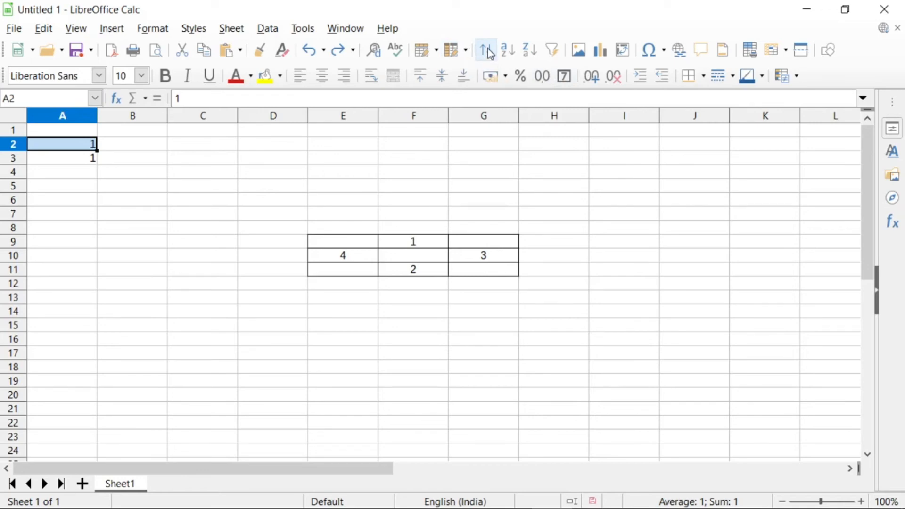
Step: Enter the numbers 2, 5 and 5 in cells C9, C10 and C11
click(235, 241)
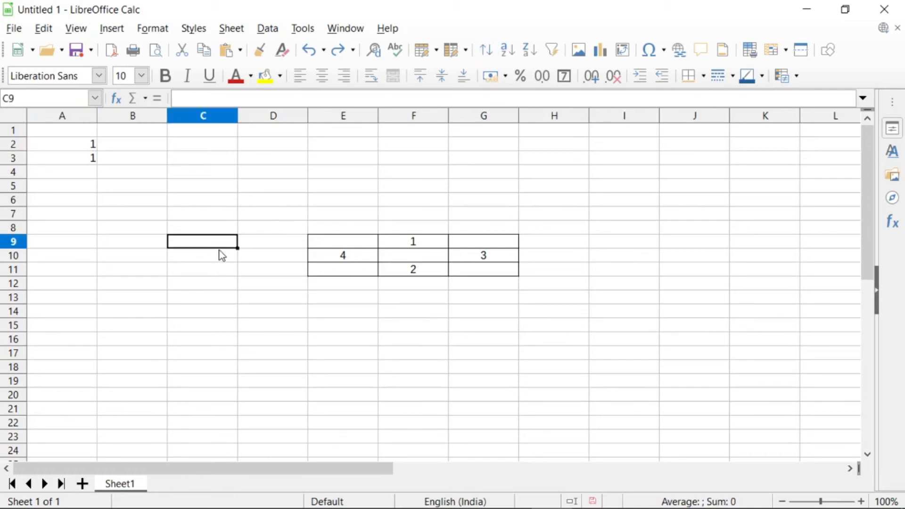
text(2)
key(Return)
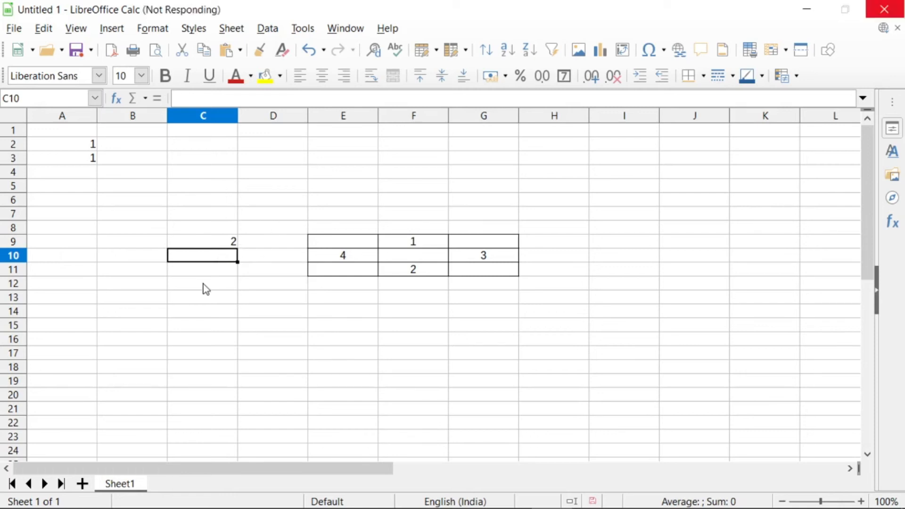
text(5)
key(Return)
text(5)
key(Return)
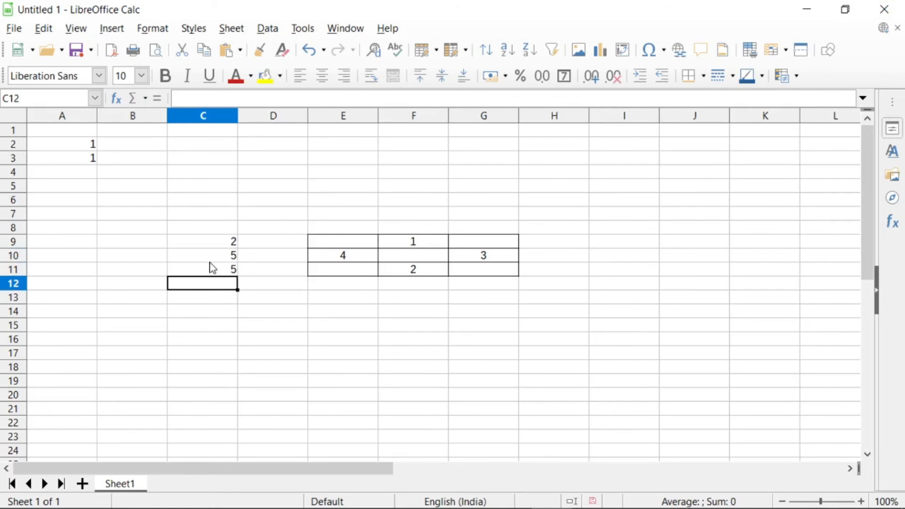
Step: Delete the contents of cell C11, enter 1 there instead, and enter 3 in cell C12
click(220, 270)
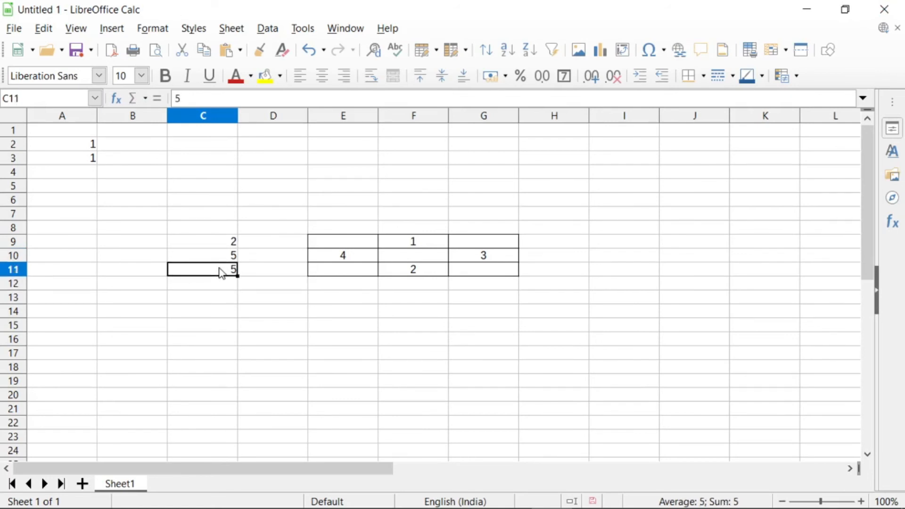
key(BackSpace)
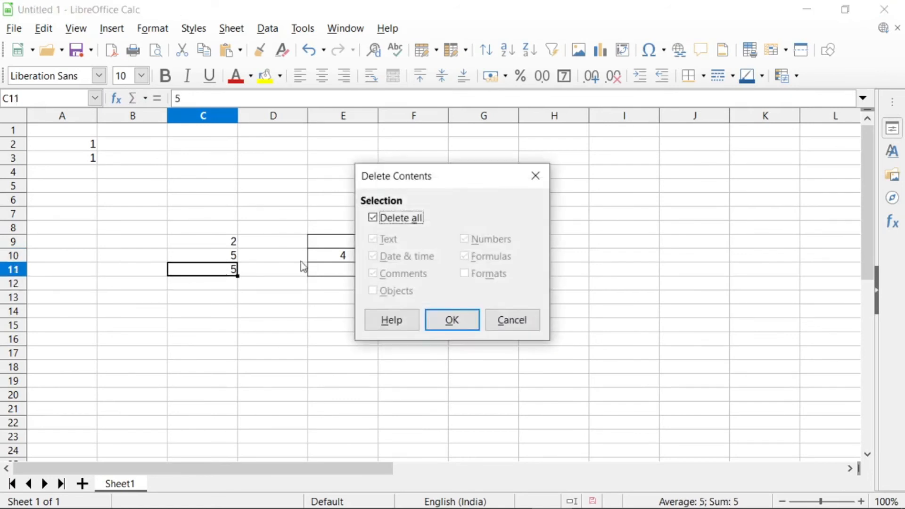
click(452, 320)
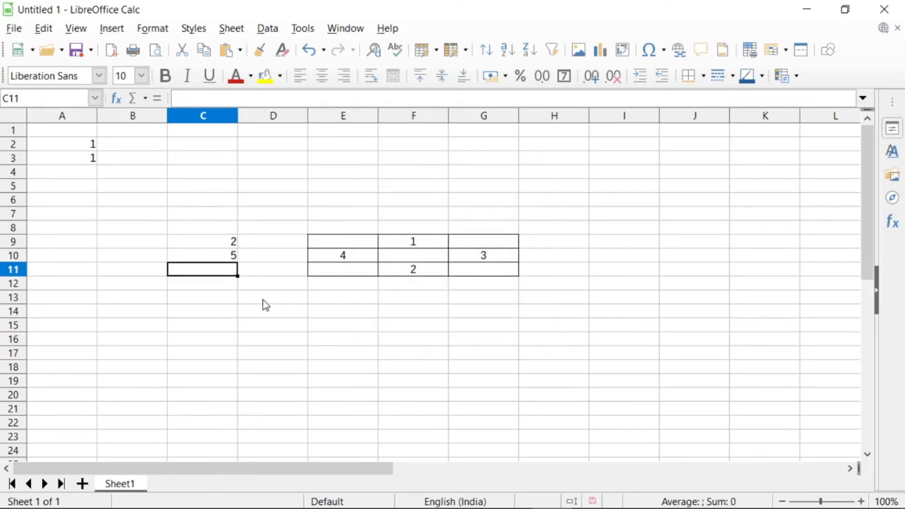
text(1)
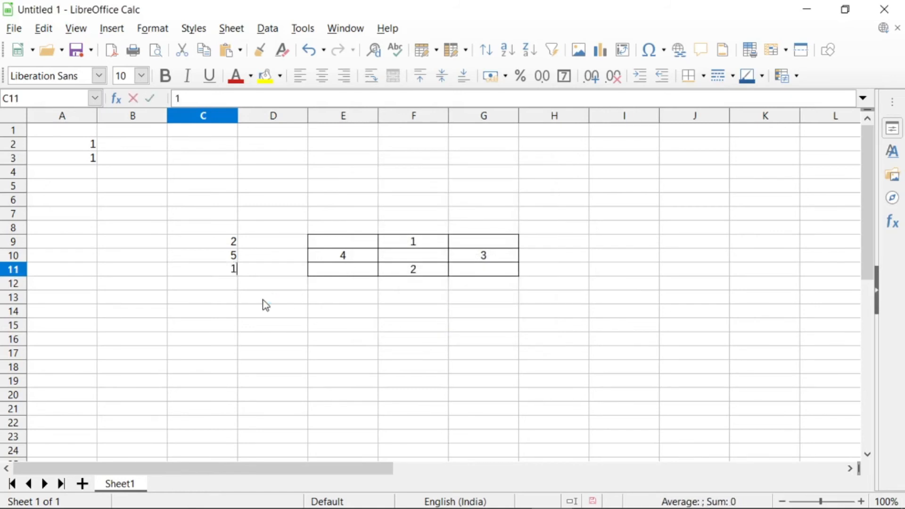
key(Return)
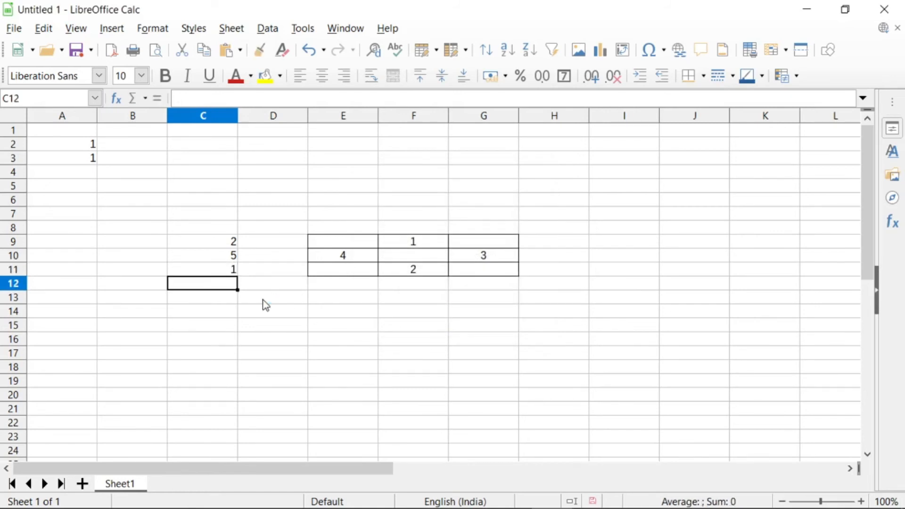
text(3)
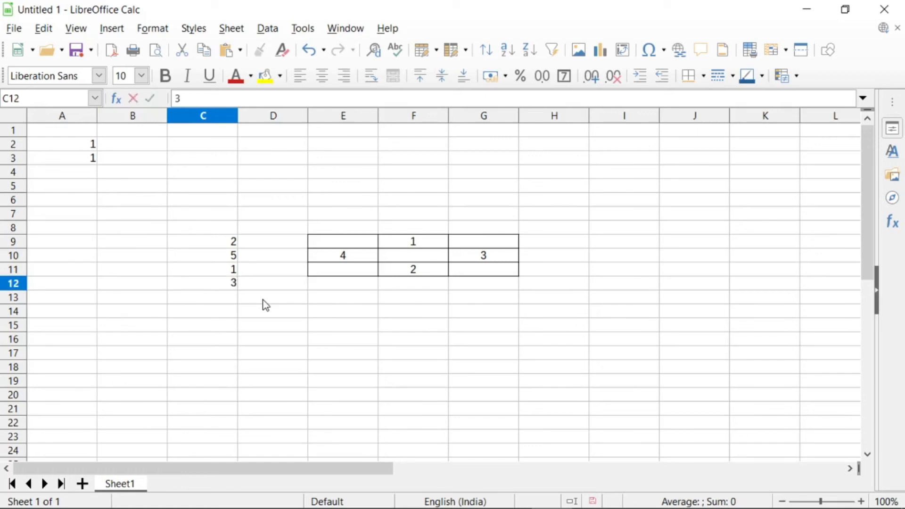
key(Up)
Step: Enter 4 in cell C8, directly above the existing numbers in column C
key(Up)
key(Up)
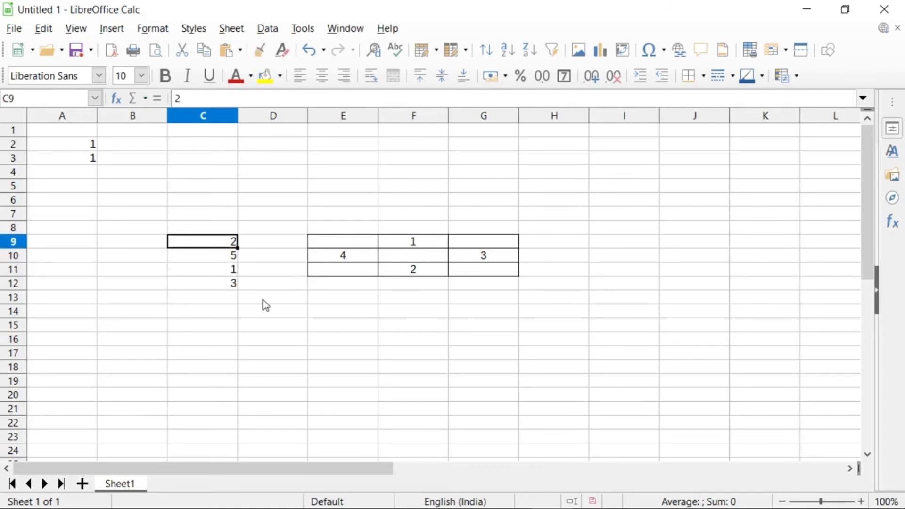
key(Up)
text(4)
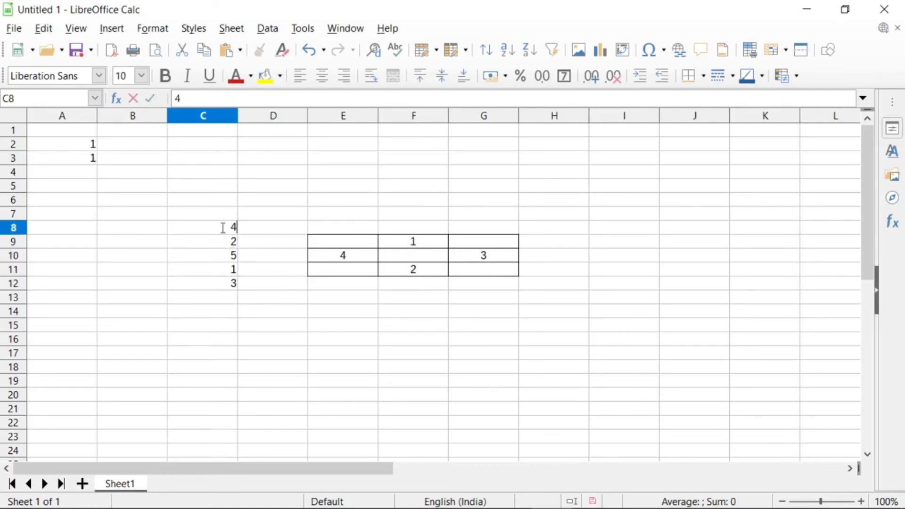
drag(223, 228, 235, 297)
click(226, 293)
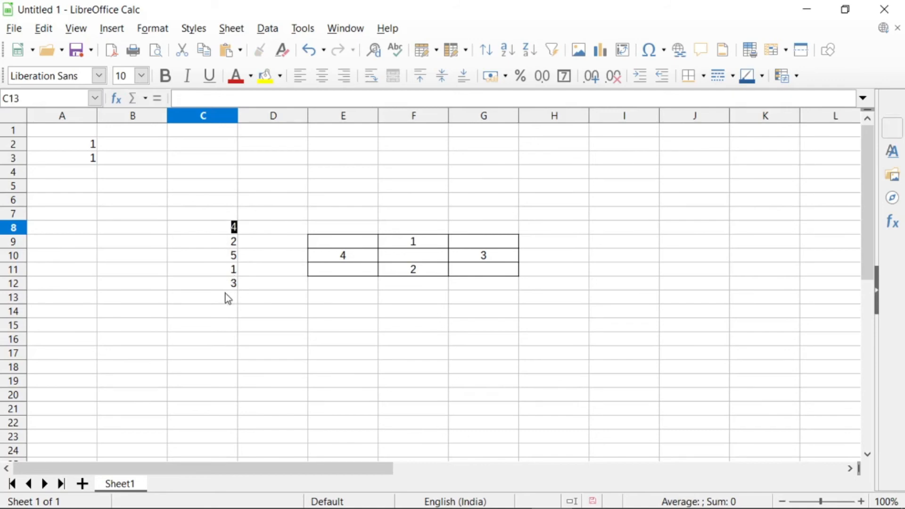
Step: Sort the range C8:C12 by column C in ascending order using the Sort dialog
click(202, 229)
drag(228, 234, 234, 286)
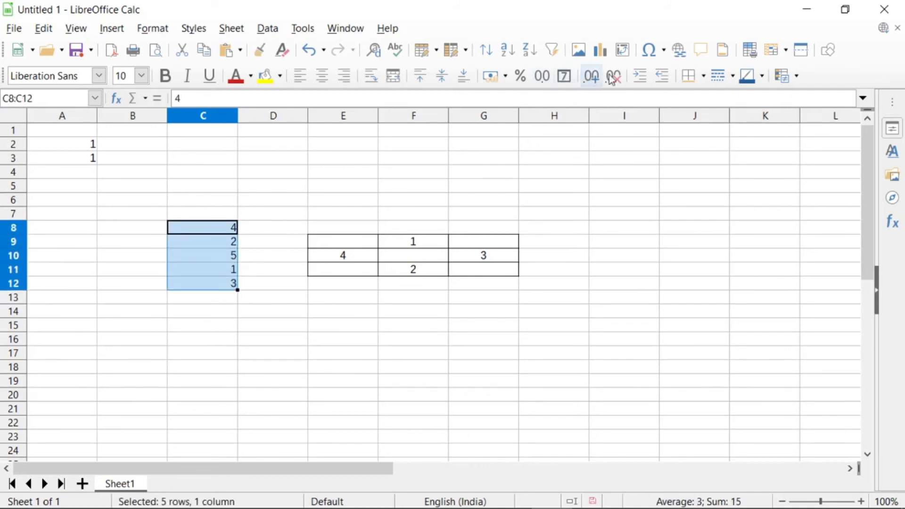
click(489, 55)
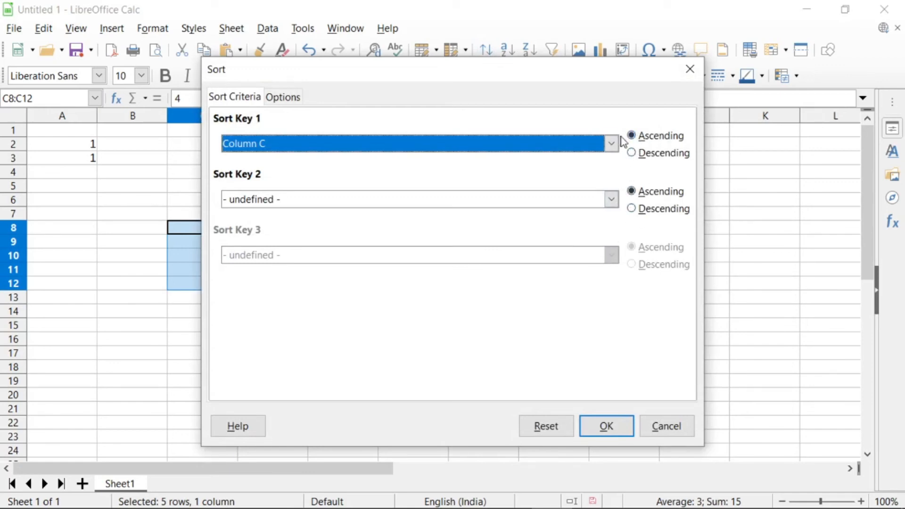
click(633, 154)
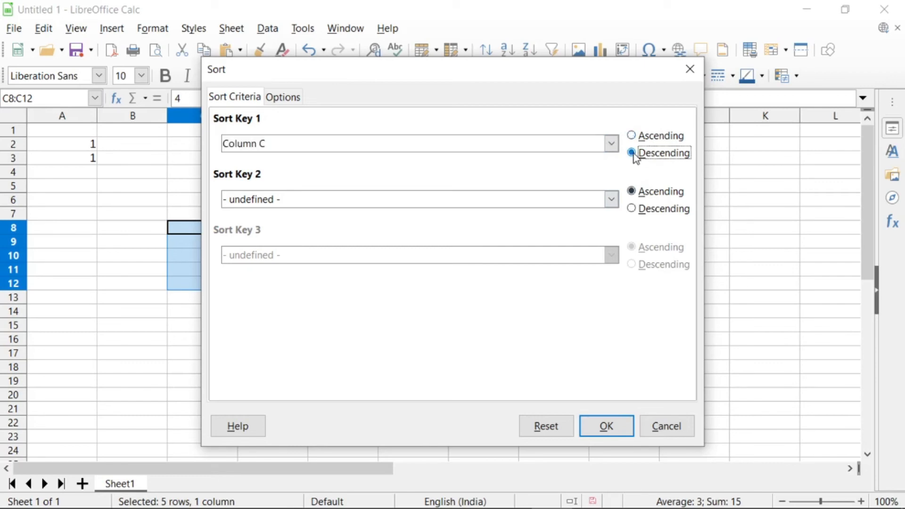
click(632, 136)
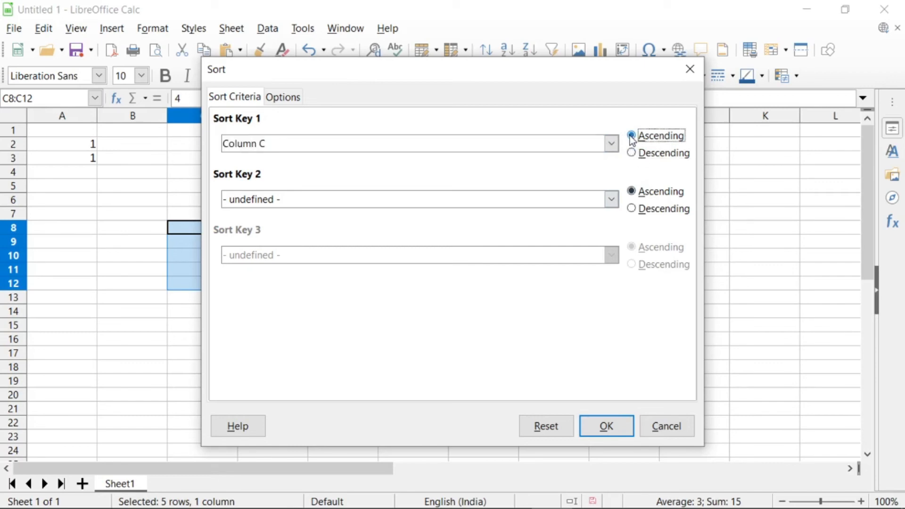
click(608, 429)
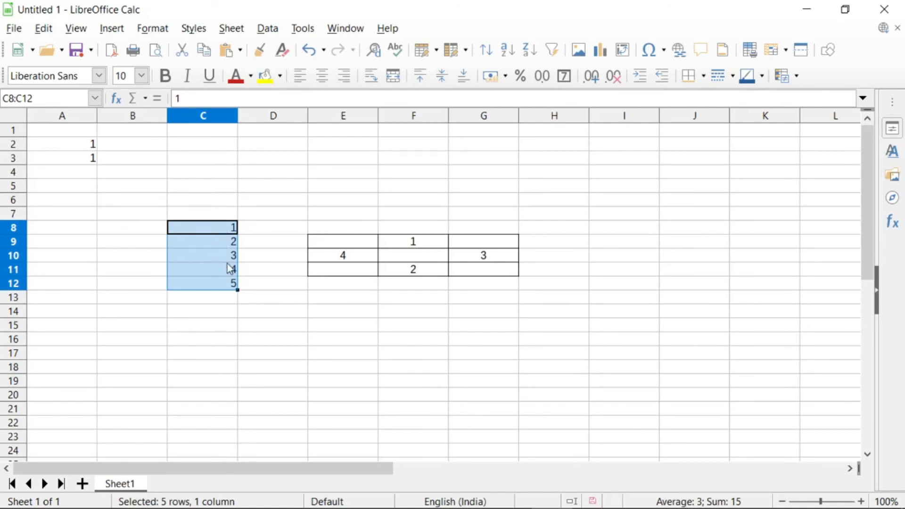
click(225, 316)
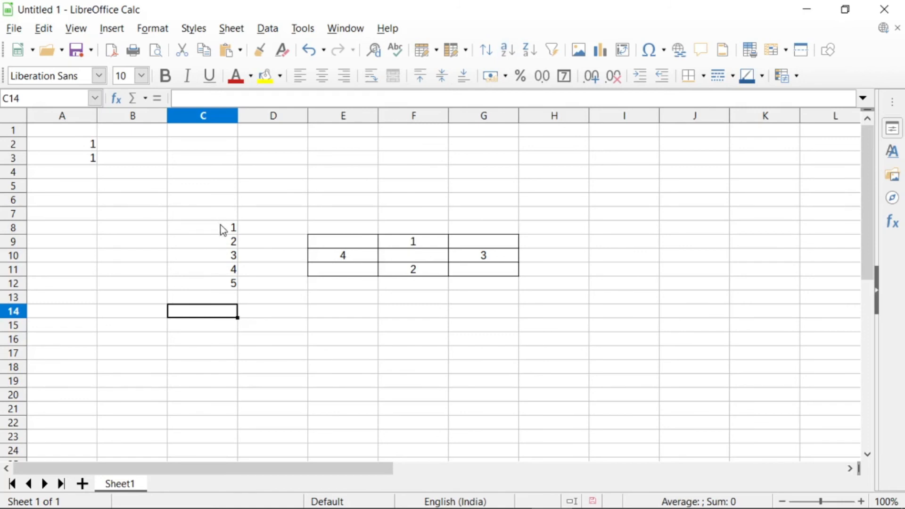
Step: Undo the sort of the numbers in C8:C12 and deselect the range
drag(225, 230, 223, 278)
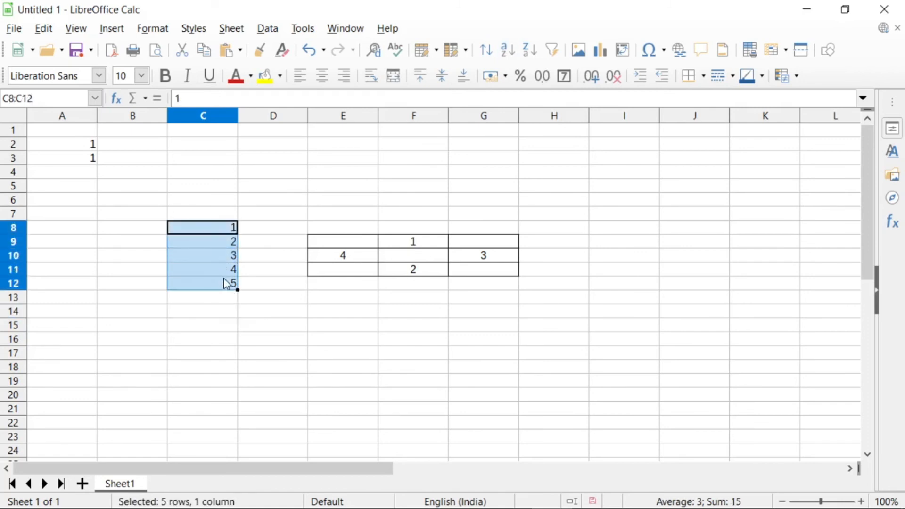
click(270, 312)
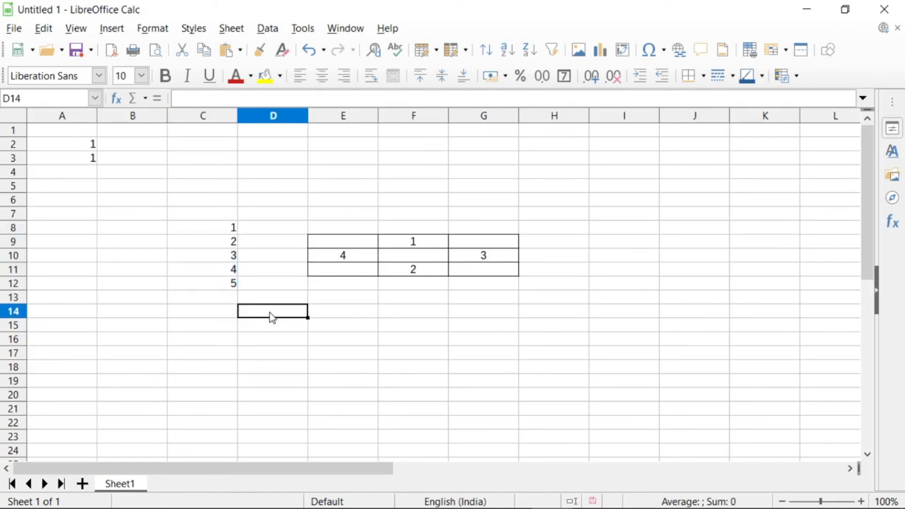
key(ctrl+z)
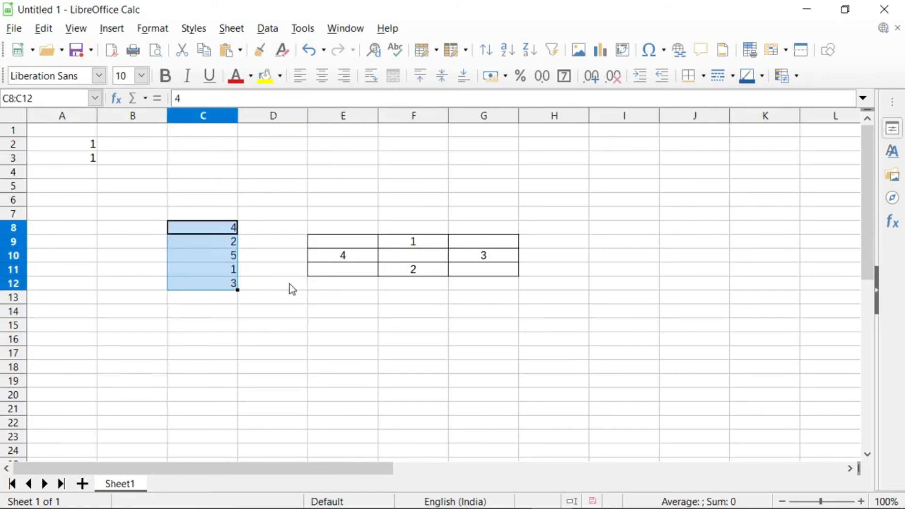
click(258, 342)
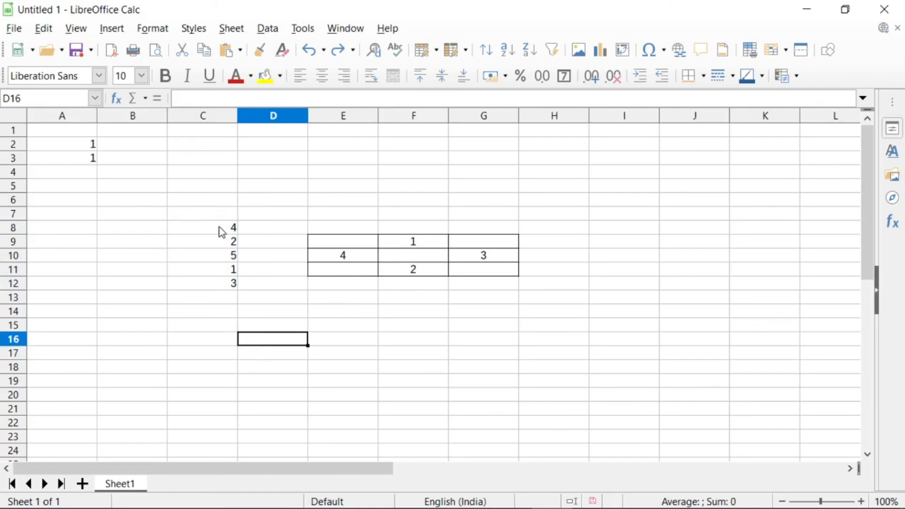
Step: Sort the numbers in C8:C12 with the quick Sort Ascending command
drag(224, 232, 227, 287)
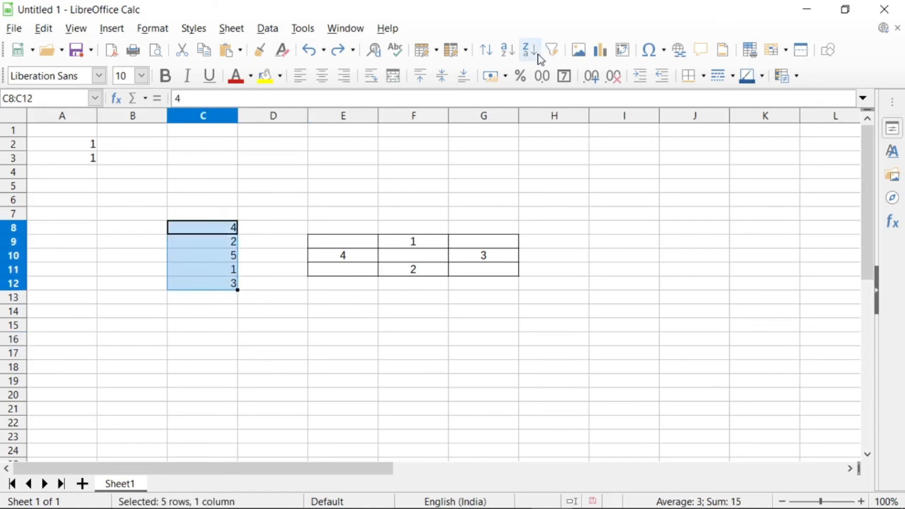
click(507, 50)
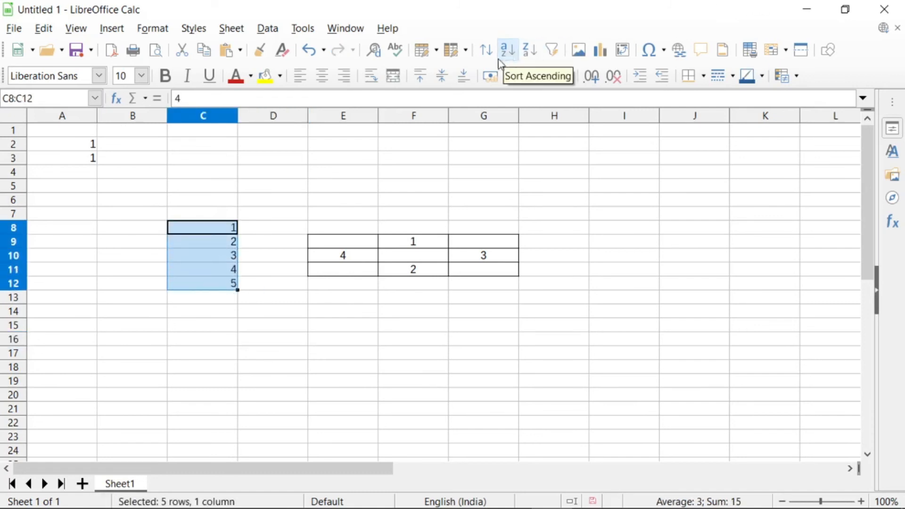
click(235, 341)
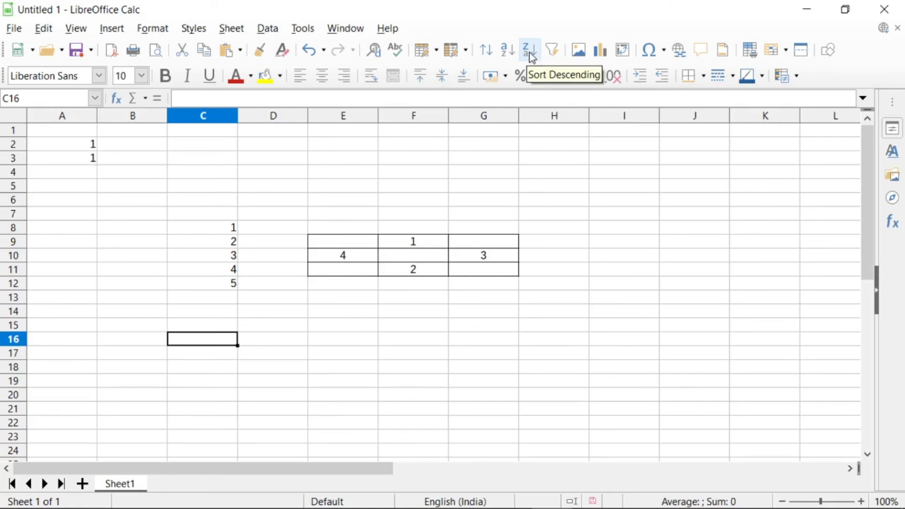
Step: Sort the numbers in C8:C12 with the quick Sort Descending command
drag(227, 228, 226, 278)
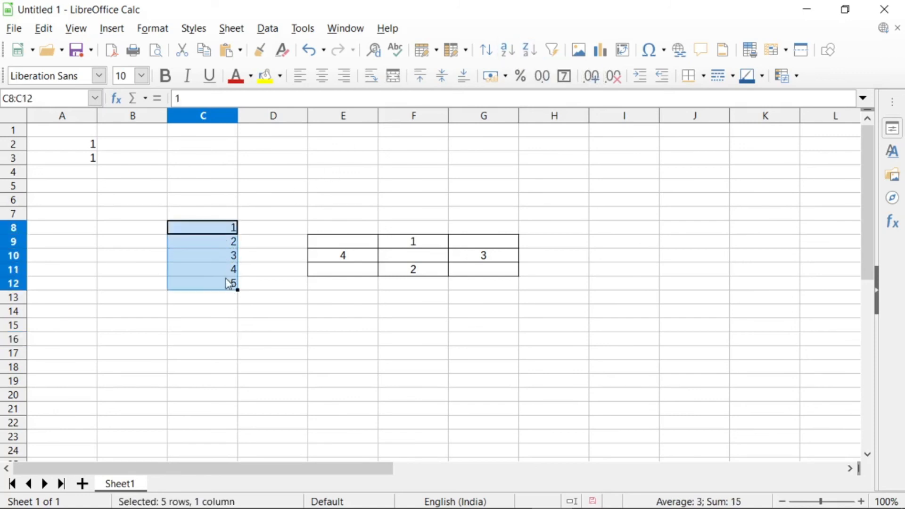
click(528, 54)
click(288, 283)
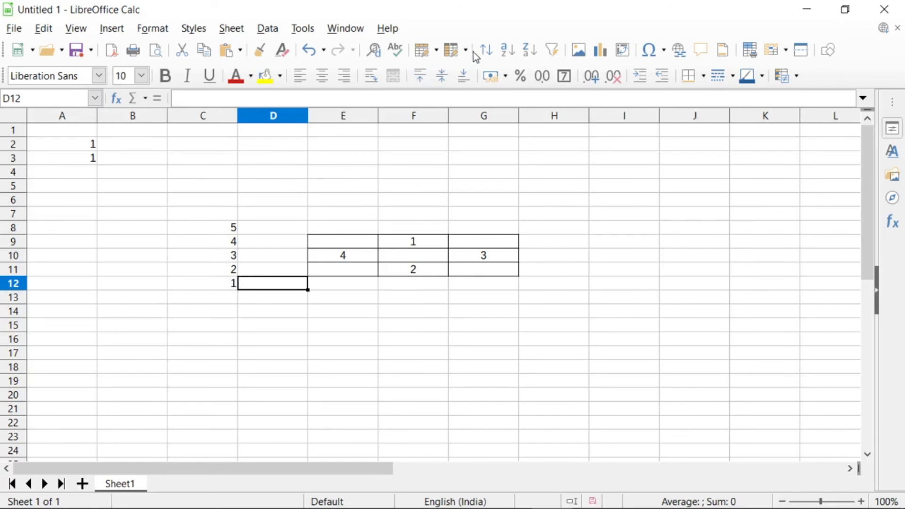
click(488, 50)
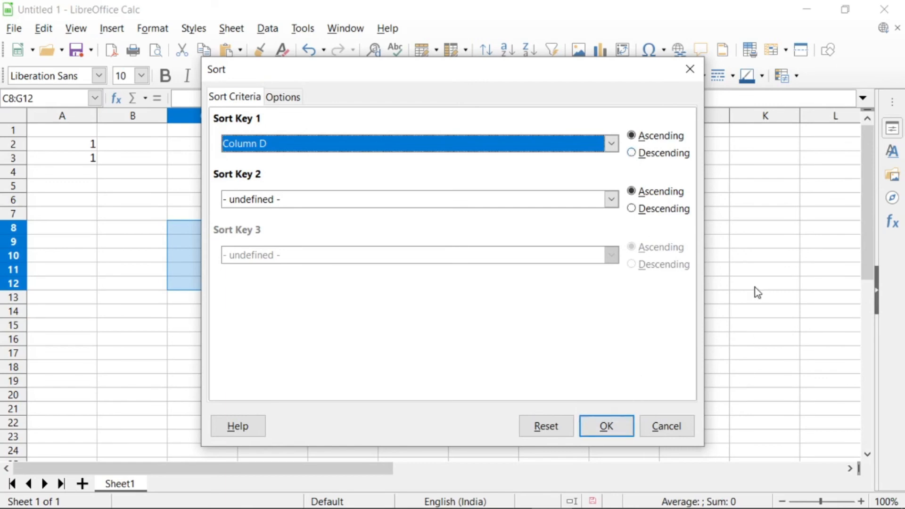
click(690, 69)
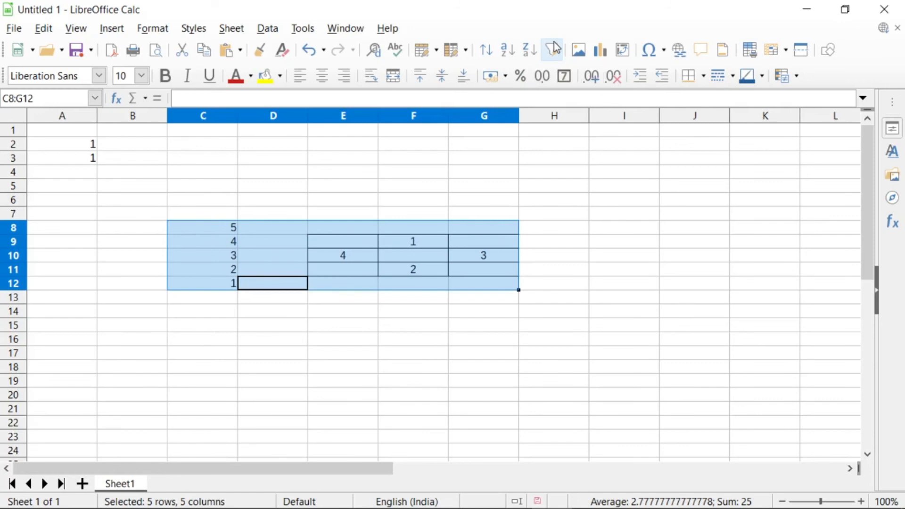
click(466, 313)
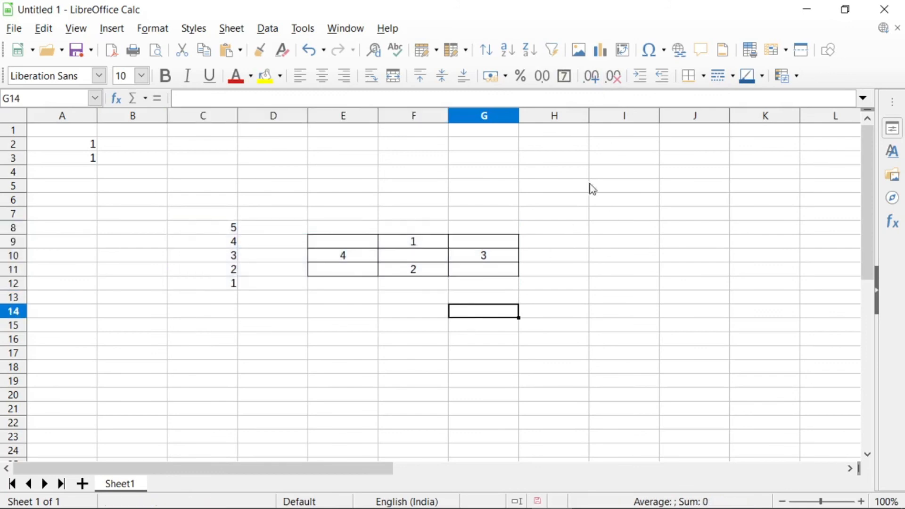
Step: Insert the image (124).jpg from Saved Pictures and move its upper-left corner to about 4.26 / 2.49, close to cell C6
click(579, 50)
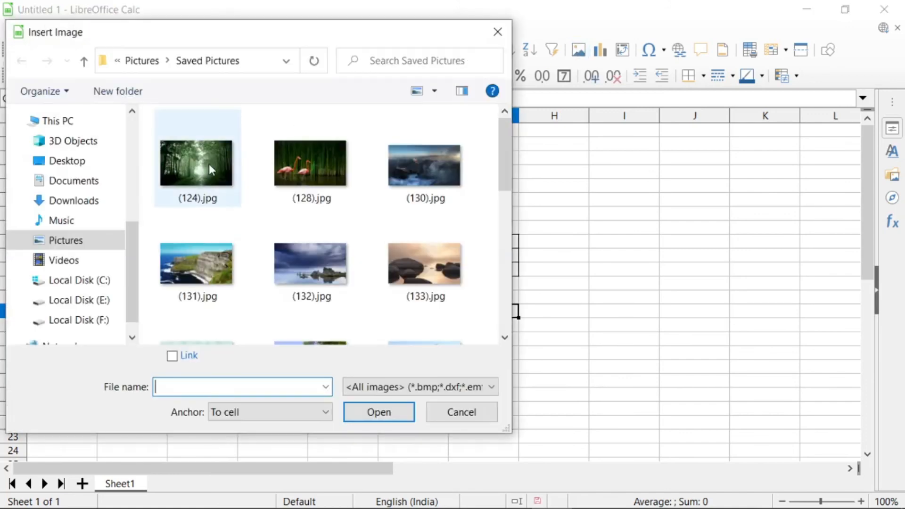
click(208, 163)
click(375, 412)
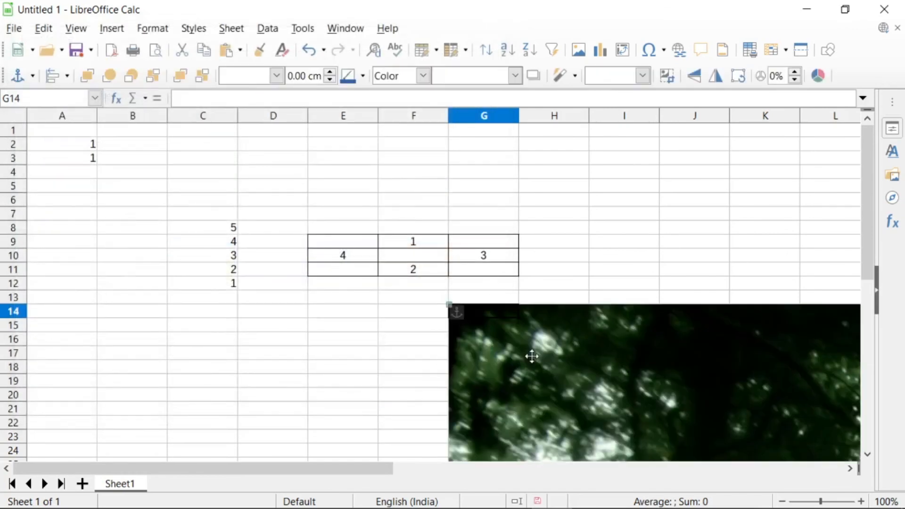
drag(507, 347, 243, 257)
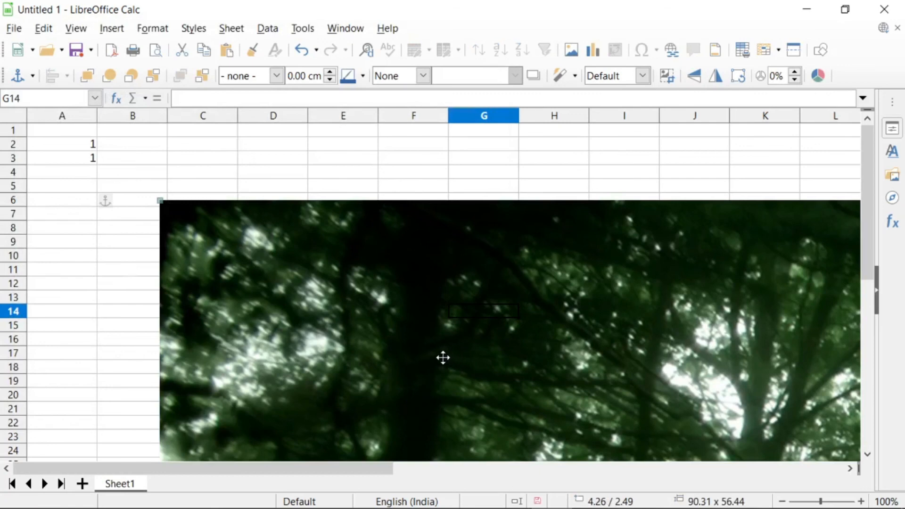
Step: Delete the inserted image and insert a normal pie chart using the wizard's default settings
key(Delete)
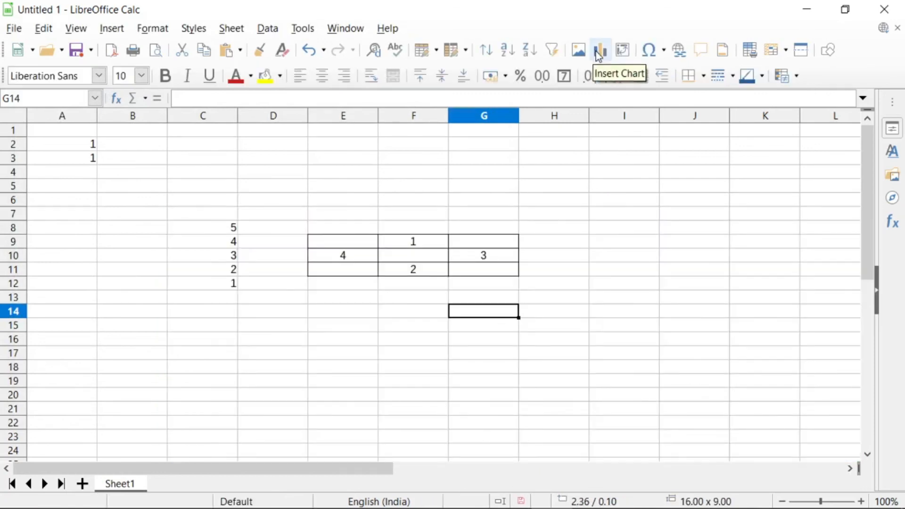
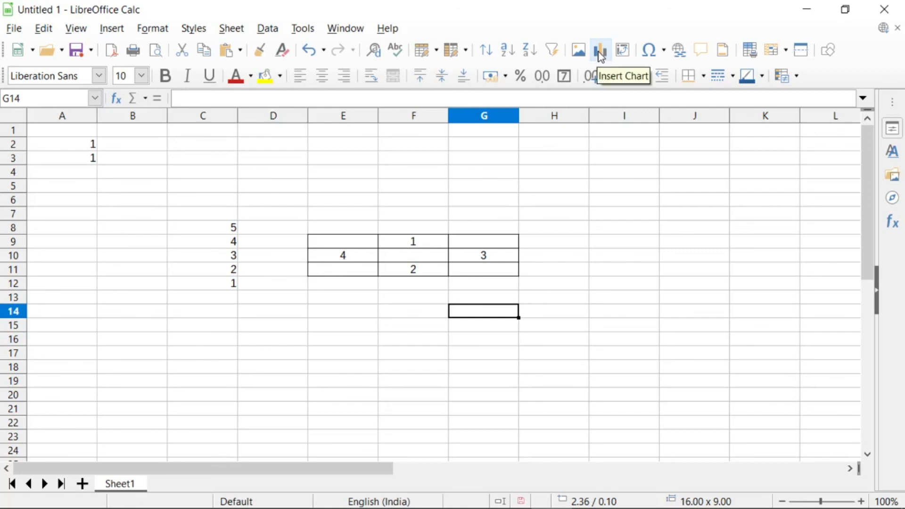
click(600, 51)
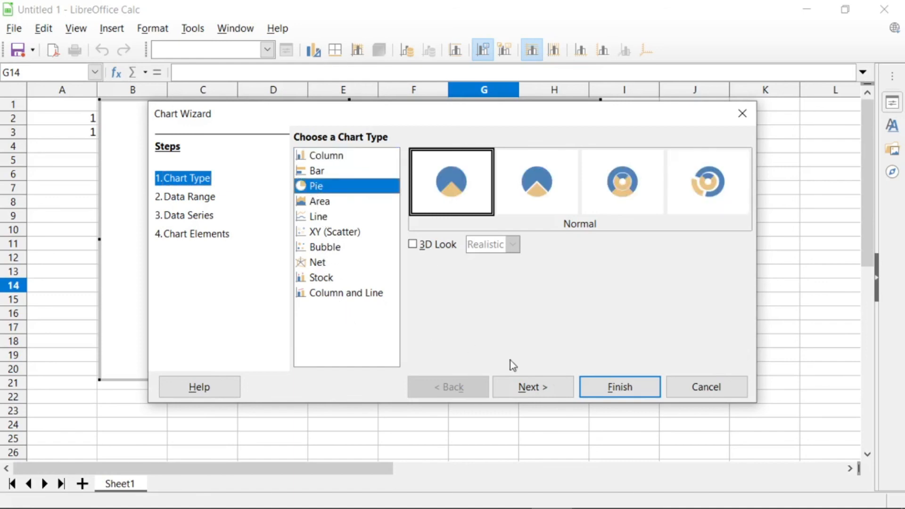
click(621, 387)
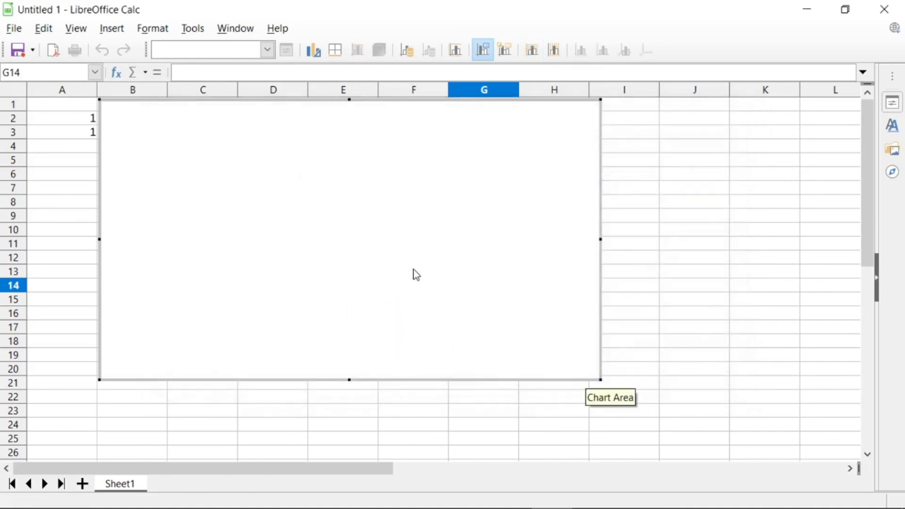
Step: Give the chart's legend a continuous red border
click(411, 250)
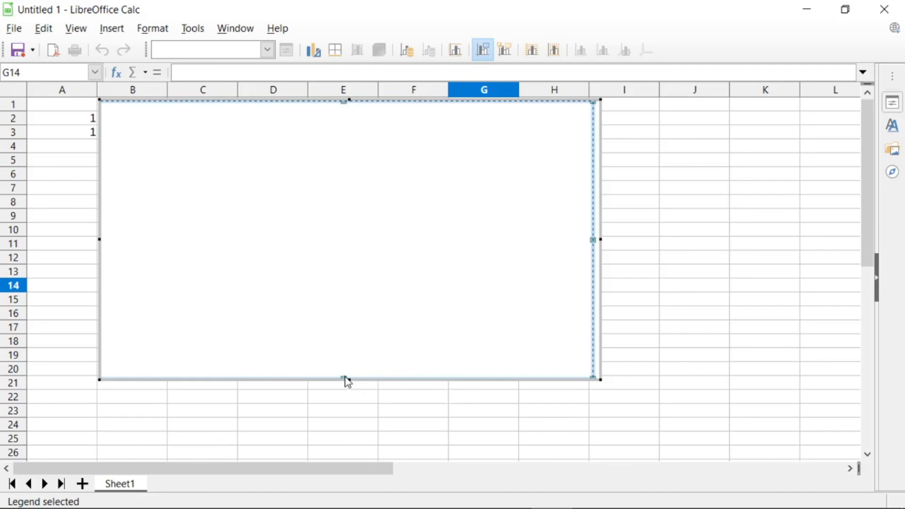
click(345, 377)
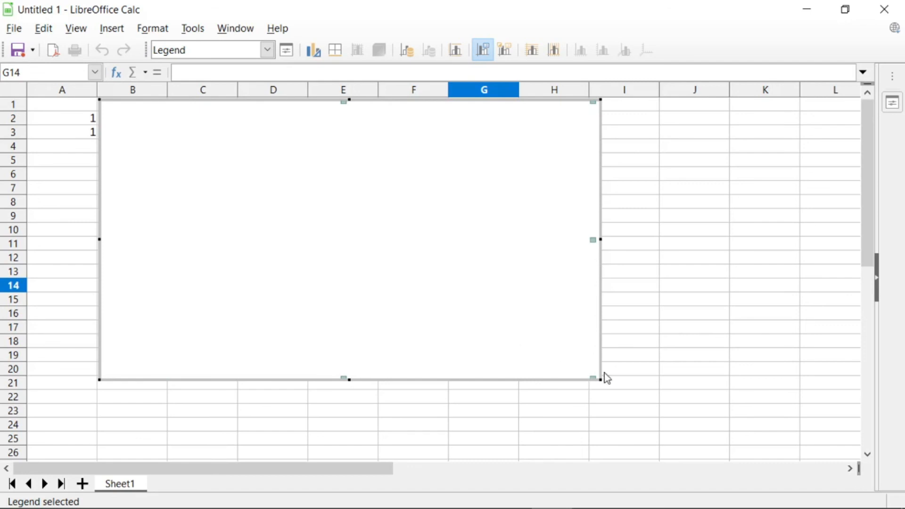
click(287, 50)
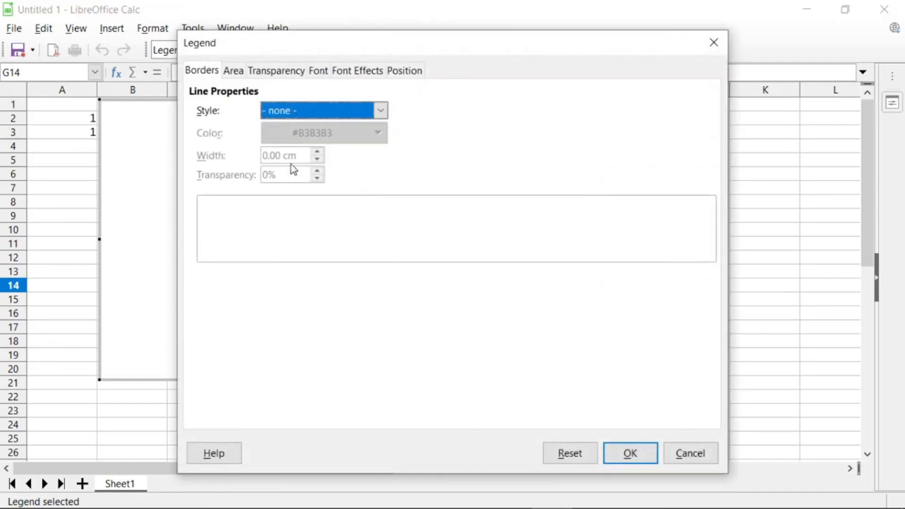
click(381, 111)
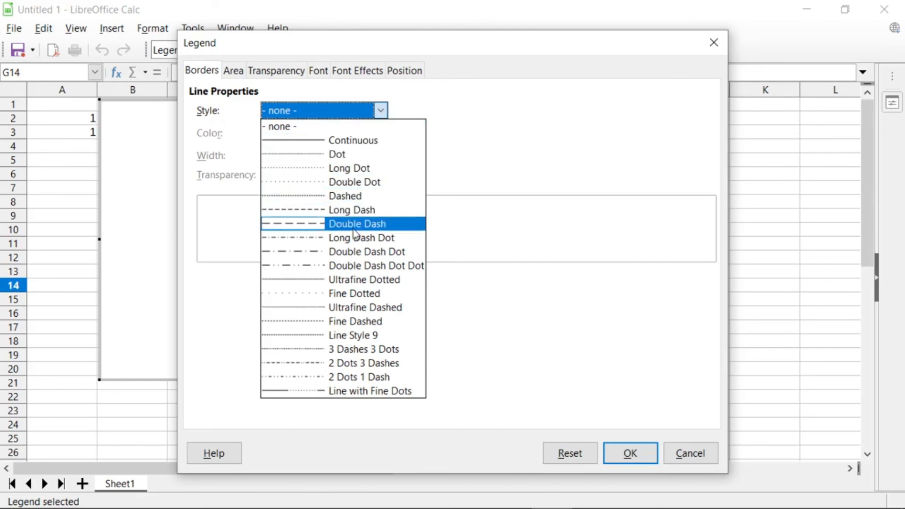
click(344, 141)
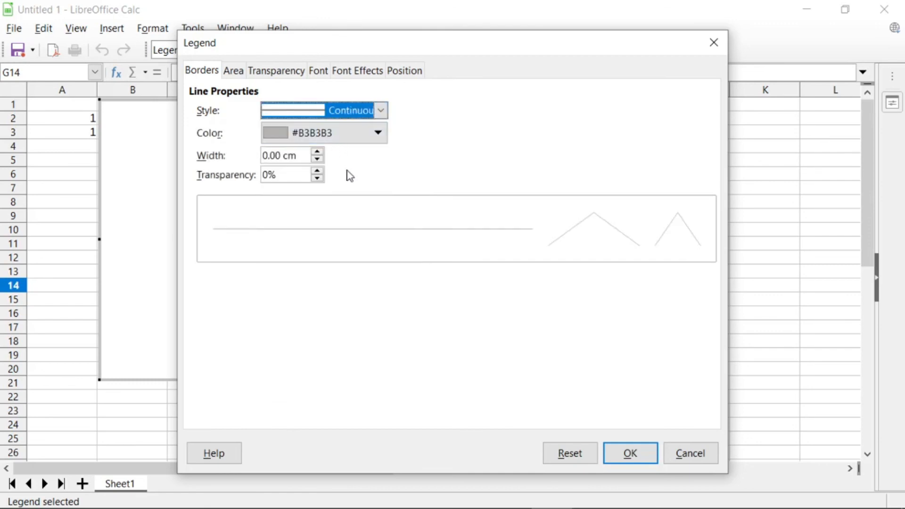
click(380, 134)
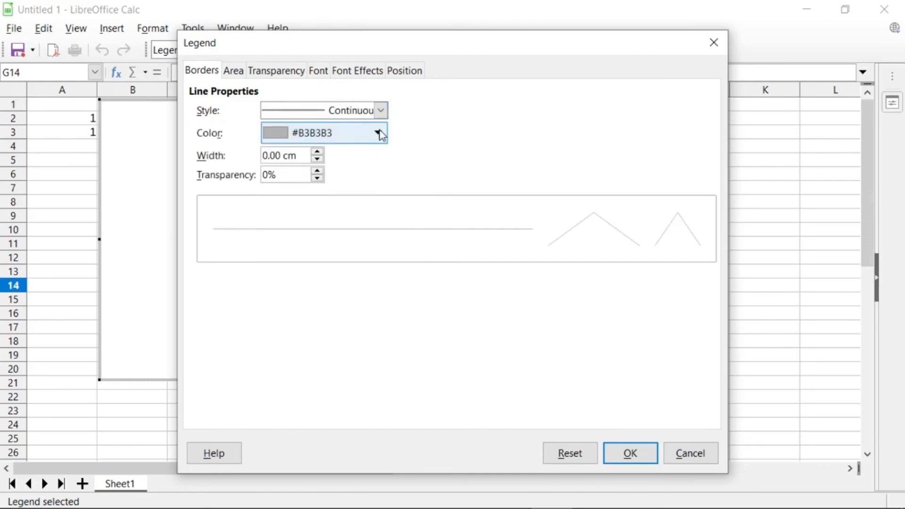
click(326, 185)
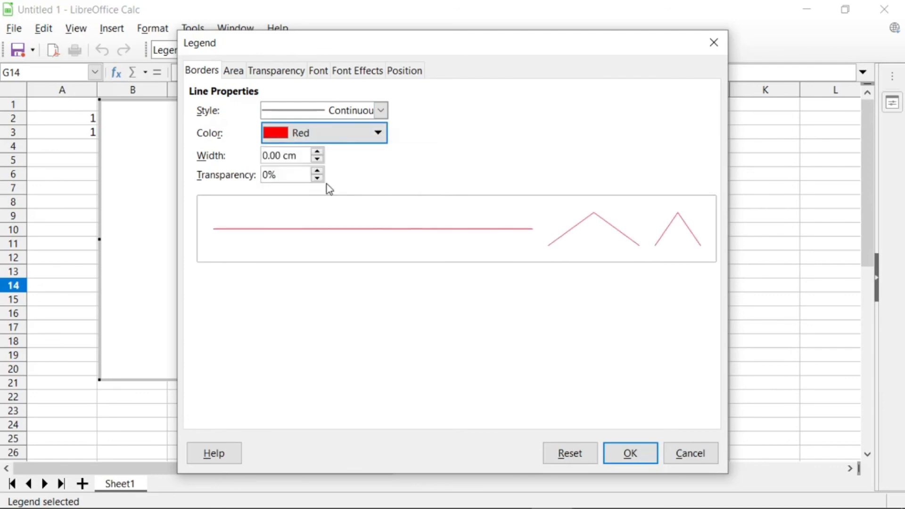
click(637, 457)
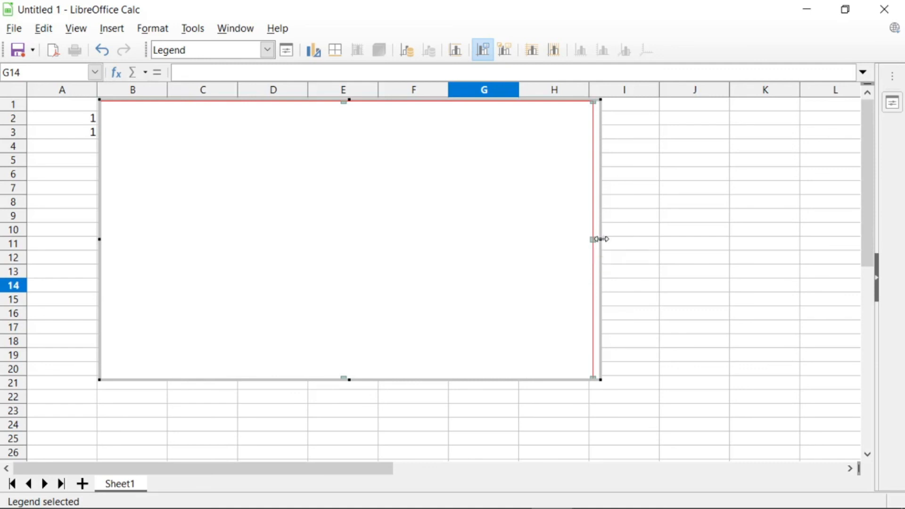
Step: Narrow the chart so it ends partway across column H, and delete the selected legend
drag(601, 239, 562, 239)
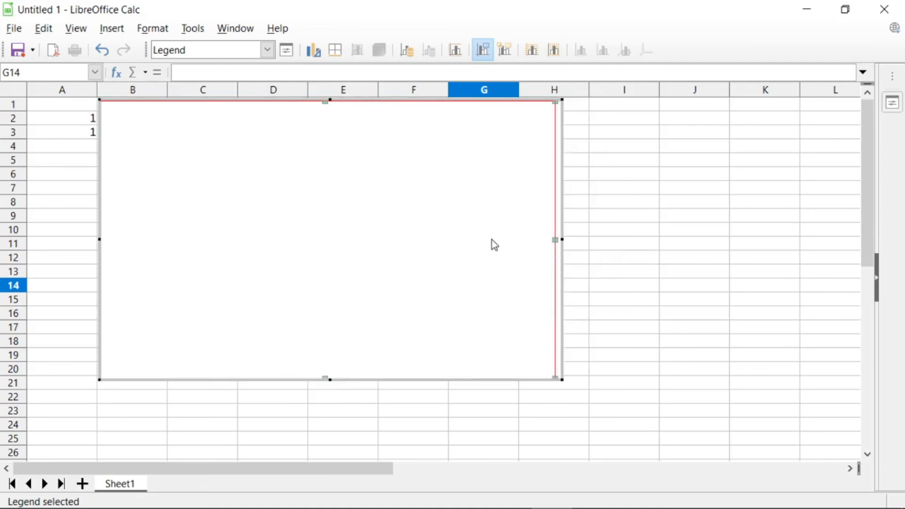
key(Delete)
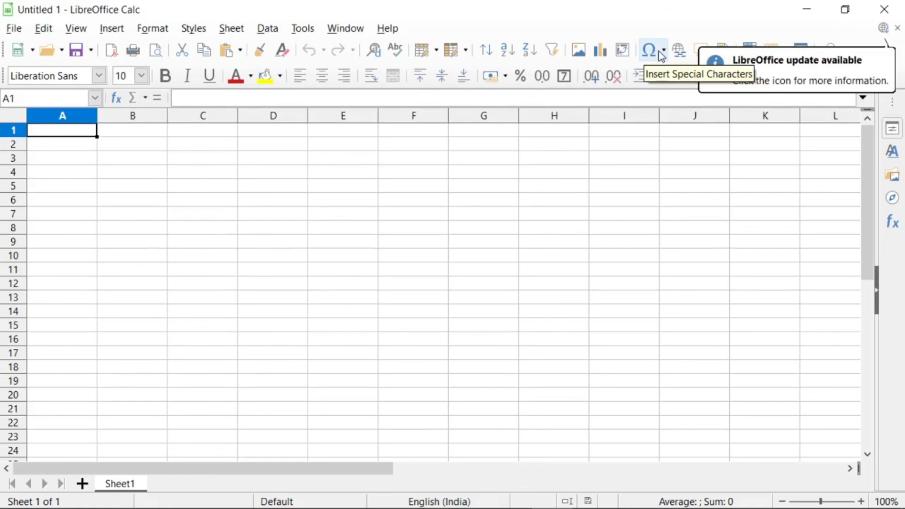
Step: View the favourite and recent special characters available for cell J4
click(692, 177)
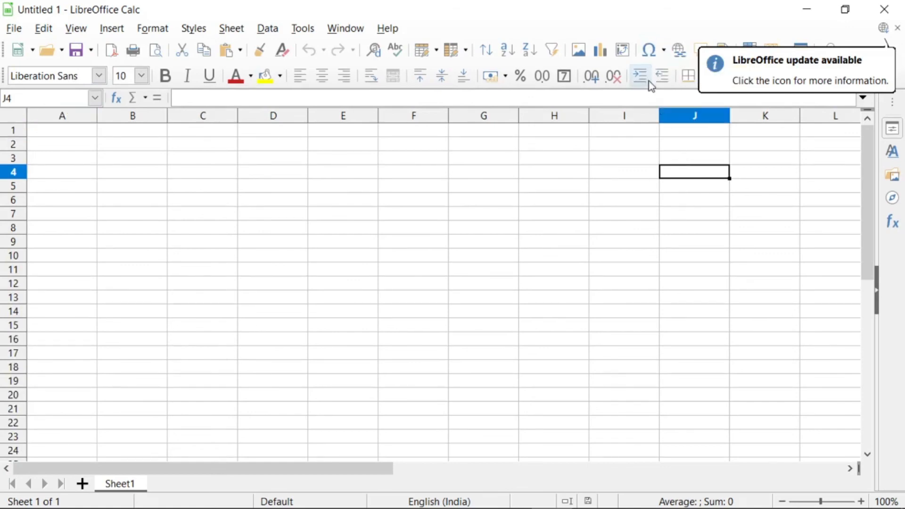
click(660, 50)
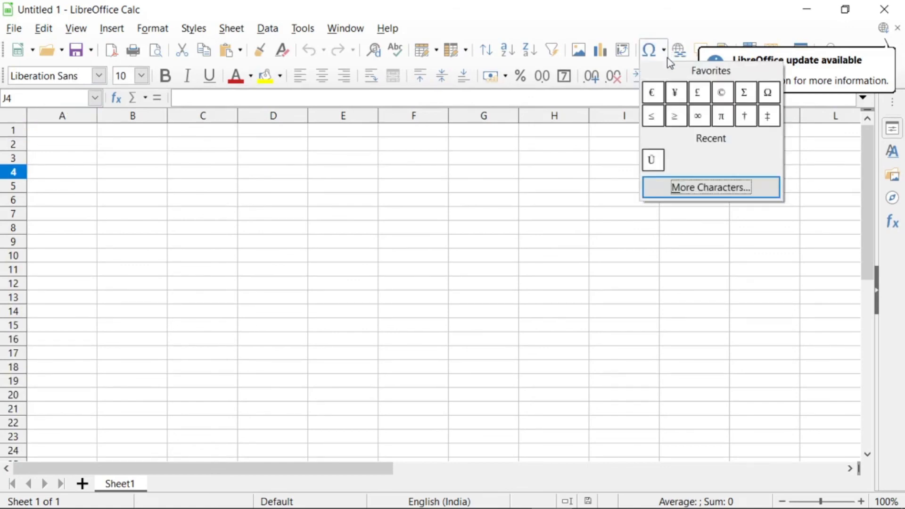
click(565, 171)
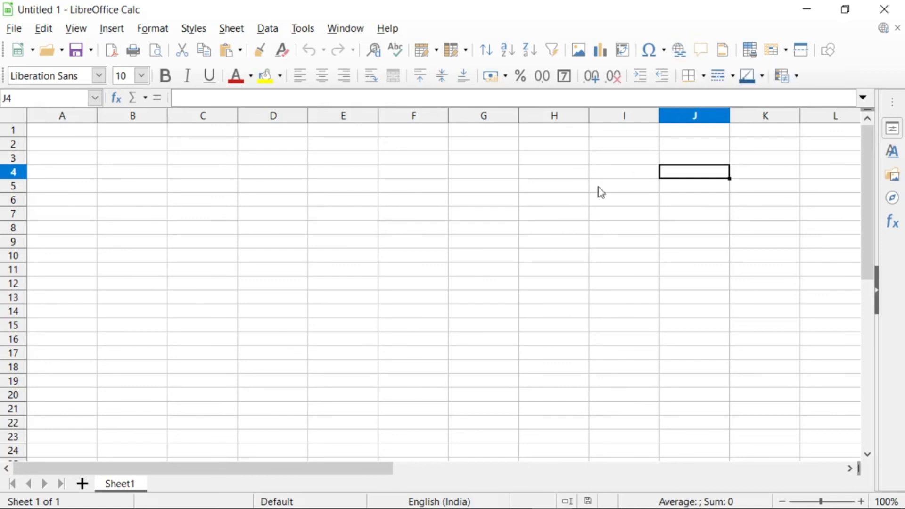
Step: Enter the text "hgggfccg" in cell F8
click(430, 228)
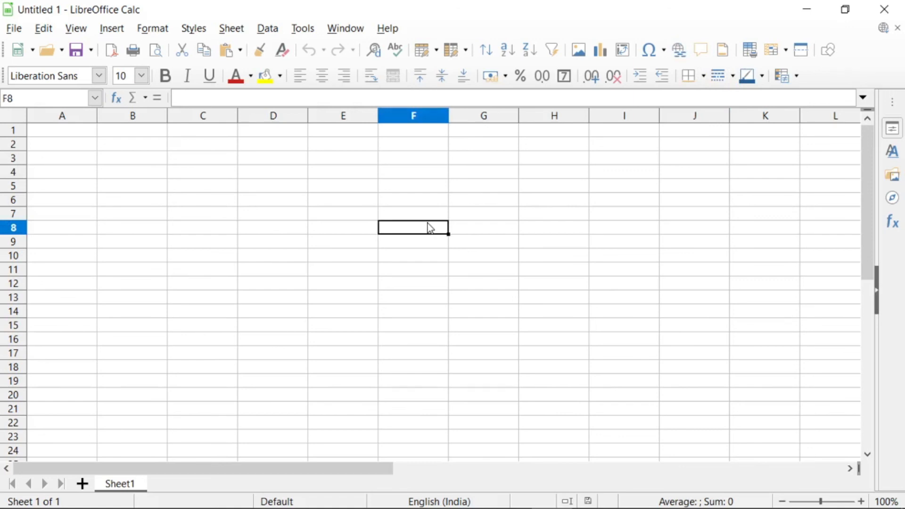
text(hg)
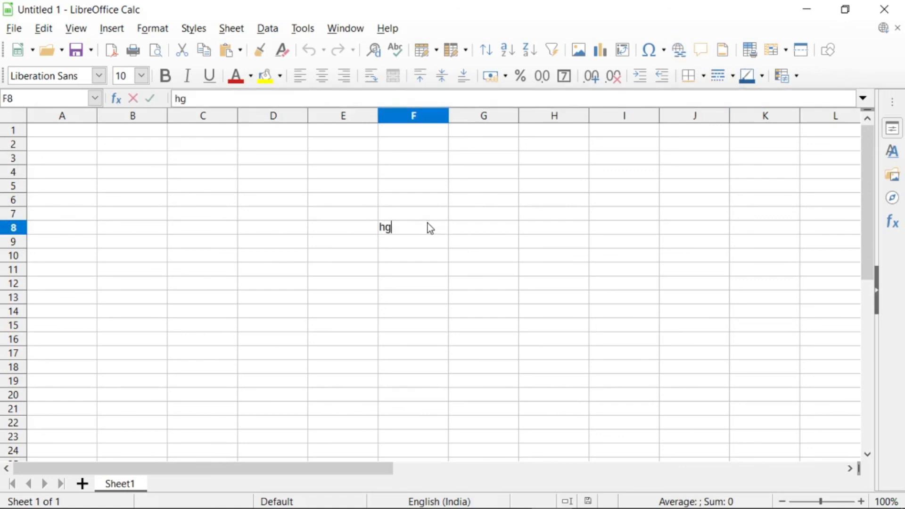
text(ggfccg)
key(Down)
key(Down)
key(Down)
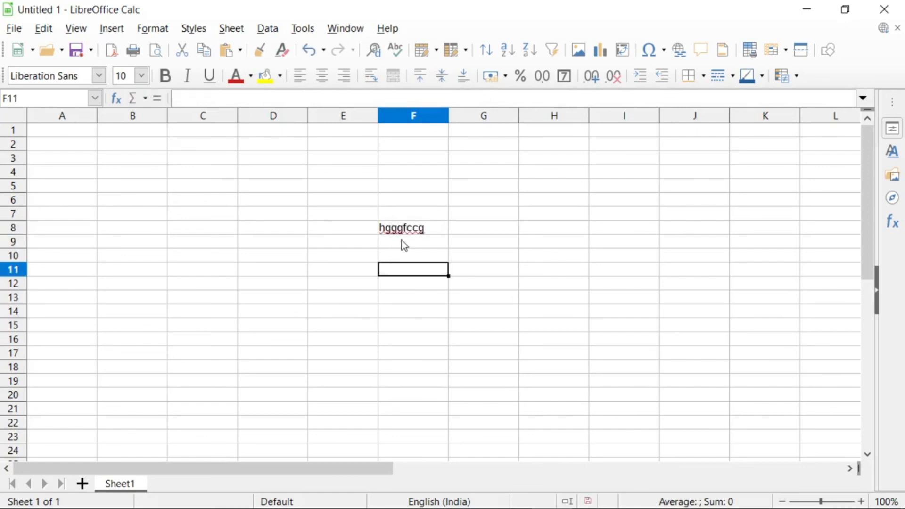
Step: Add a comment reading "gffghfh" to cell F8
click(425, 231)
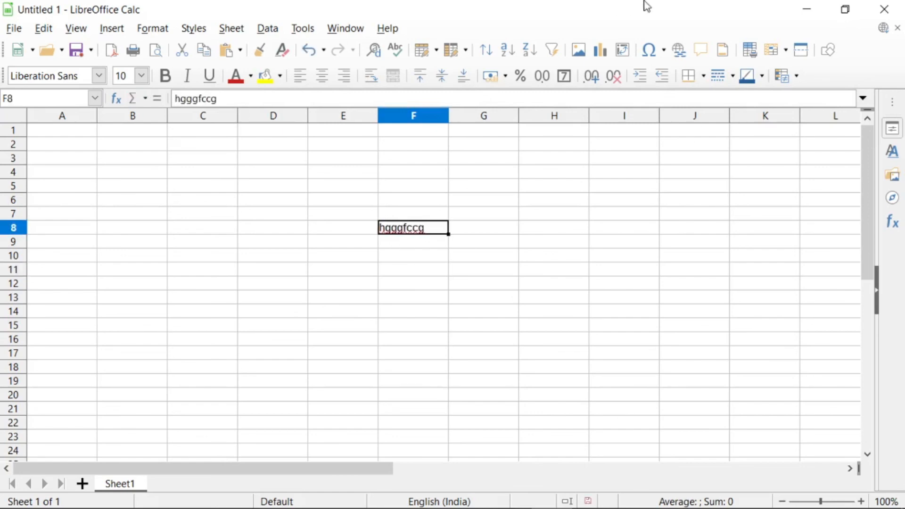
click(702, 50)
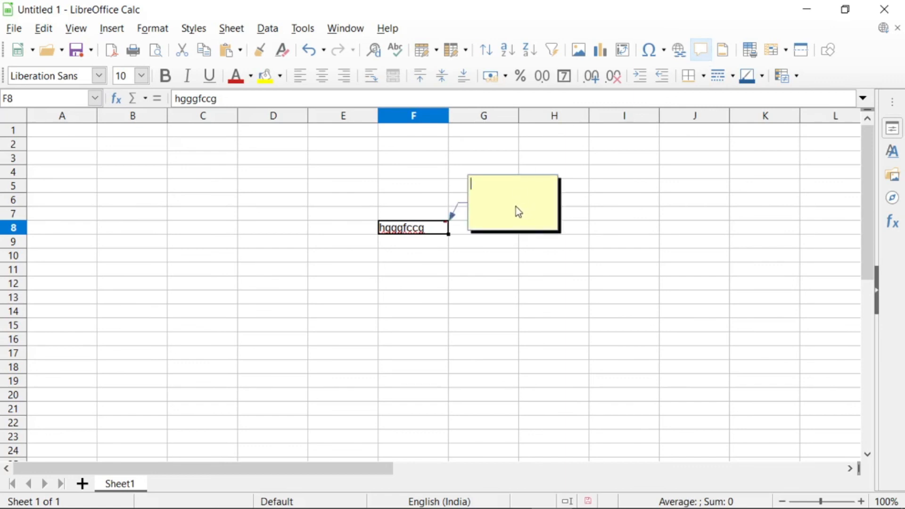
text(gffghfh)
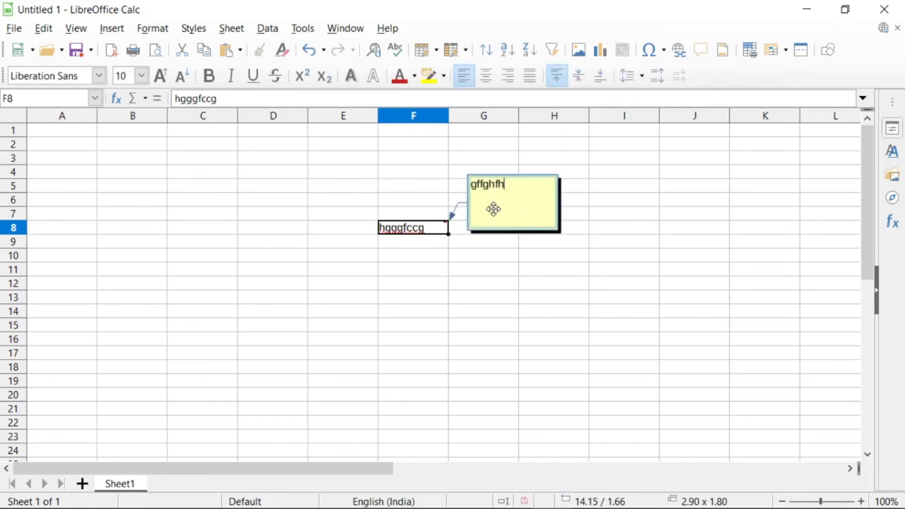
Step: Clear all text from the comment on cell F8 and delete the cell's contents
key(BackSpace)
key(BackSpace)
key(BackSpace)
key(BackSpace)
key(BackSpace)
key(BackSpace)
key(BackSpace)
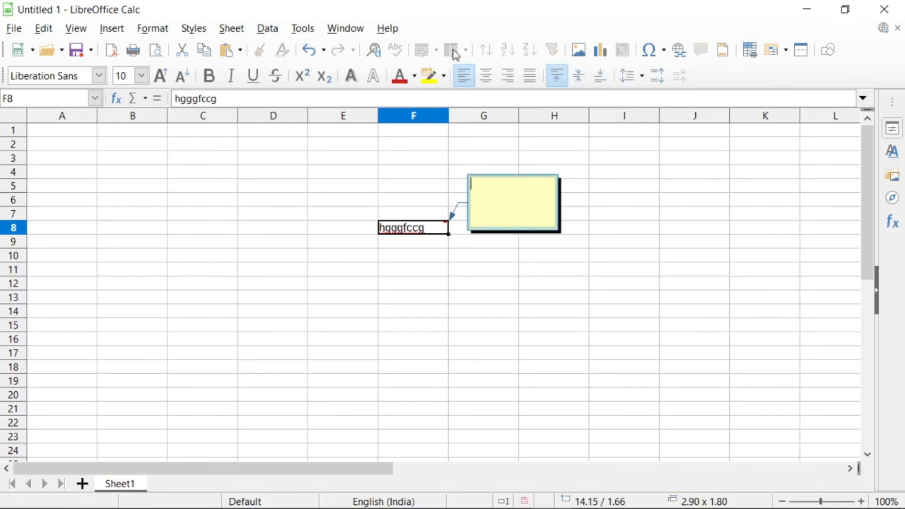
click(480, 296)
click(432, 230)
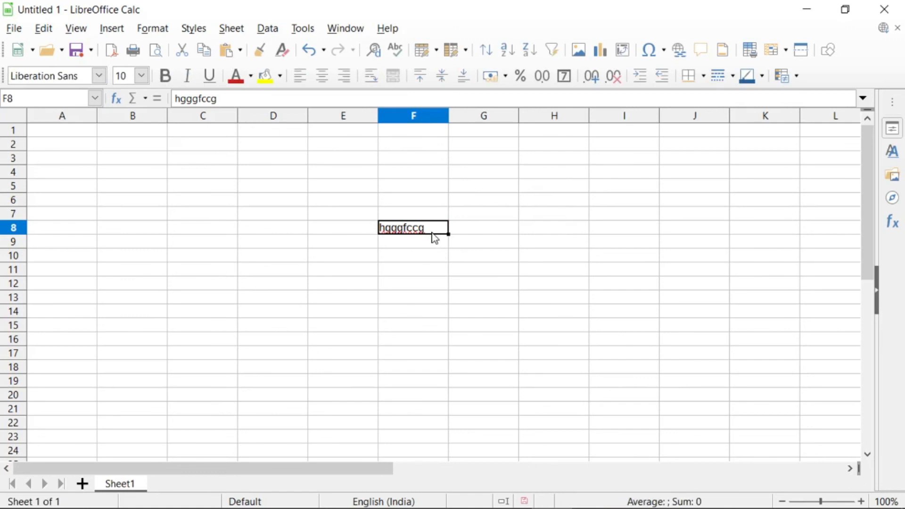
key(Delete)
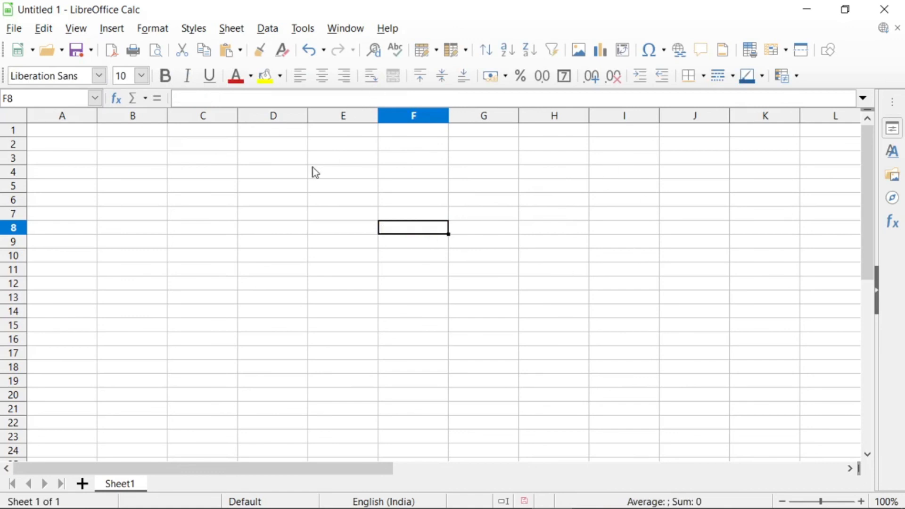